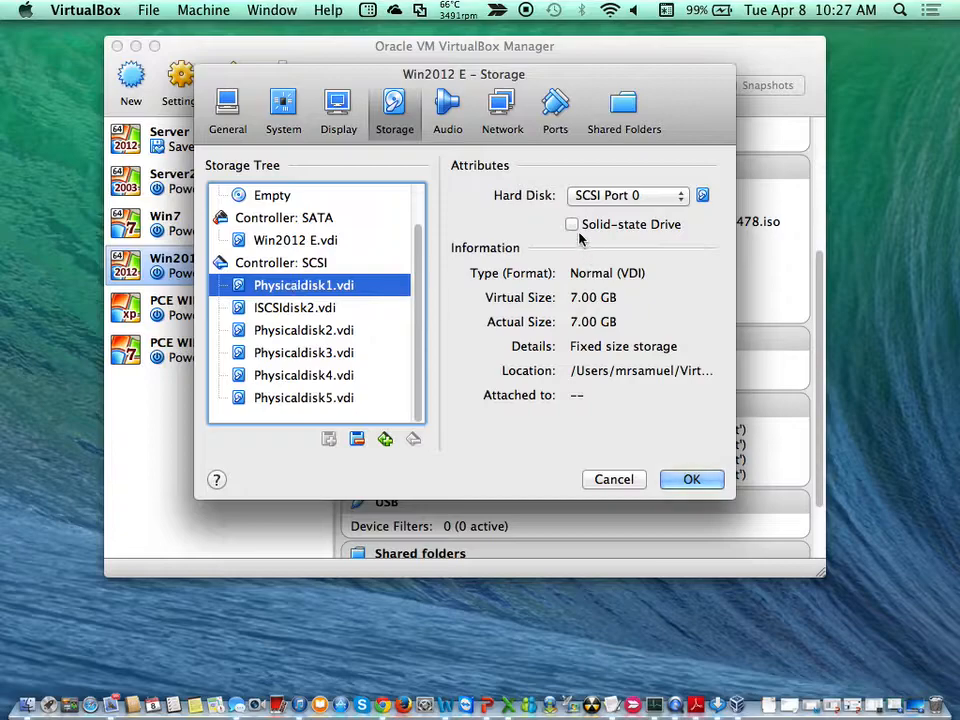
# Mark Physicaldisk1 through Physicaldisk5 on the SCSI controller as solid-state drives and save the storage settings
pyautogui.click(571, 224)
pyautogui.click(336, 330)
pyautogui.click(571, 224)
pyautogui.click(345, 353)
pyautogui.click(571, 224)
pyautogui.click(357, 370)
pyautogui.click(585, 224)
pyautogui.click(339, 398)
pyautogui.click(571, 224)
pyautogui.click(676, 480)
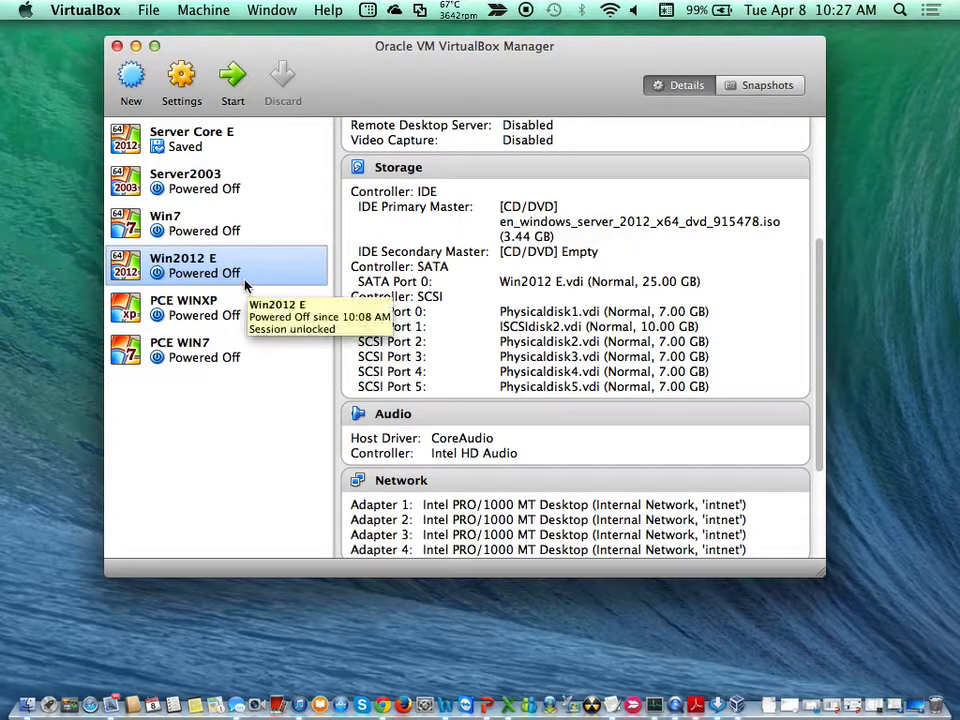
# Start the Win2012 E virtual machine and dismiss the auto capture keyboard notice
pyautogui.click(228, 86)
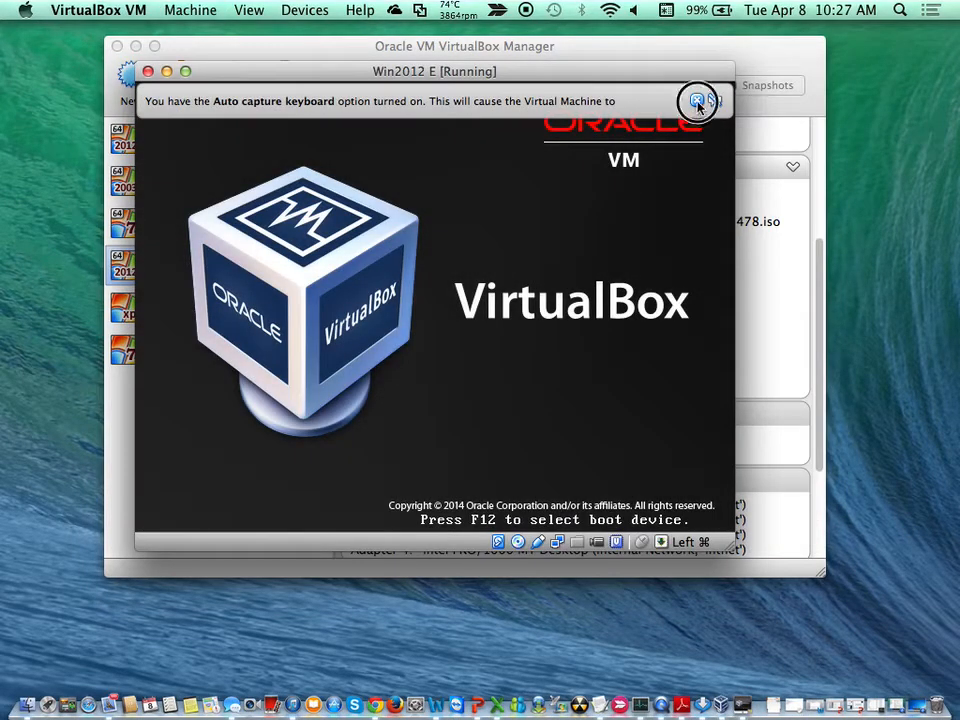
pyautogui.click(698, 101)
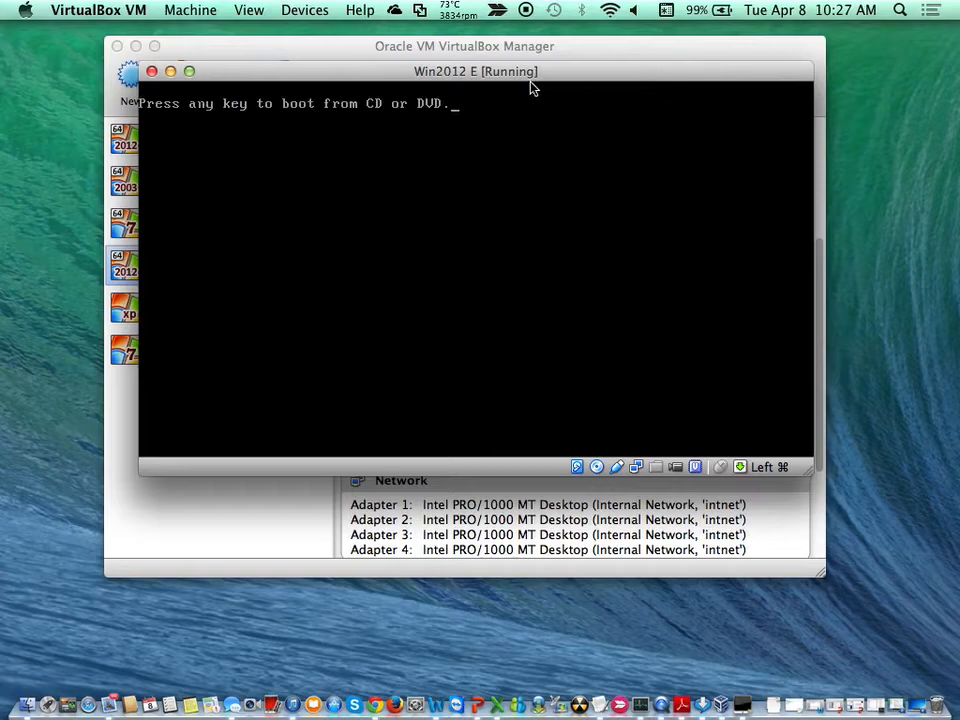
# Switch the virtual machine window to fullscreen mode
pyautogui.click(251, 12)
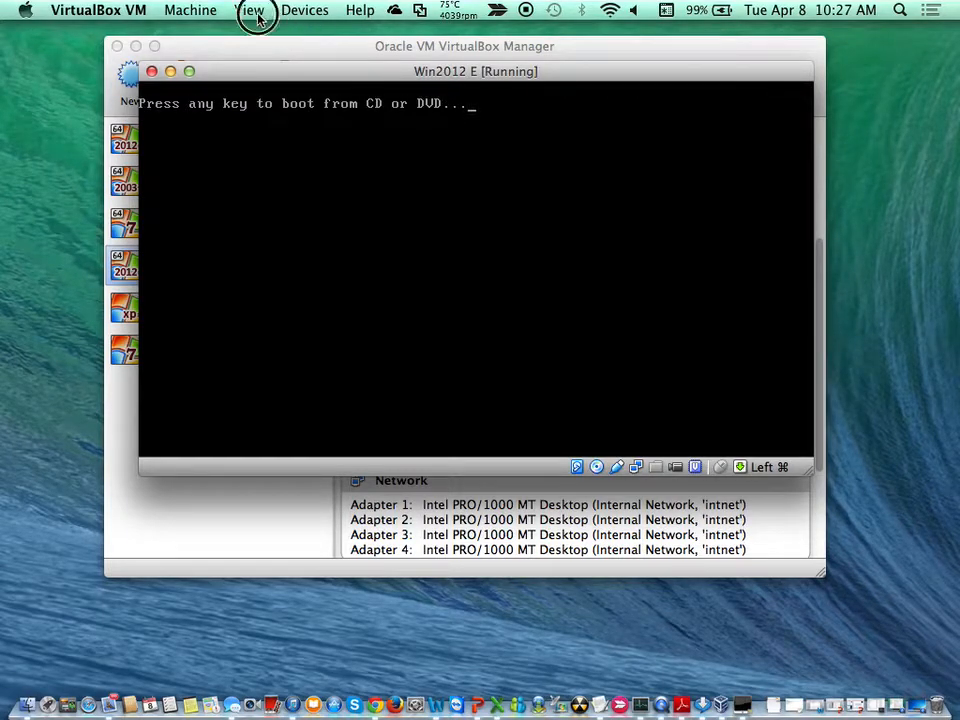
pyautogui.click(265, 36)
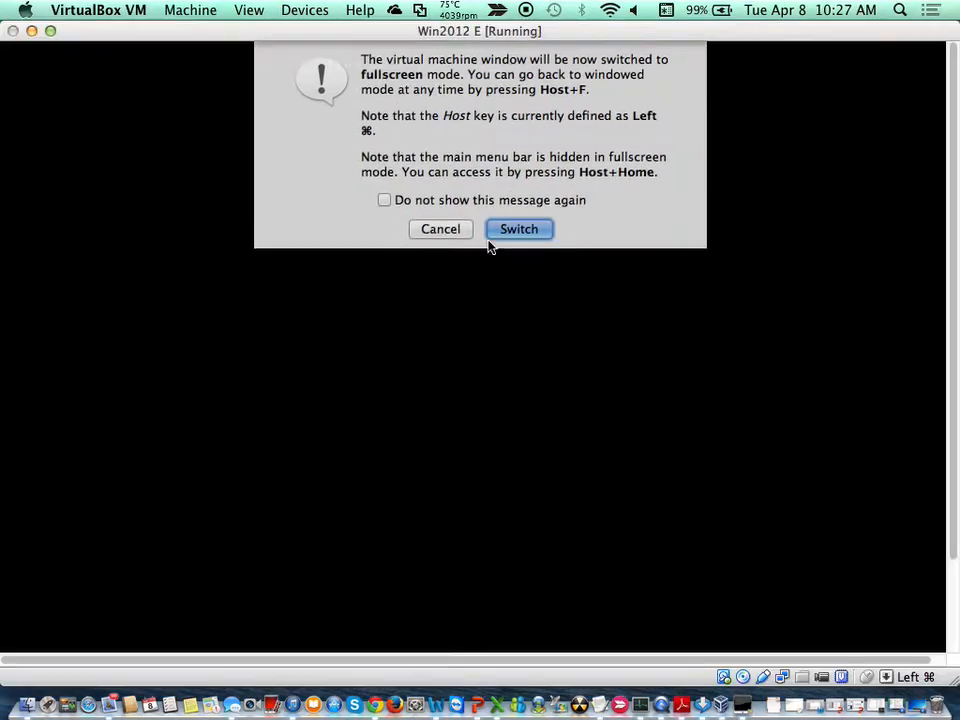
pyautogui.click(515, 232)
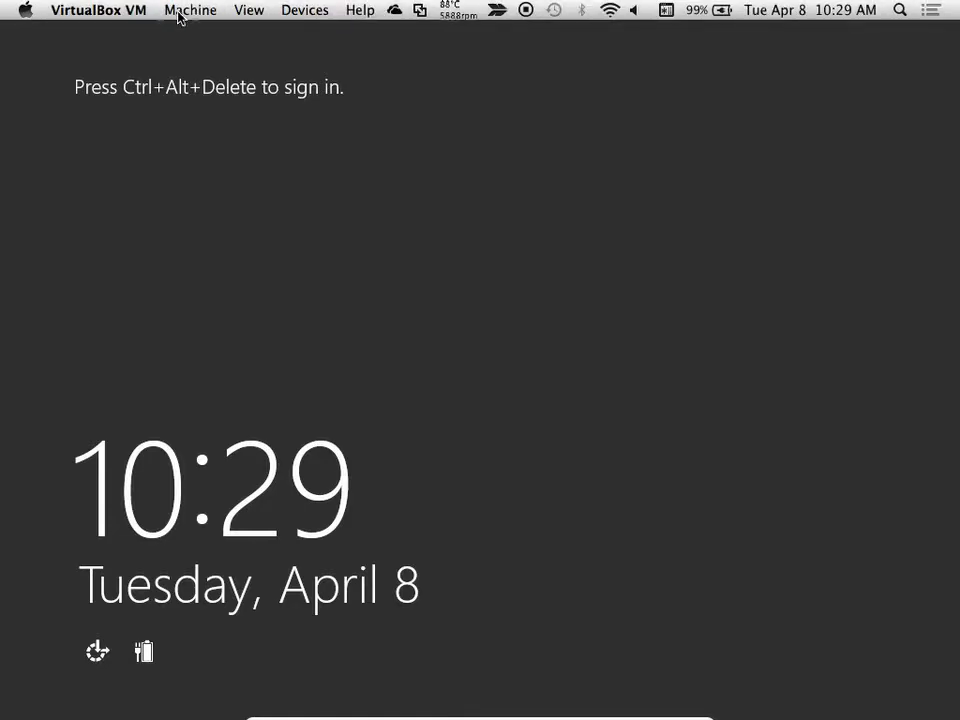
# Try to send Insert Ctrl-Alt-Del to the virtual machine's sign-in screen several times
pyautogui.click(186, 12)
pyautogui.click(204, 143)
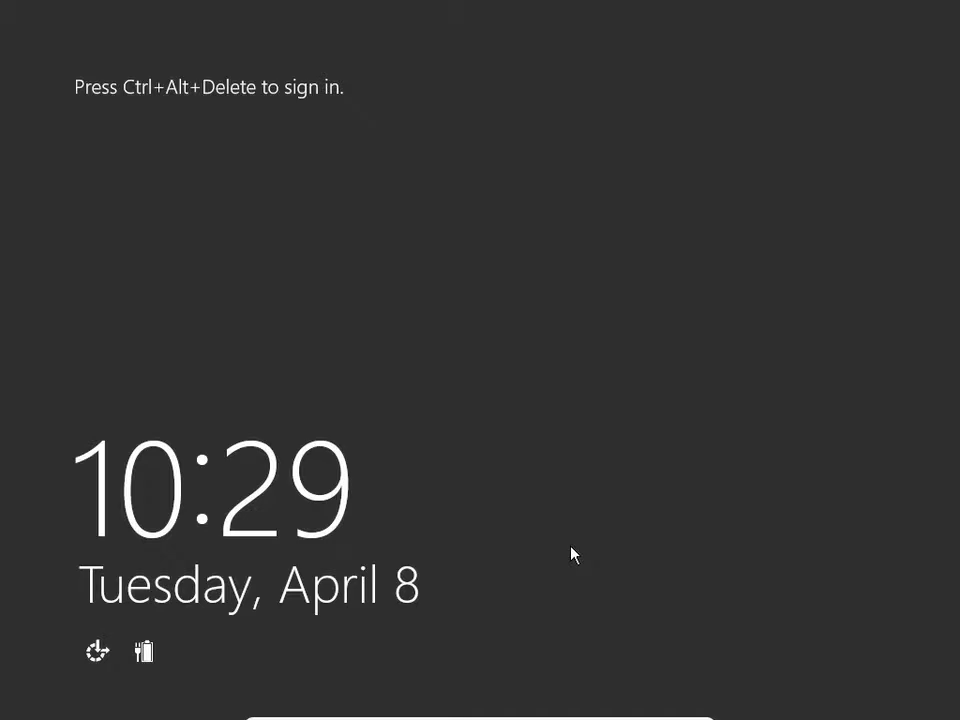
pyautogui.moveTo(2, 5)
pyautogui.click(461, 75)
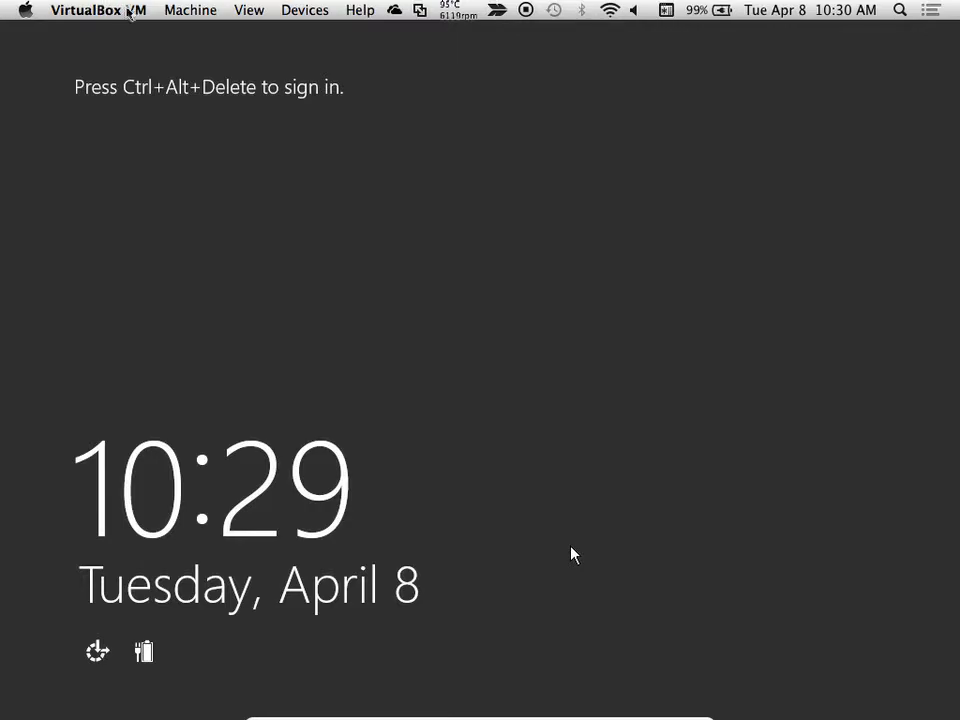
pyautogui.click(190, 16)
pyautogui.click(216, 144)
pyautogui.click(294, 96)
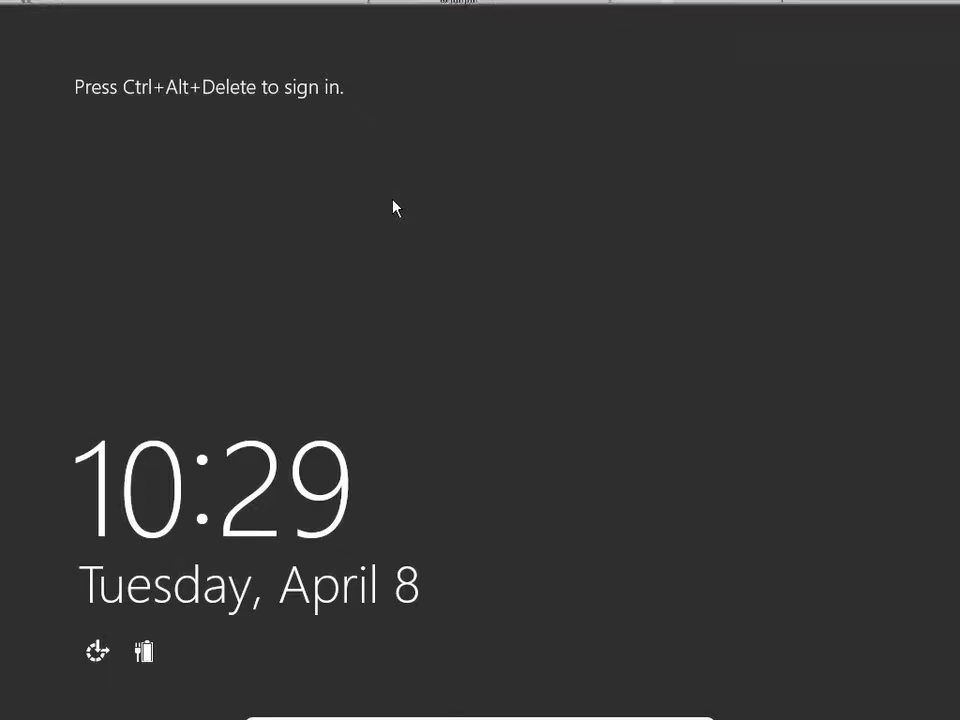
pyautogui.moveTo(2, 2)
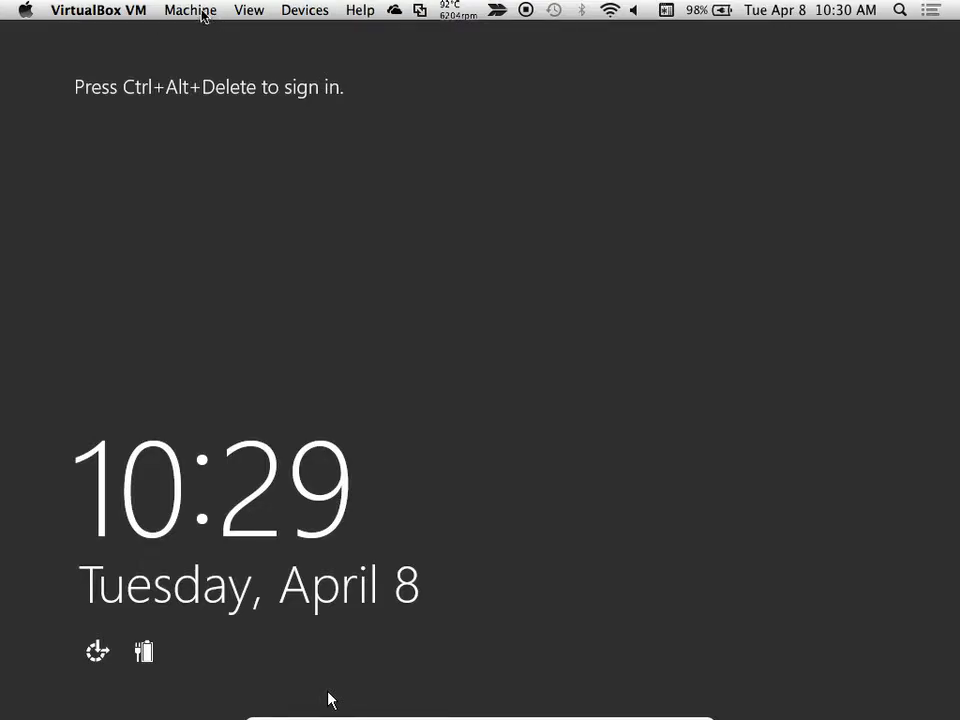
pyautogui.click(203, 12)
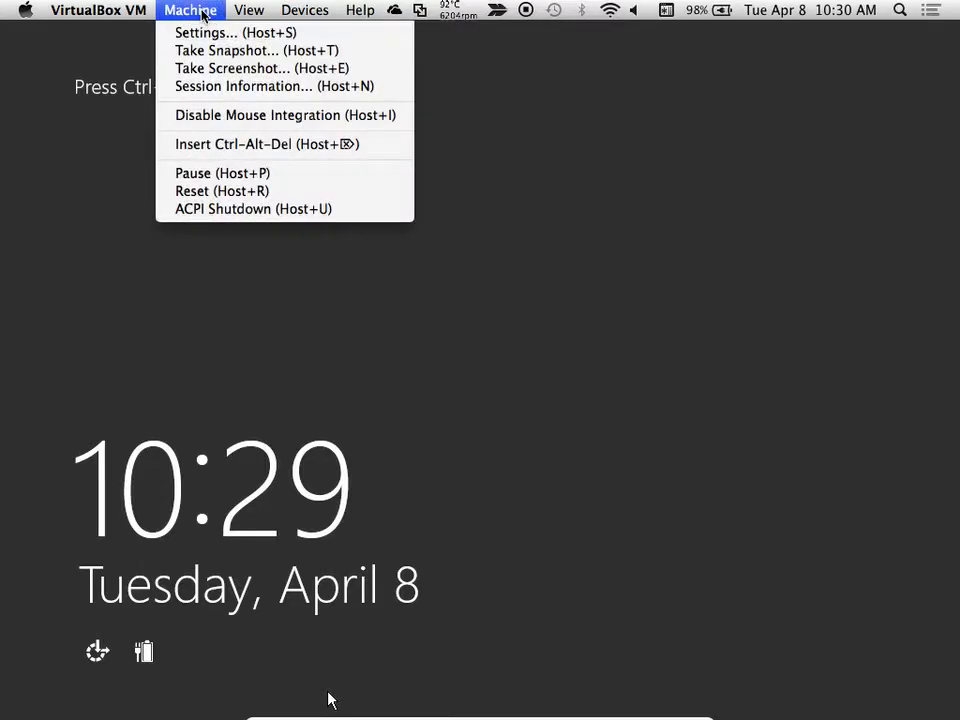
pyautogui.click(251, 150)
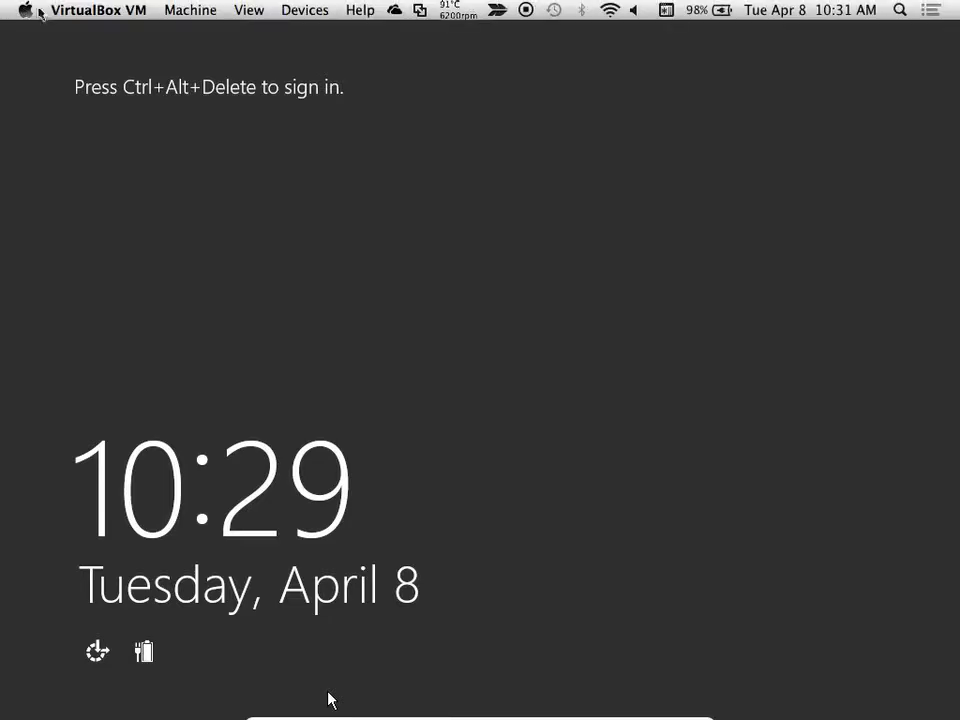
# Reset the virtual machine and confirm the reset
pyautogui.click(171, 12)
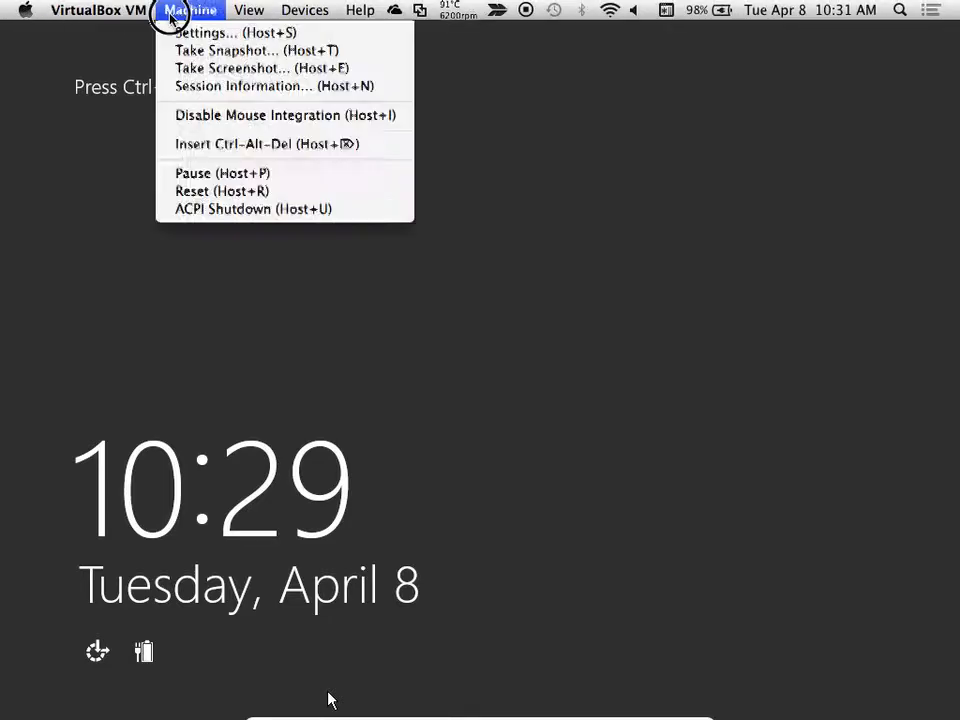
pyautogui.click(215, 191)
pyautogui.click(508, 180)
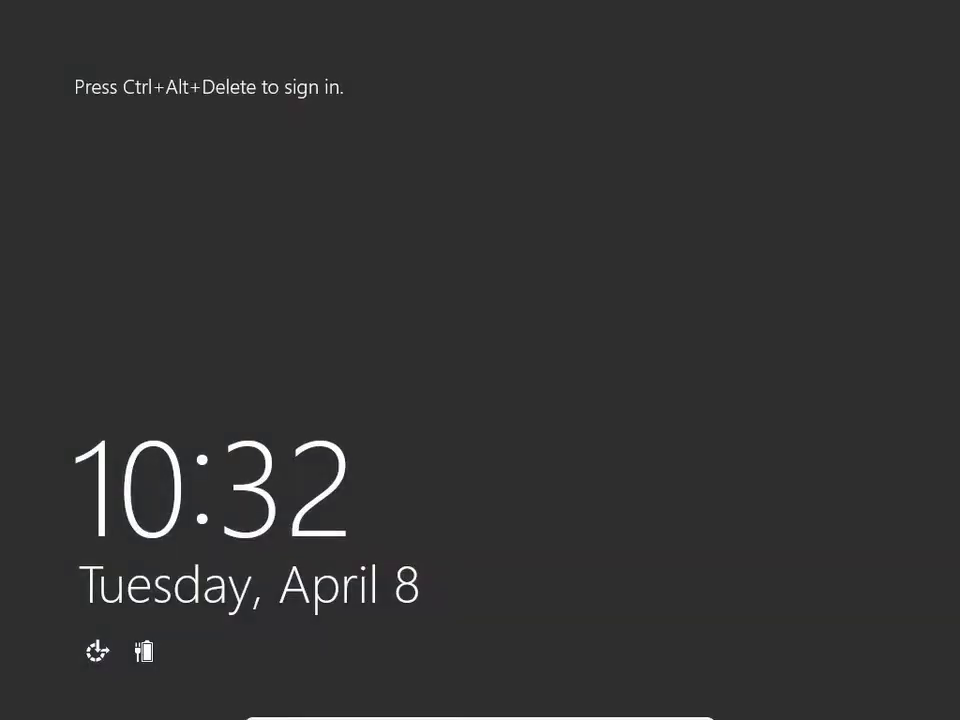
# Send Insert Ctrl-Alt-Del to the virtual machine to open the sign-in prompt
pyautogui.moveTo(332, 4)
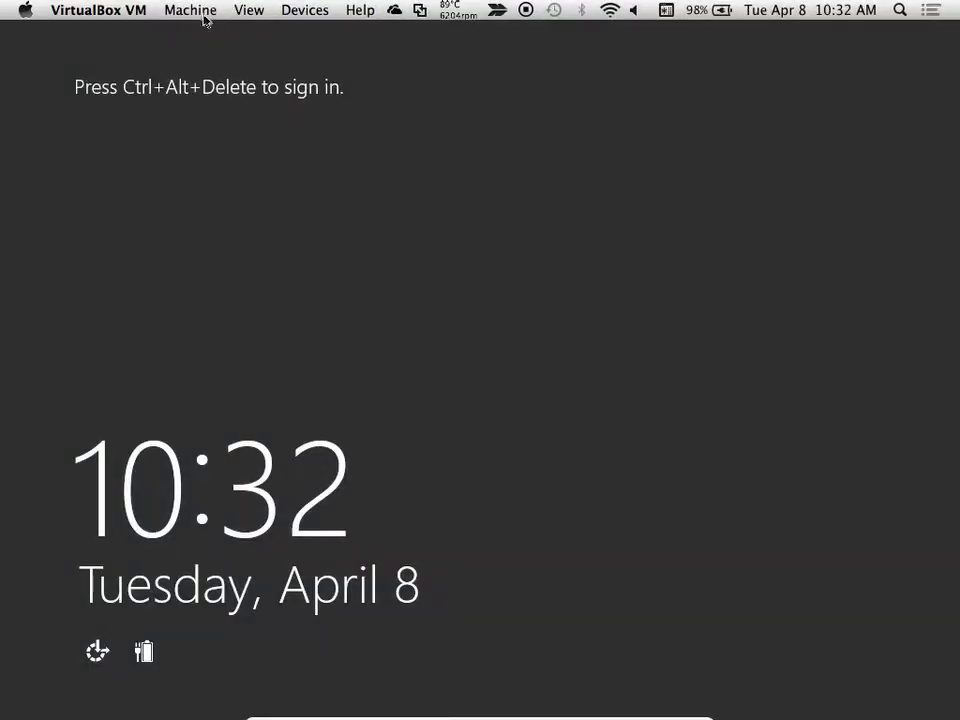
pyautogui.click(195, 11)
pyautogui.click(223, 146)
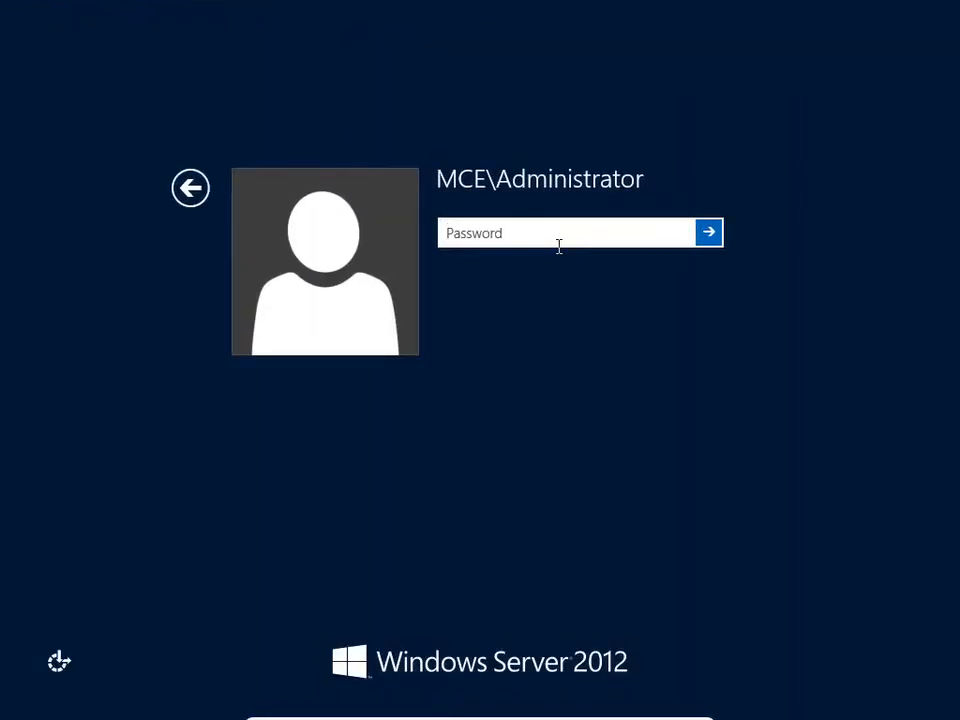
# Enter the Administrator account password and sign in to Windows Server 2012
pyautogui.write('•••••••••')
pyautogui.press('Return')
pyautogui.press('Return')
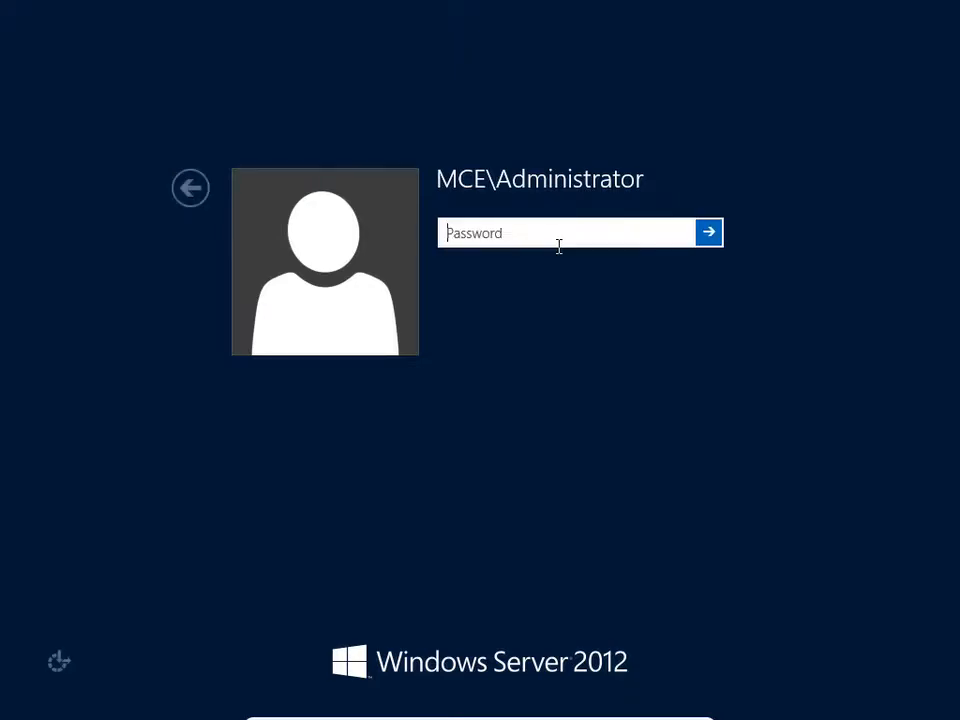
pyautogui.write('••••')
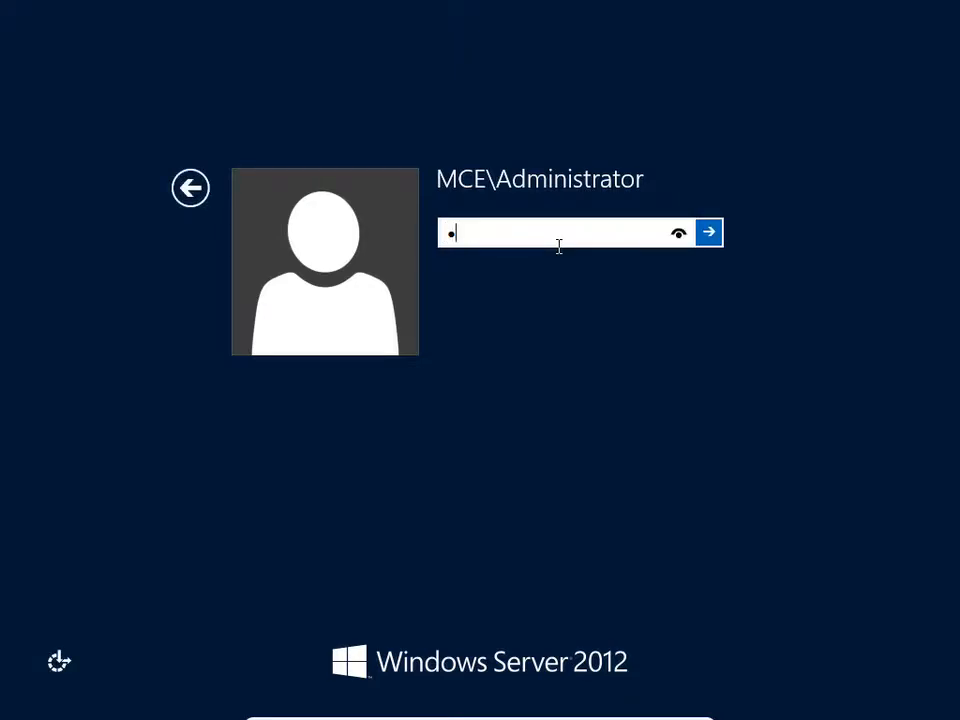
pyautogui.write('•••••')
pyautogui.press('Return')
pyautogui.write('•••••••••')
pyautogui.press('Return')
pyautogui.press('Return')
pyautogui.write('•••••••••')
pyautogui.press('Return')
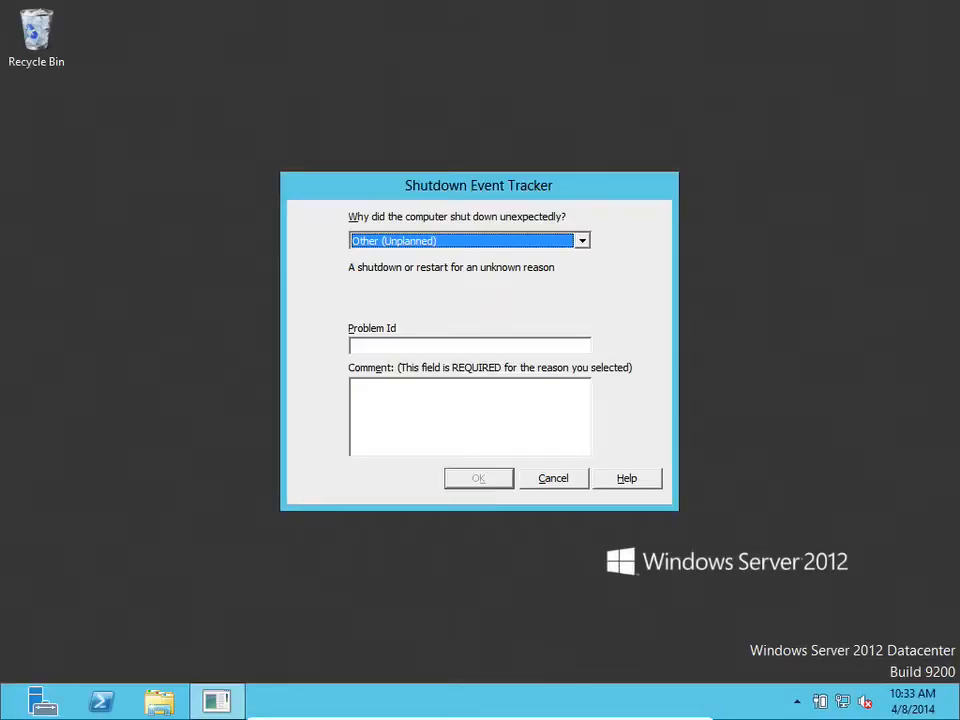
# Enter "restarted" as the comment in the Shutdown Event Tracker and confirm it
pyautogui.click(388, 401)
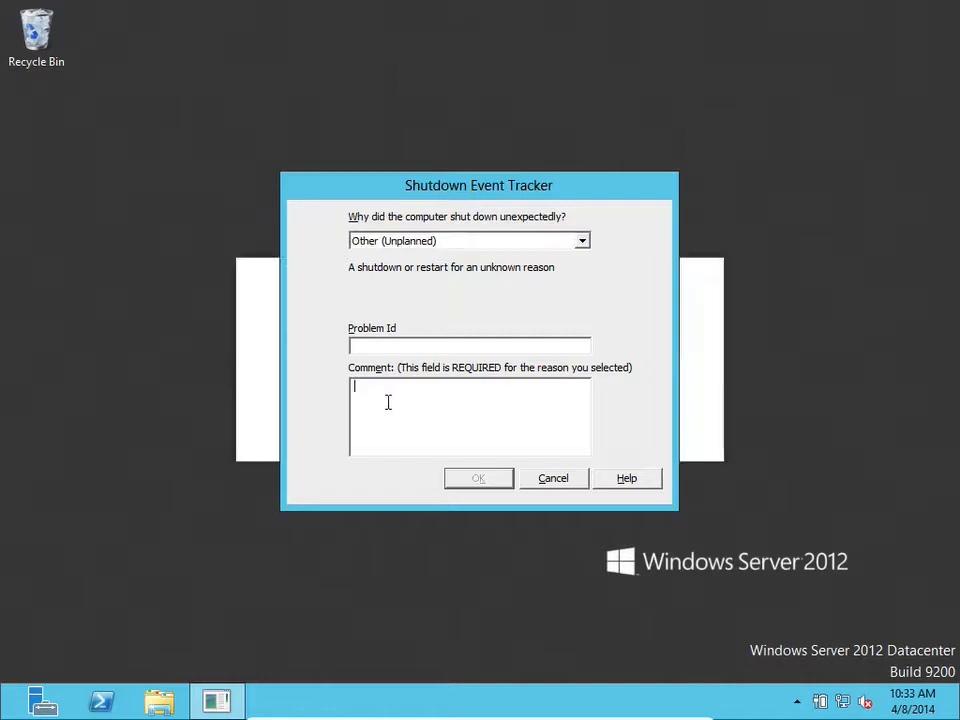
pyautogui.write('restarted')
pyautogui.click(487, 478)
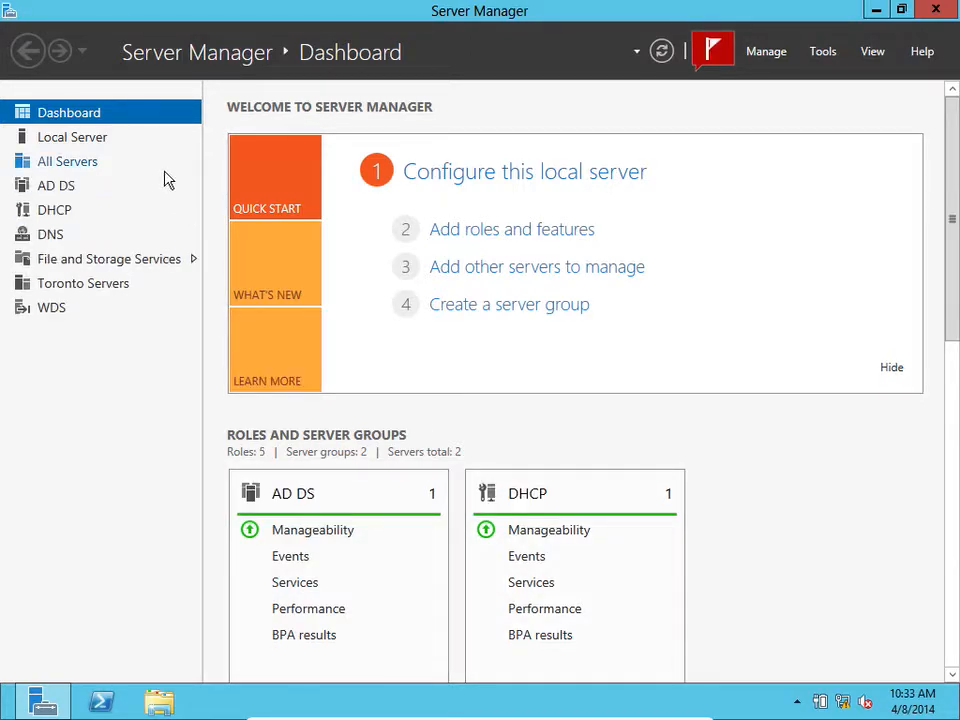
# Open NIC Teaming from the Local Server properties
pyautogui.click(62, 142)
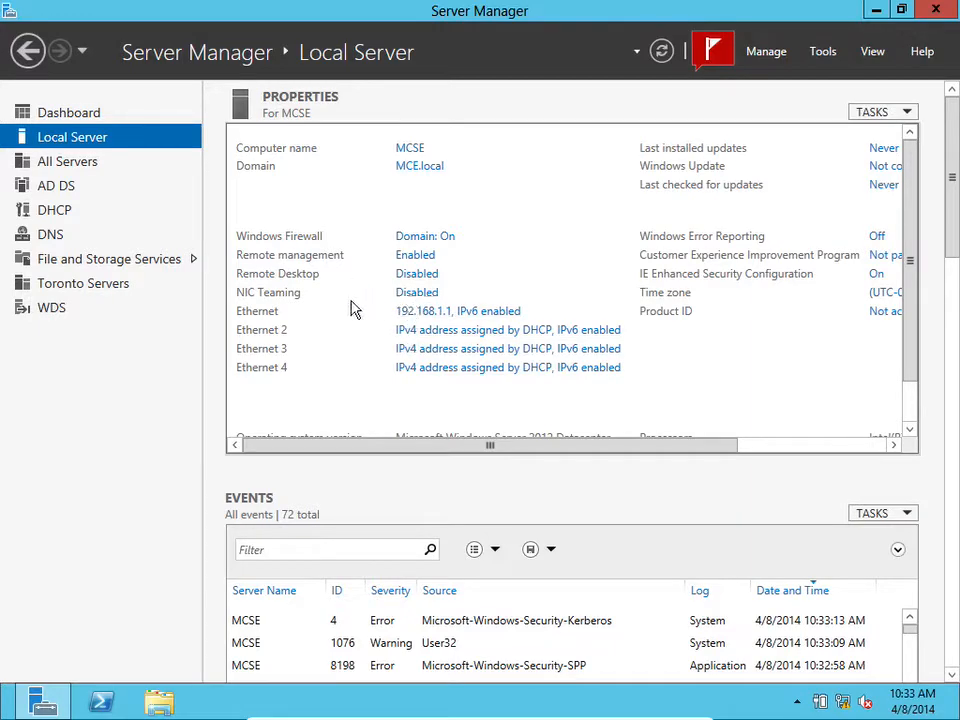
pyautogui.click(418, 293)
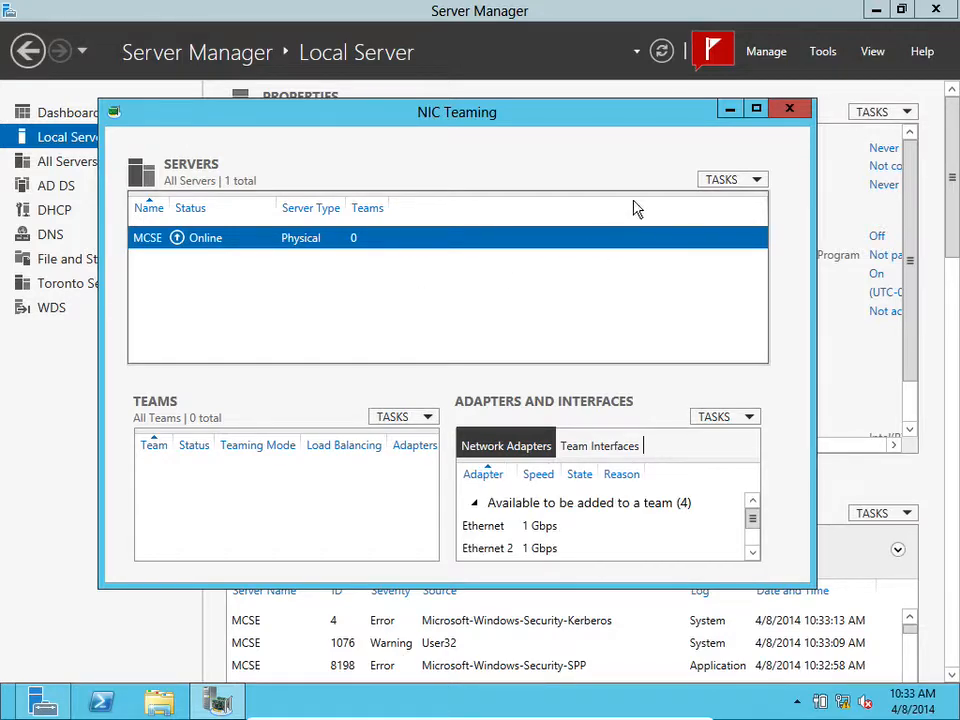
pyautogui.click(756, 180)
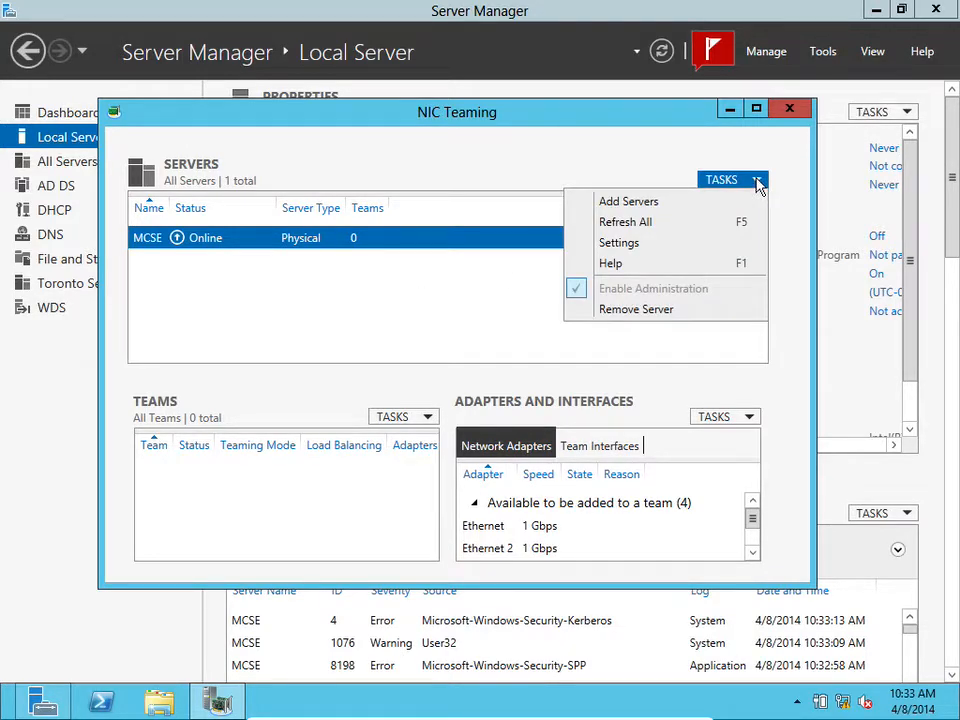
pyautogui.click(790, 226)
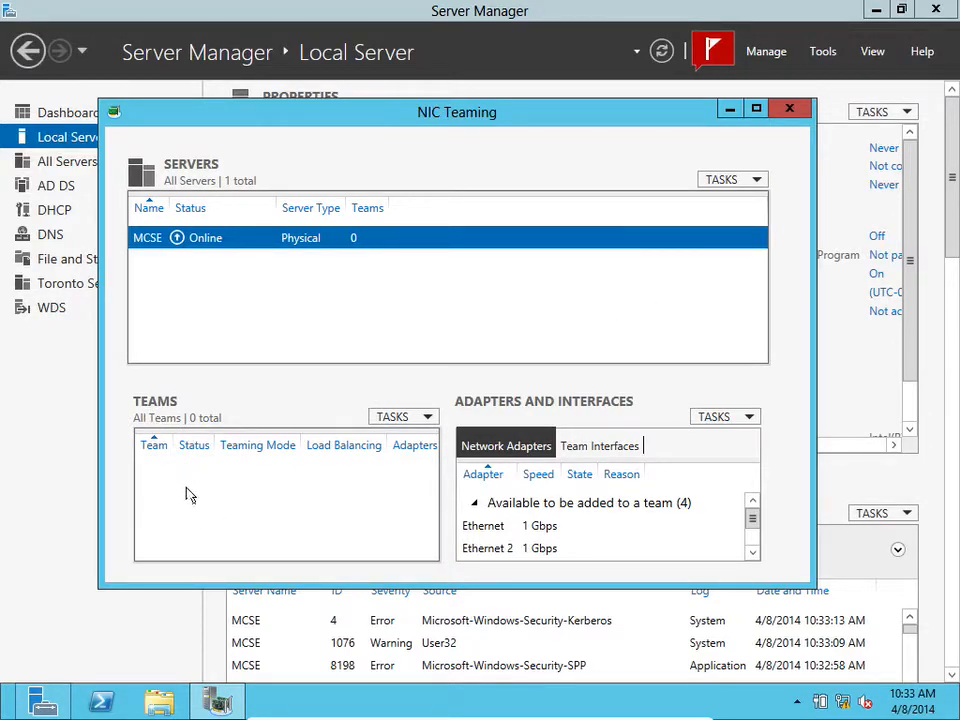
# Start a new NIC team and name it iSCSI
pyautogui.click(428, 417)
pyautogui.click(398, 441)
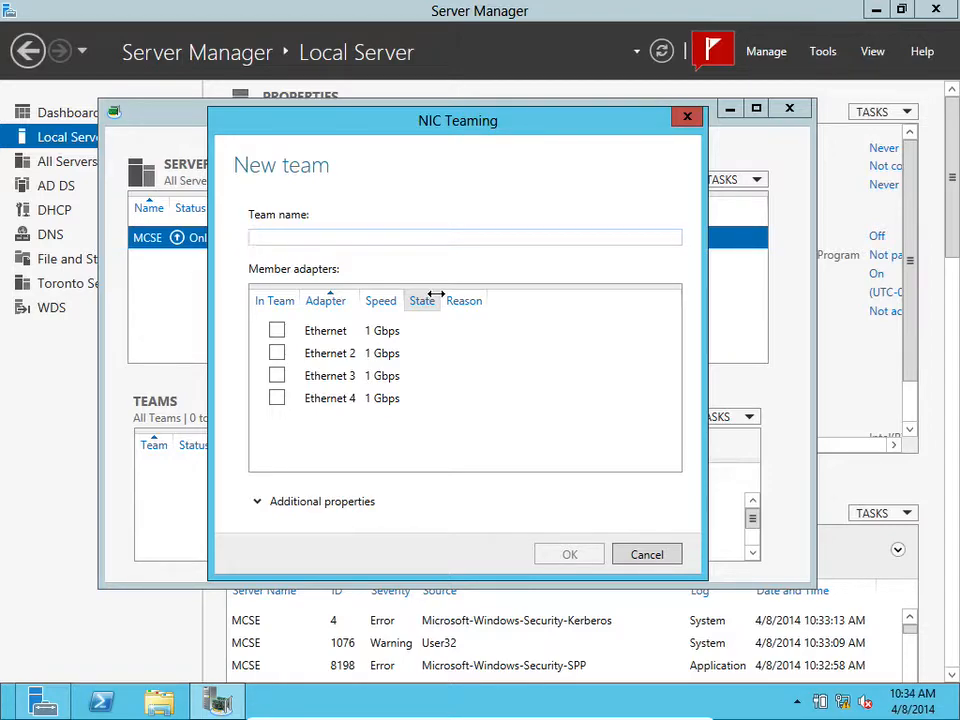
pyautogui.write('iSCSI')
pyautogui.moveTo(349, 310); pyautogui.dragTo(428, 302)
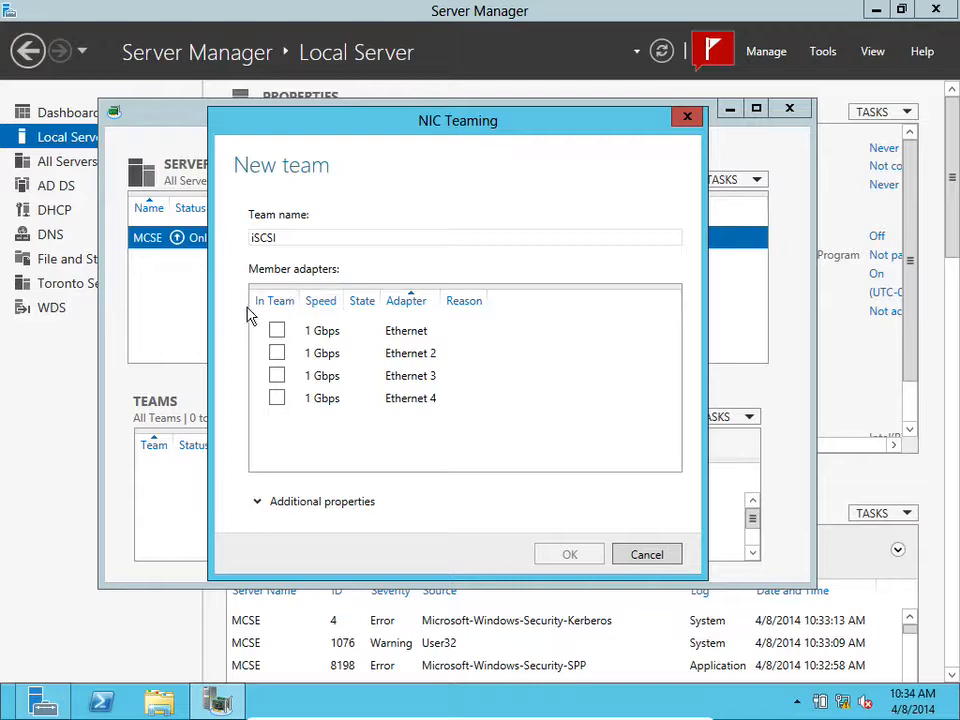
# Add Ethernet and Ethernet 2 as member adapters of the new team
pyautogui.click(278, 333)
pyautogui.click(277, 331)
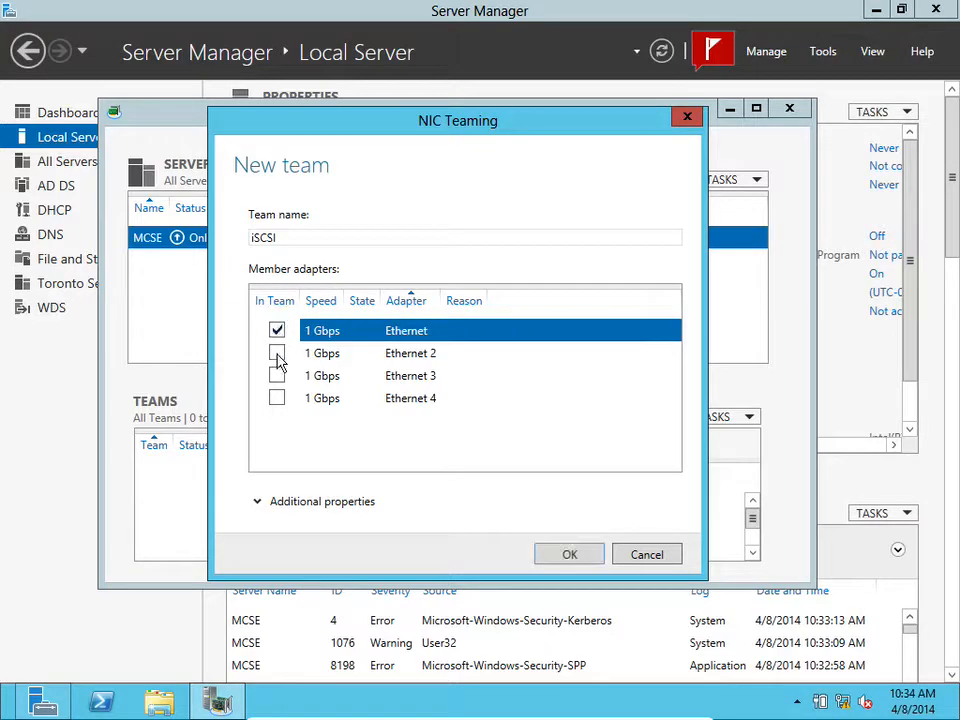
pyautogui.click(276, 353)
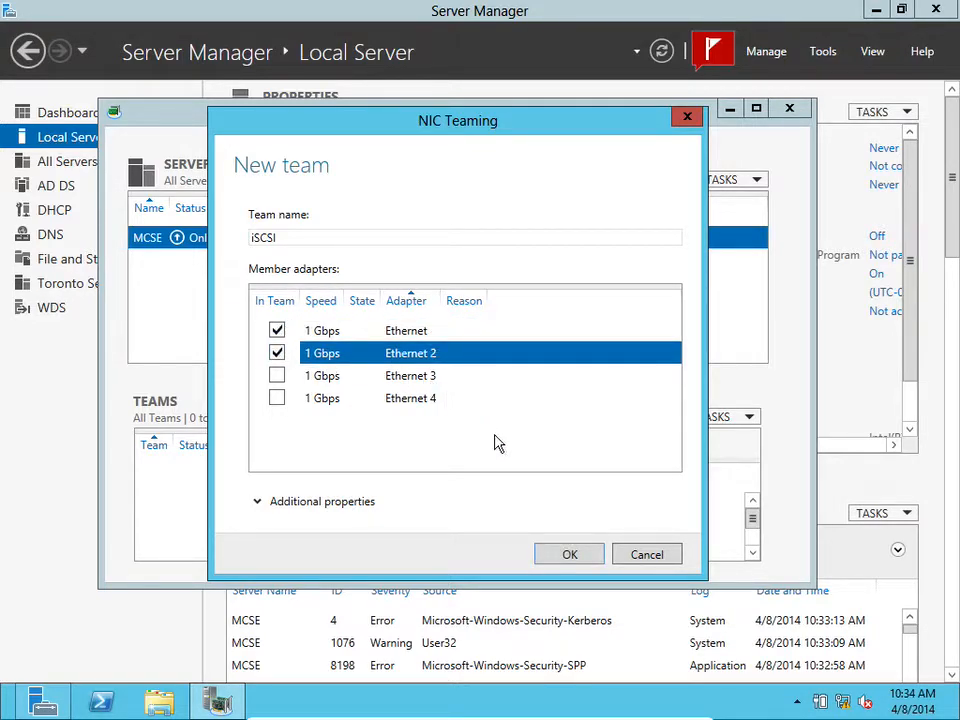
# Extend the team name to iSCSI Access Team 1 and create the team
pyautogui.click(347, 234)
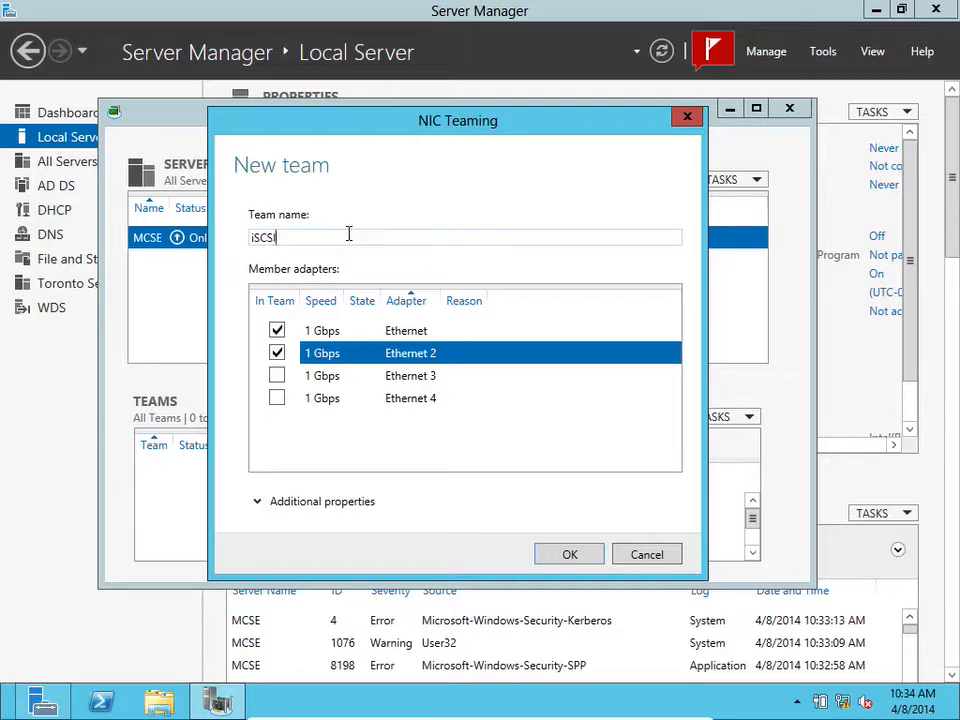
pyautogui.write('Access Team 1')
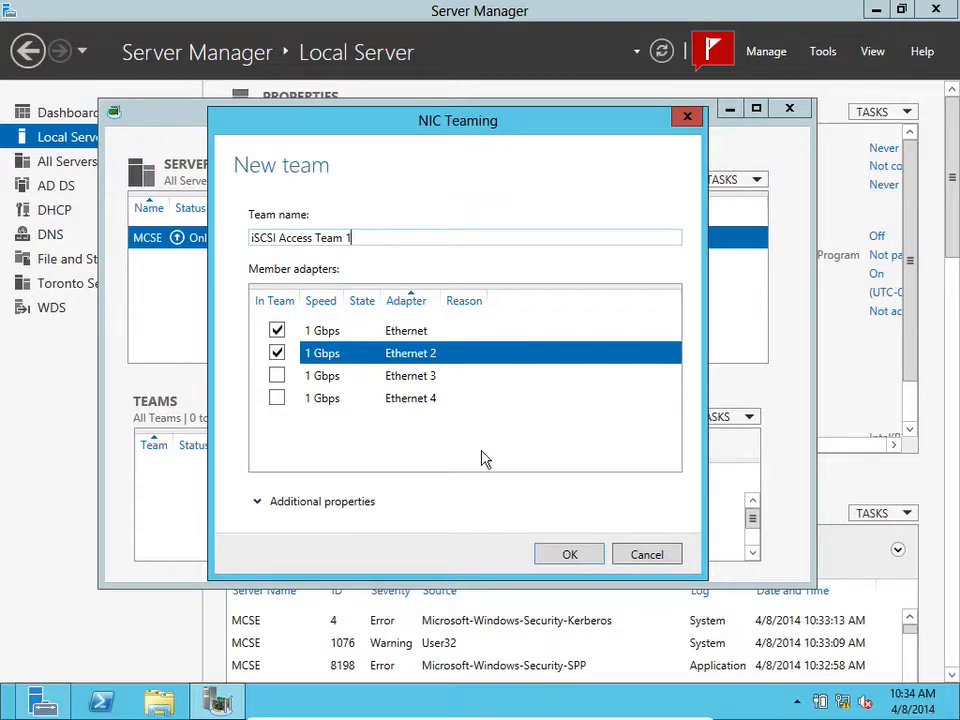
pyautogui.click(570, 556)
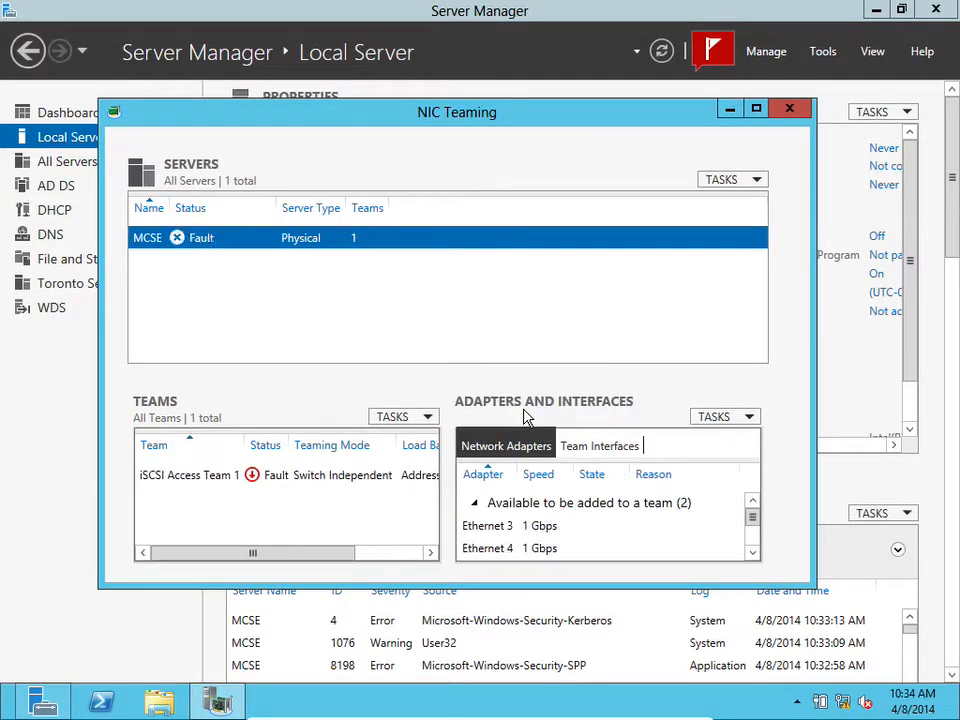
# Start another new NIC team and name it iSCSI Access Team 2
pyautogui.click(429, 422)
pyautogui.click(416, 437)
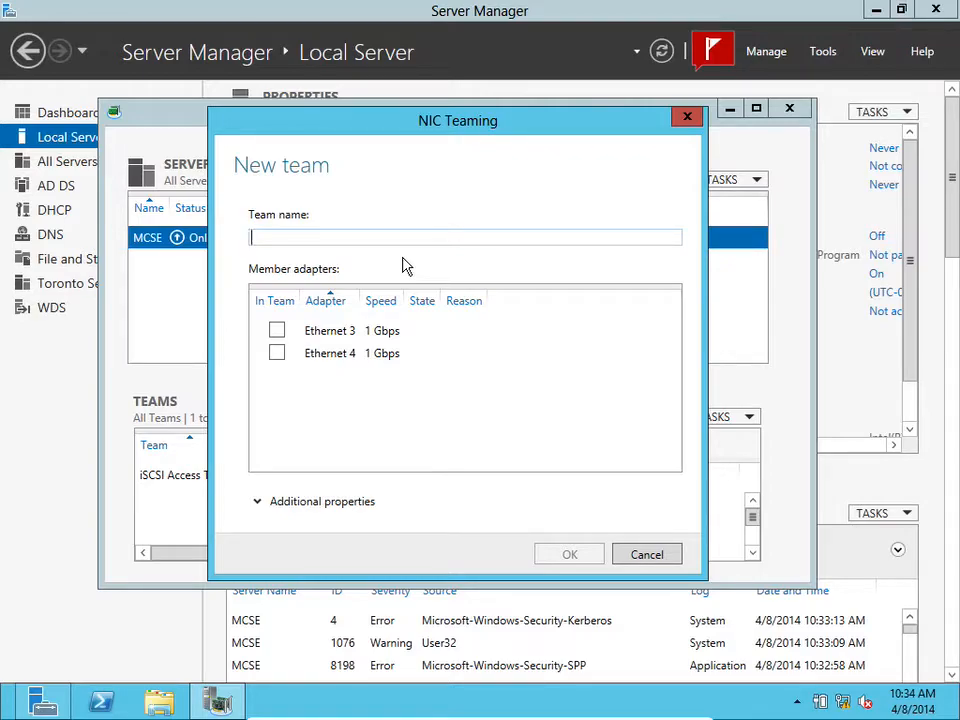
pyautogui.write('iSCSI Access Team 2')
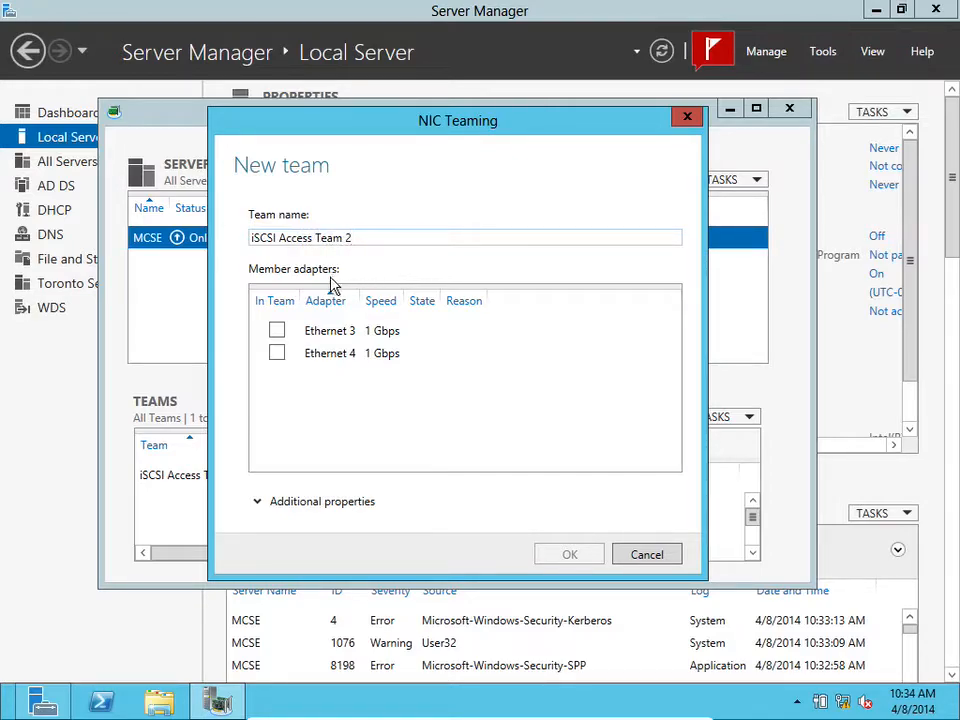
# Add Ethernet 3 and Ethernet 4 as member adapters and create the team
pyautogui.click(278, 333)
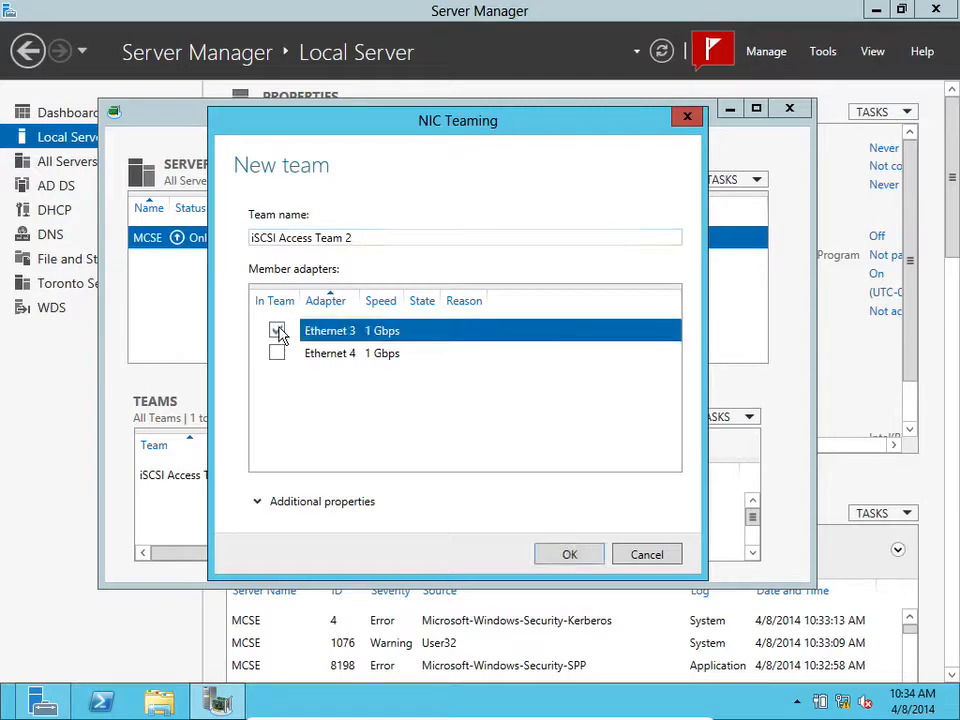
pyautogui.click(278, 355)
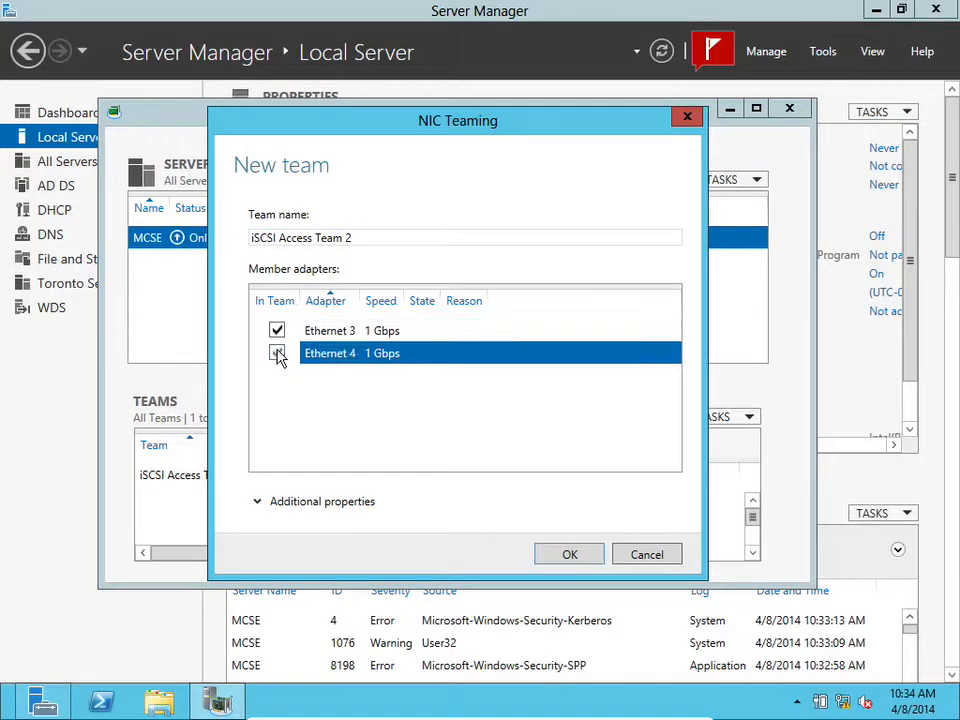
pyautogui.click(565, 556)
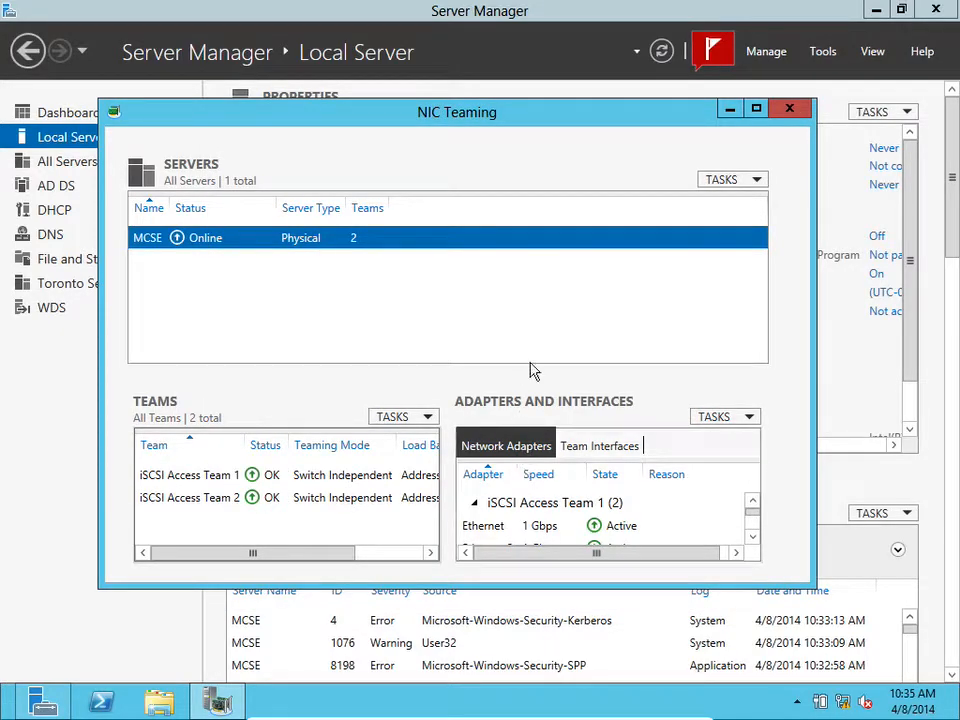
# Close NIC Teaming and refresh the Local Server properties
pyautogui.click(791, 108)
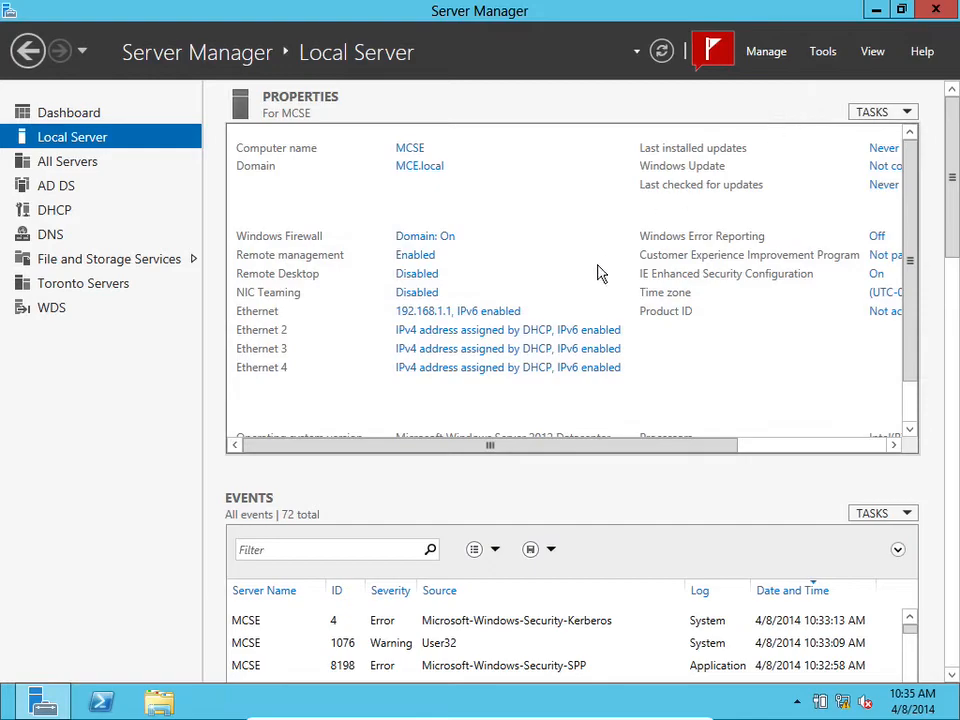
pyautogui.click(55, 110)
pyautogui.click(66, 140)
pyautogui.click(661, 51)
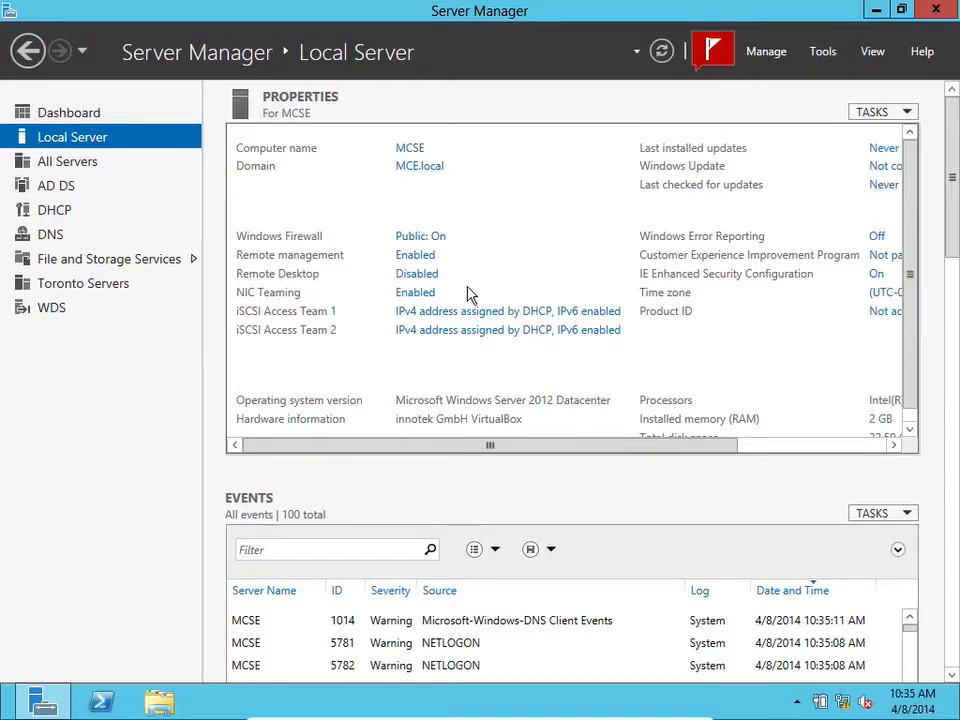
# Open the IPv4 properties of the iSCSI Access Team 1 network connection
pyautogui.click(475, 320)
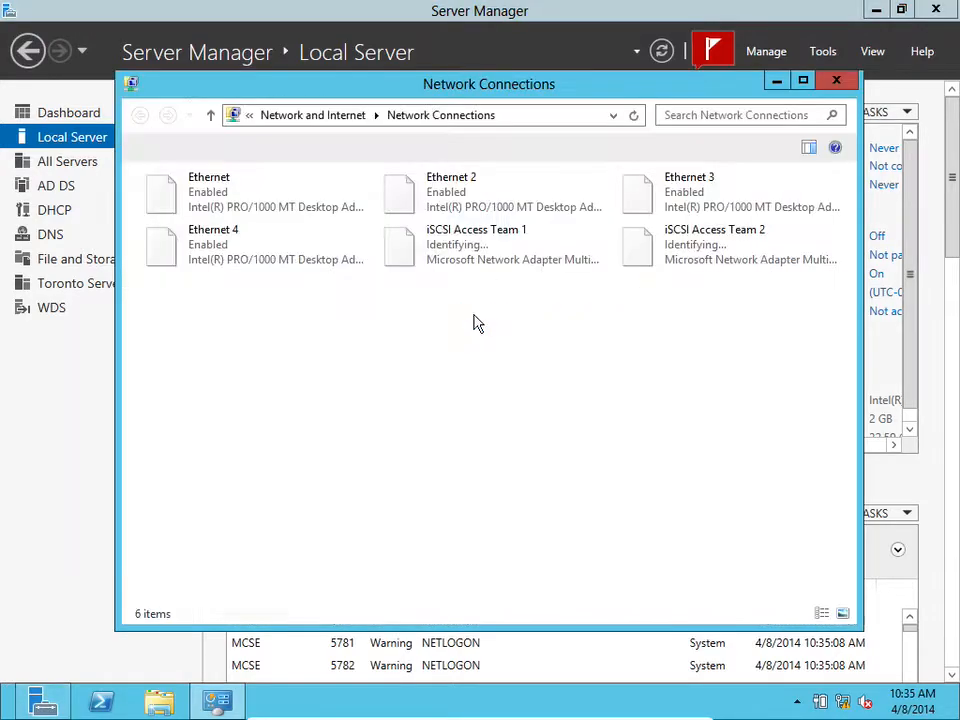
pyautogui.click(490, 244)
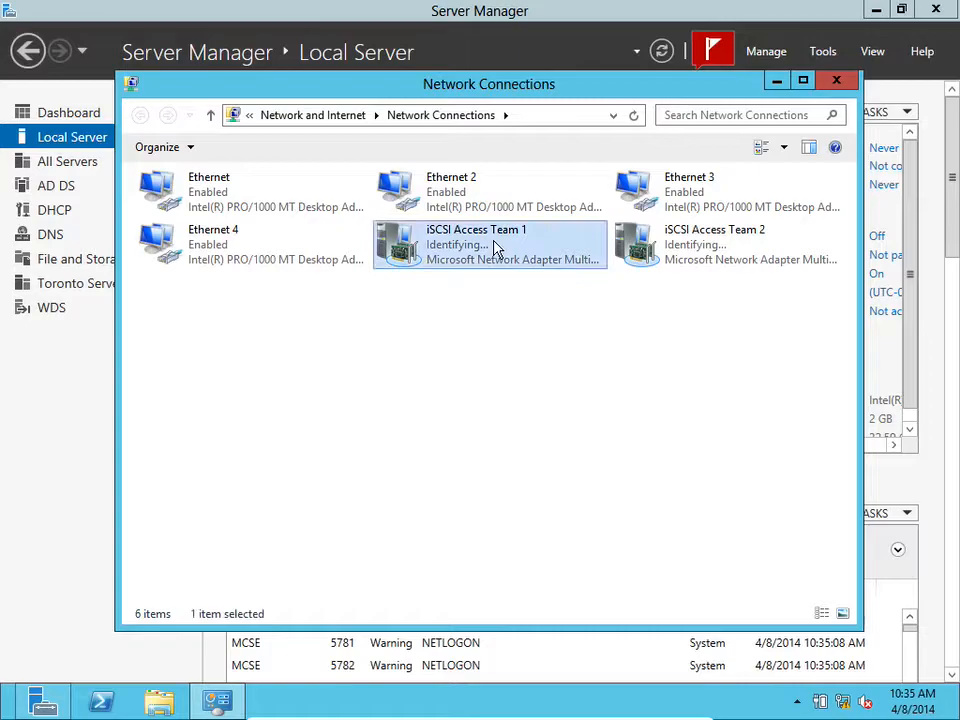
pyautogui.rightClick(487, 250)
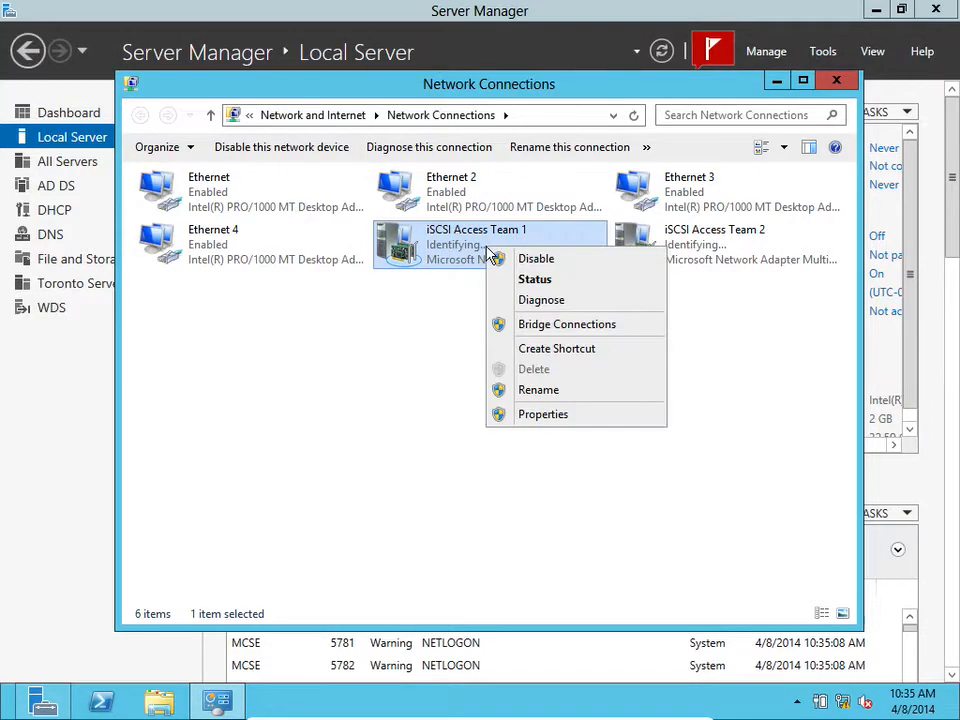
pyautogui.click(527, 416)
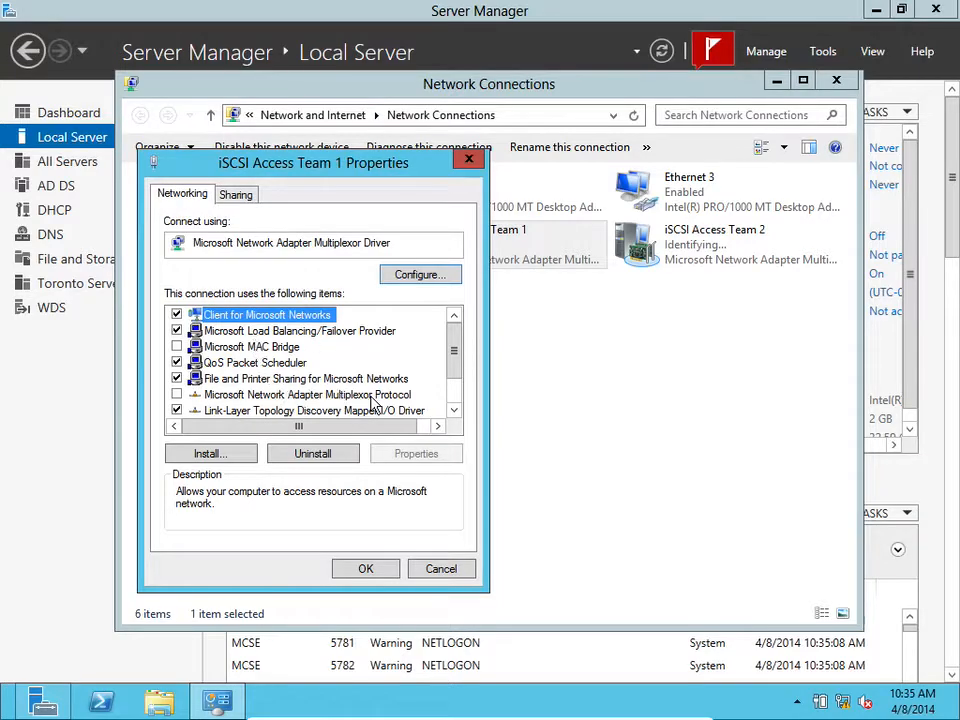
pyautogui.scroll(-1, 454, 392)
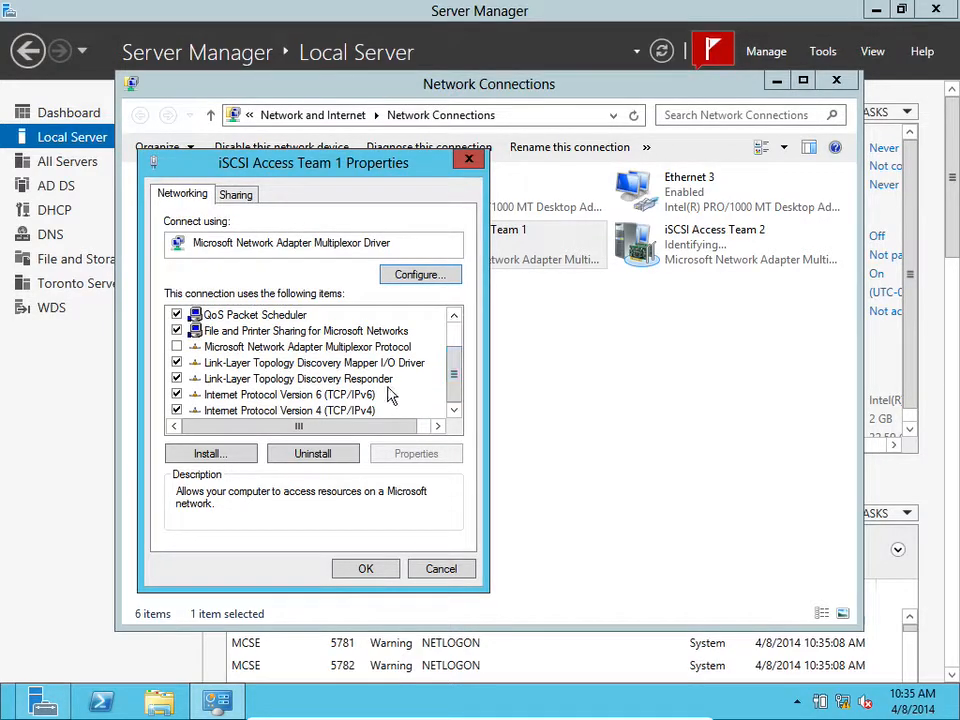
pyautogui.click(380, 411)
pyautogui.click(416, 454)
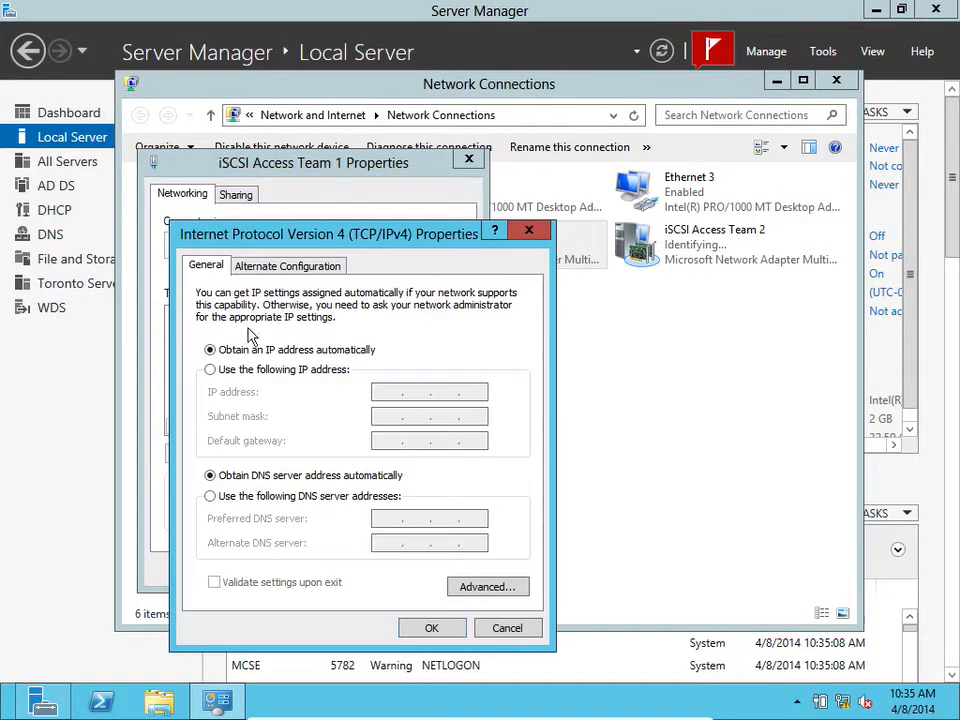
# Assign the static IP address 172.16.1.20 with subnet mask 255.255.0.0
pyautogui.click(214, 370)
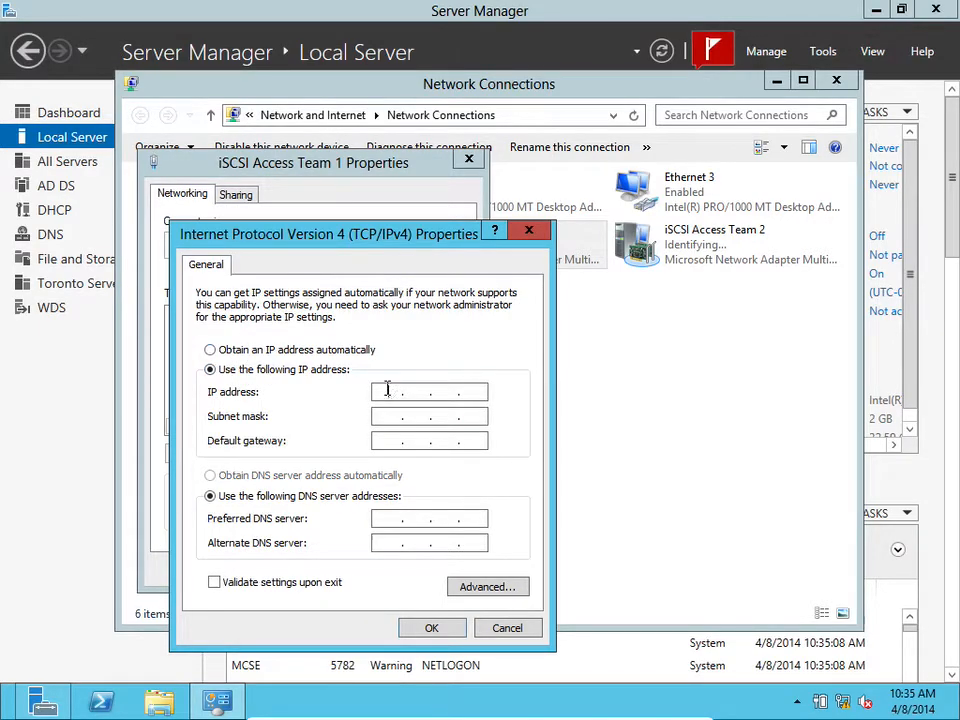
pyautogui.click(387, 391)
pyautogui.write('172.16.1.20')
pyautogui.press('Tab')
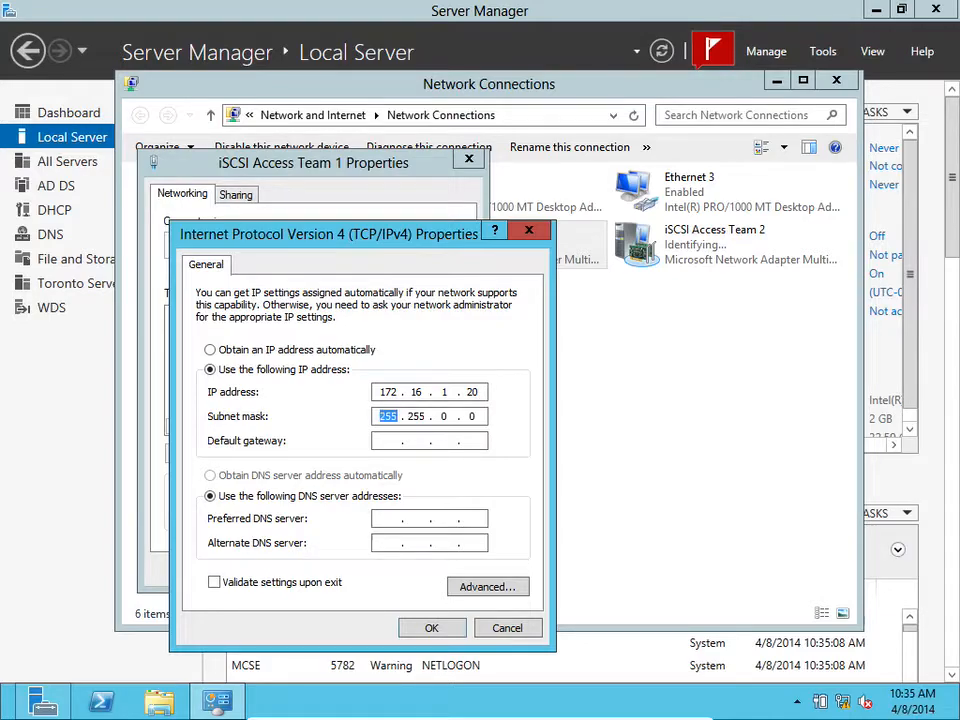
pyautogui.press('Right')
pyautogui.press('Right')
# Set the default gateway to 172.16.0.1 and preferred DNS server to 172.16.0.10, then apply and close
pyautogui.click(390, 442)
pyautogui.write('172 . 16 . ')
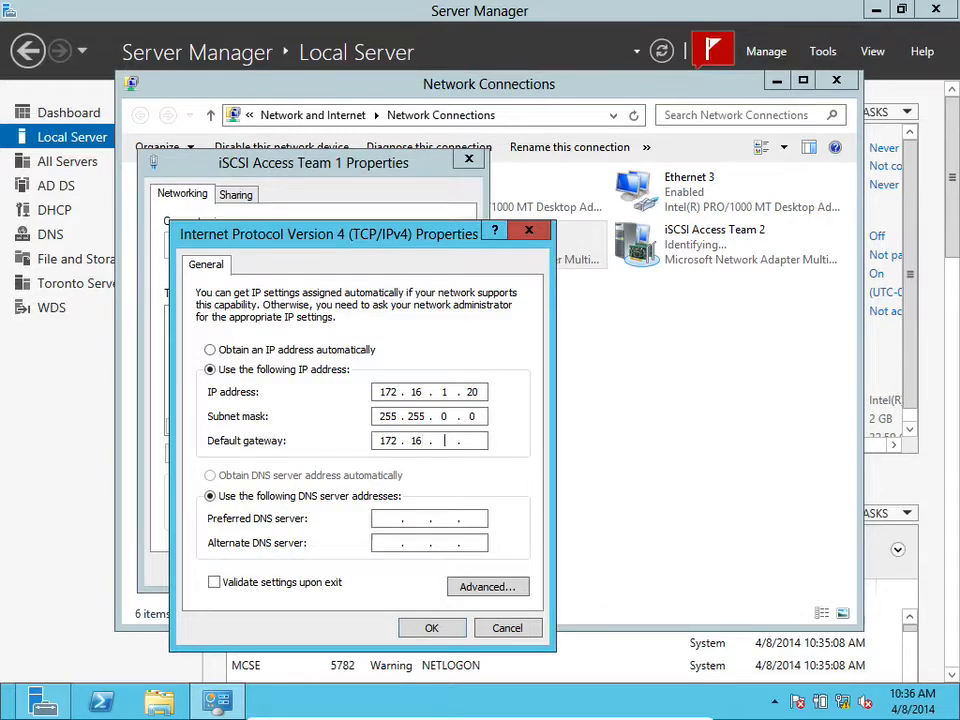
pyautogui.write('0 . 1')
pyautogui.click(390, 517)
pyautogui.write('172 . 16 . 0 . 10')
pyautogui.click(421, 628)
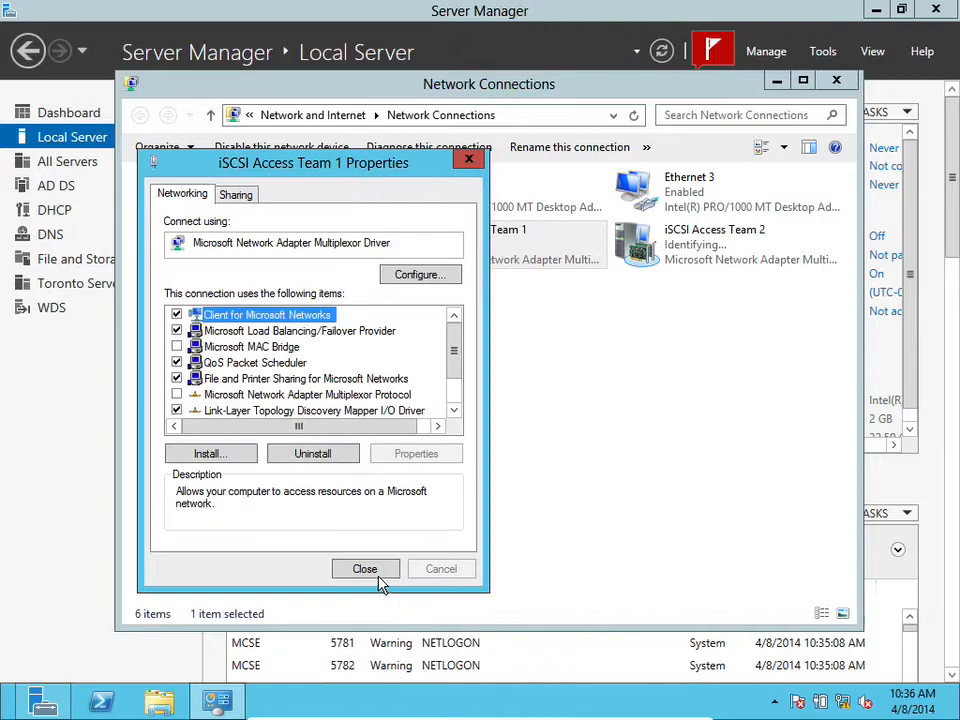
pyautogui.click(369, 568)
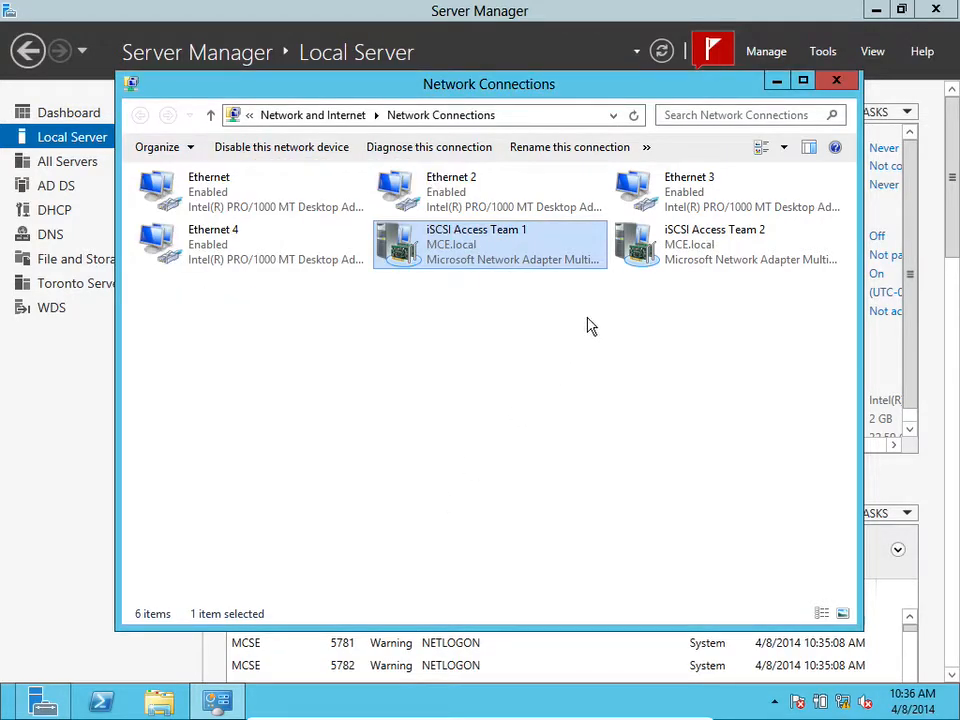
# Open the IPv4 properties of the iSCSI Access Team 2 network connection
pyautogui.click(697, 256)
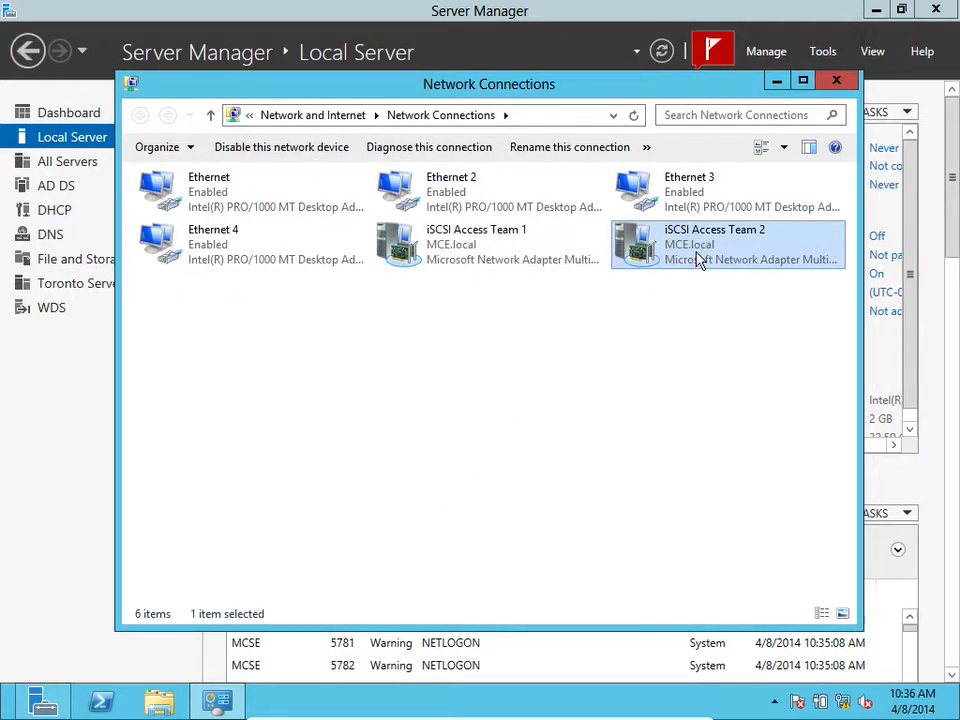
pyautogui.rightClick(697, 256)
pyautogui.click(720, 420)
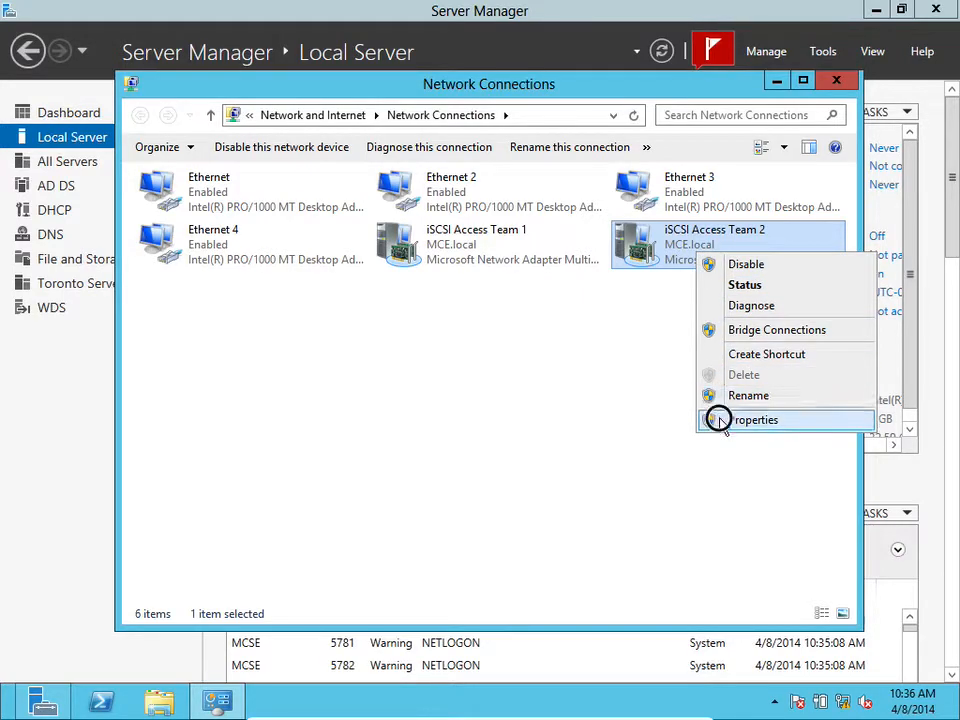
pyautogui.scroll(-1, 453, 397)
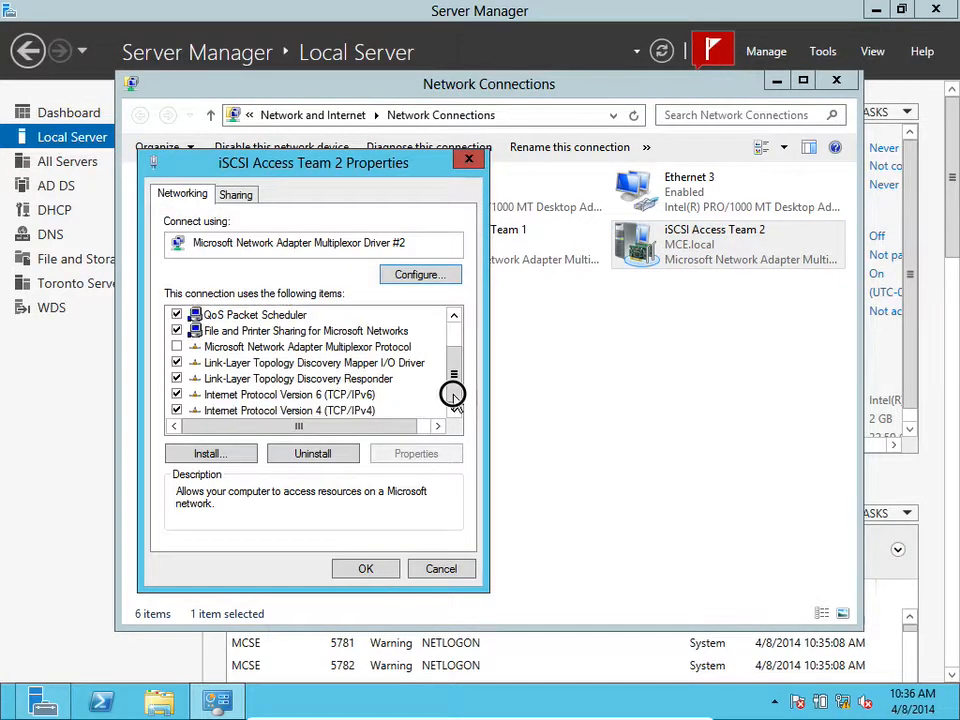
pyautogui.click(370, 410)
pyautogui.click(410, 453)
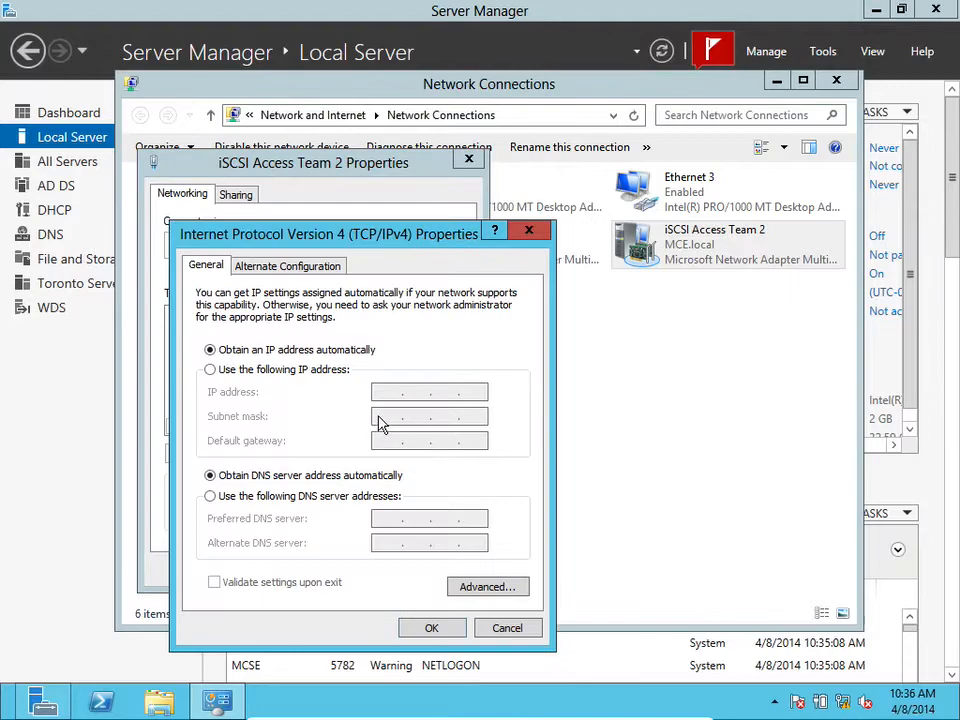
# Assign the static IP address 131.107.1.10 with subnet mask 255.255.0.0
pyautogui.click(332, 372)
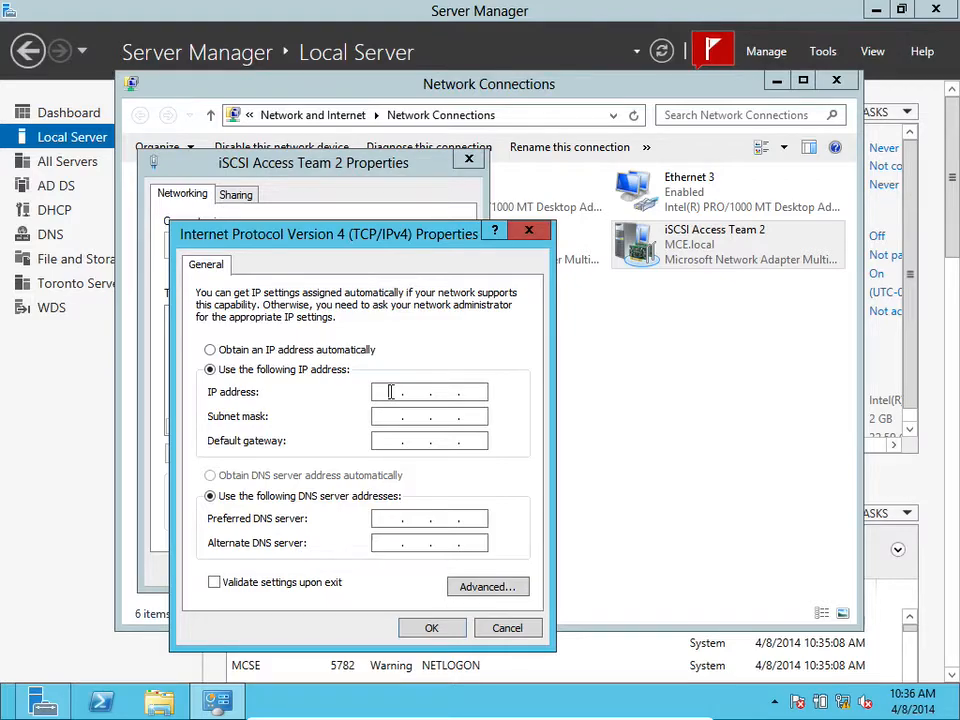
pyautogui.click(390, 392)
pyautogui.write('131 . 107 . 1 . 10')
pyautogui.press('Tab')
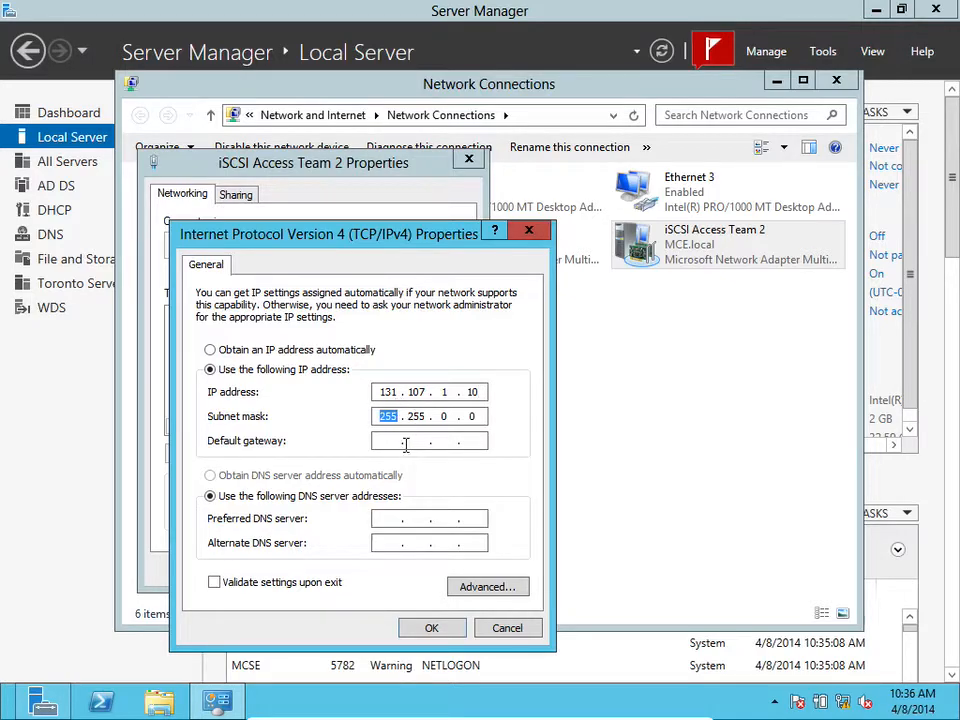
# Set the preferred DNS server to 172.16.0.10, then apply and close the properties
pyautogui.click(386, 519)
pyautogui.write('172 . 16 . 0 . 10')
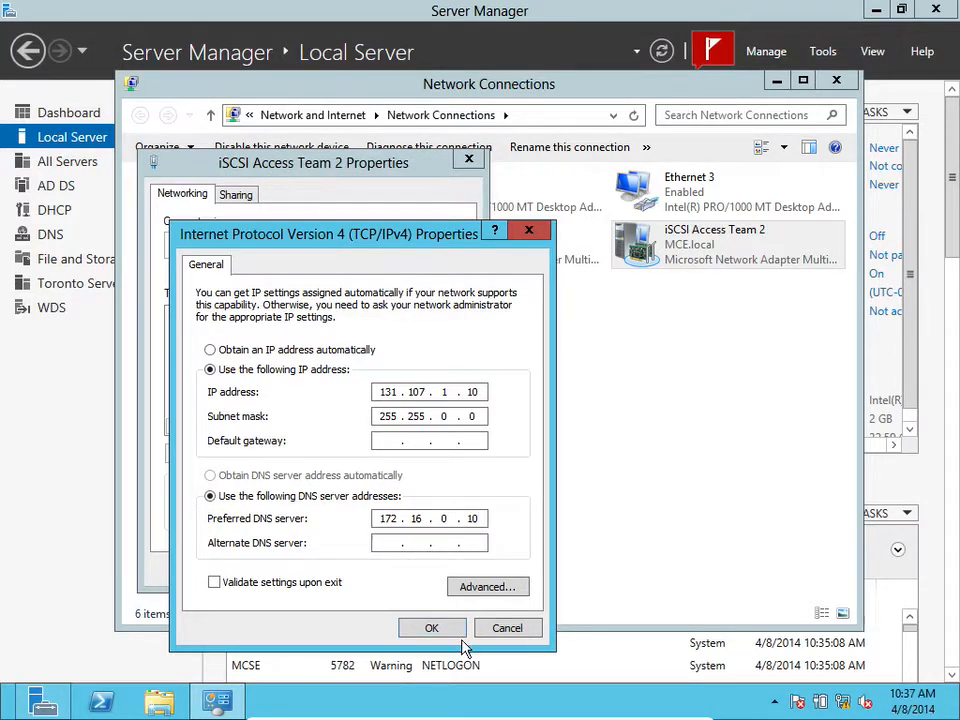
pyautogui.click(431, 627)
pyautogui.click(378, 568)
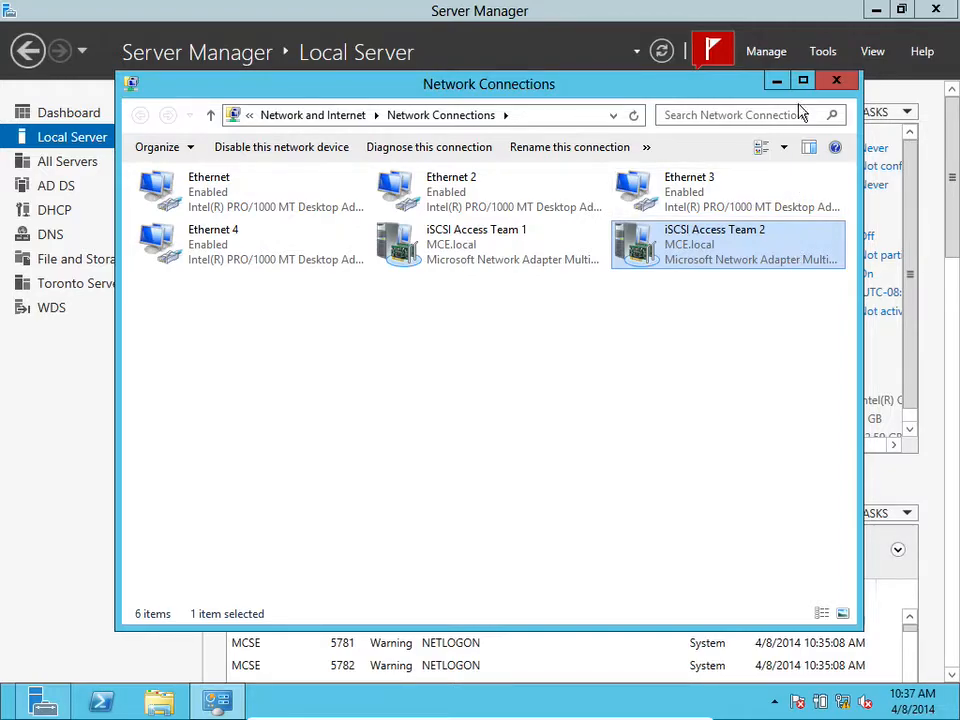
# Minimize the Network Connections window
pyautogui.click(775, 82)
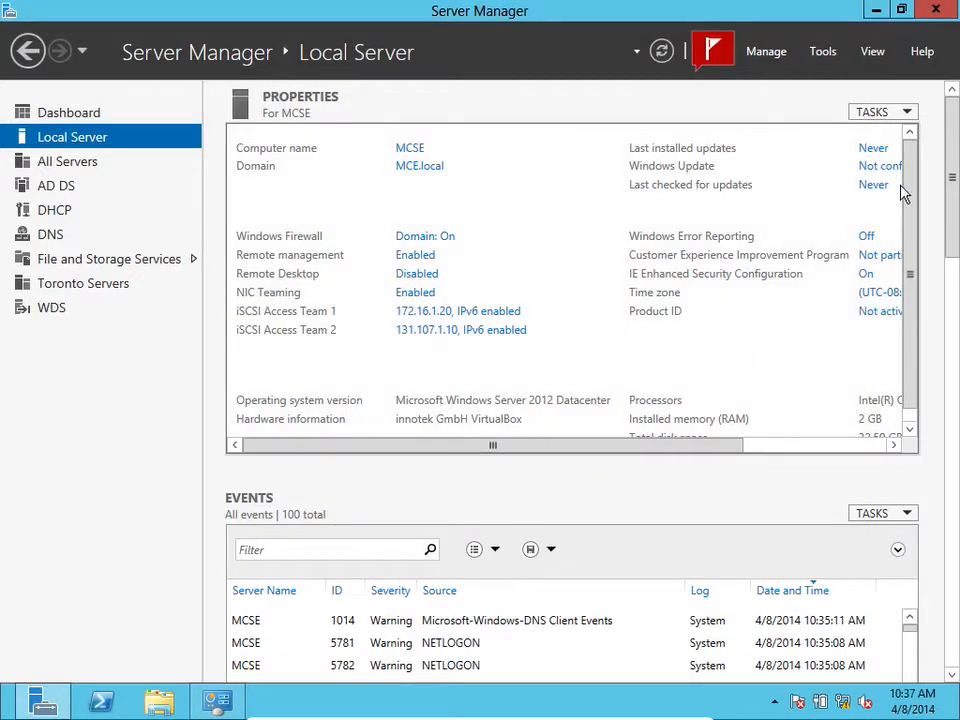
pyautogui.click(906, 175)
pyautogui.moveTo(906, 175)
pyautogui.mouseDown()
pyautogui.moveTo(904, 272)
pyautogui.moveTo(904, 172)
pyautogui.mouseUp()
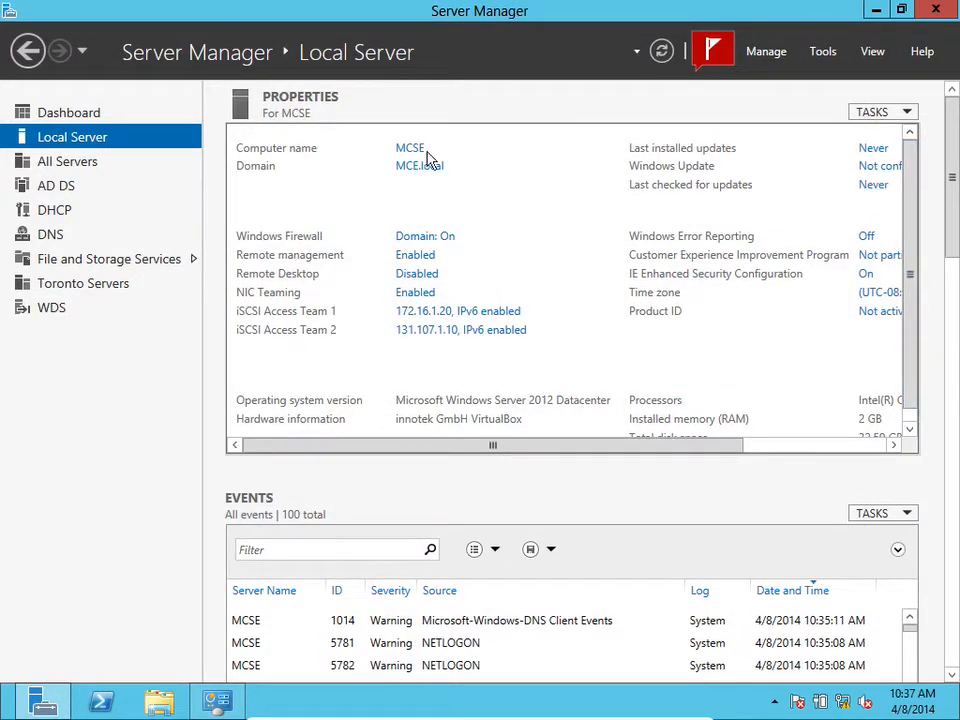
# Open the Add Roles and Features wizard, inspect the server pool's IP addresses on server selection, and cancel
pyautogui.click(90, 113)
pyautogui.click(537, 229)
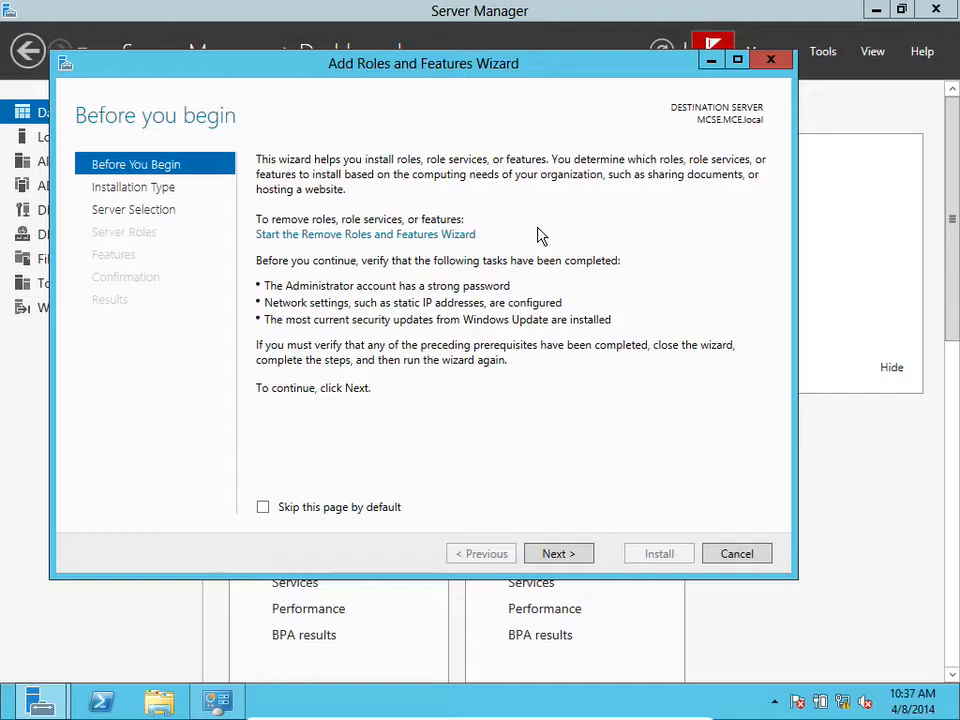
pyautogui.click(558, 555)
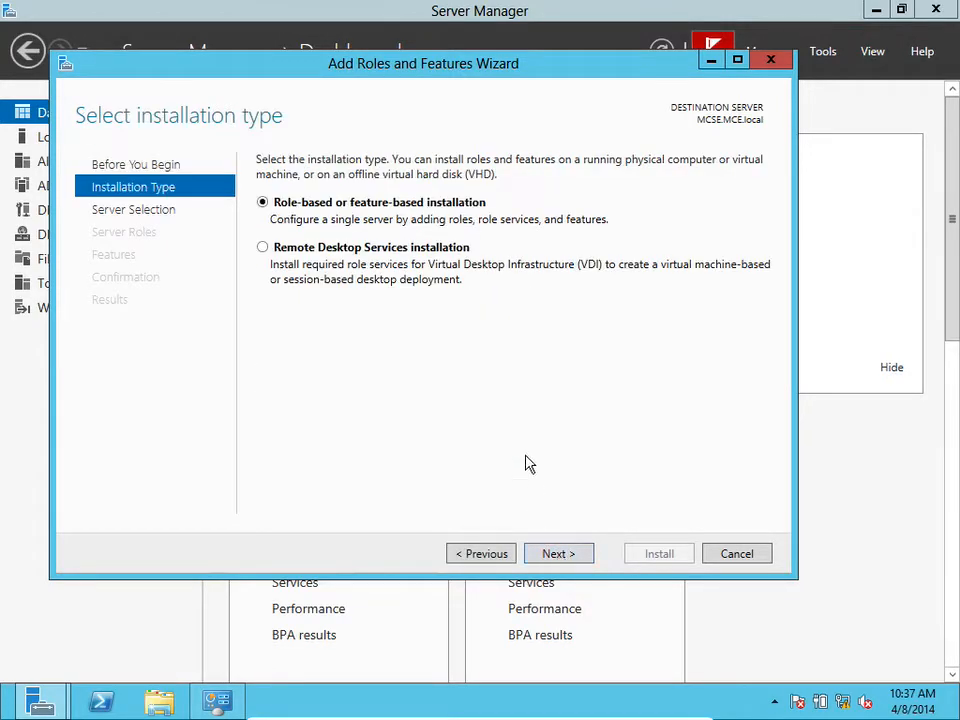
pyautogui.click(557, 555)
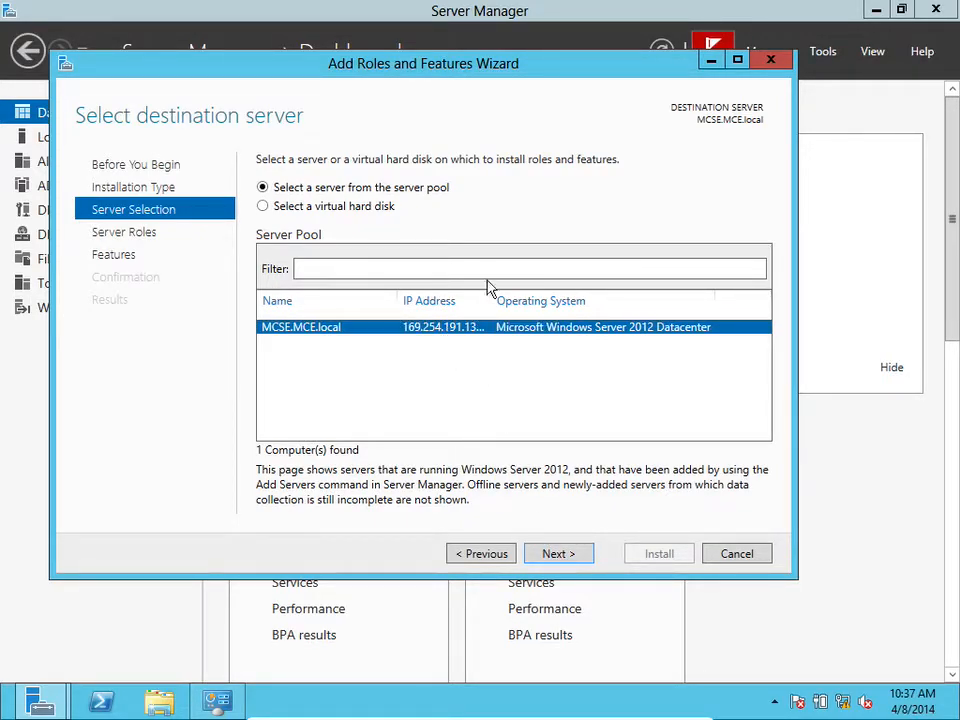
pyautogui.moveTo(491, 297); pyautogui.dragTo(591, 296)
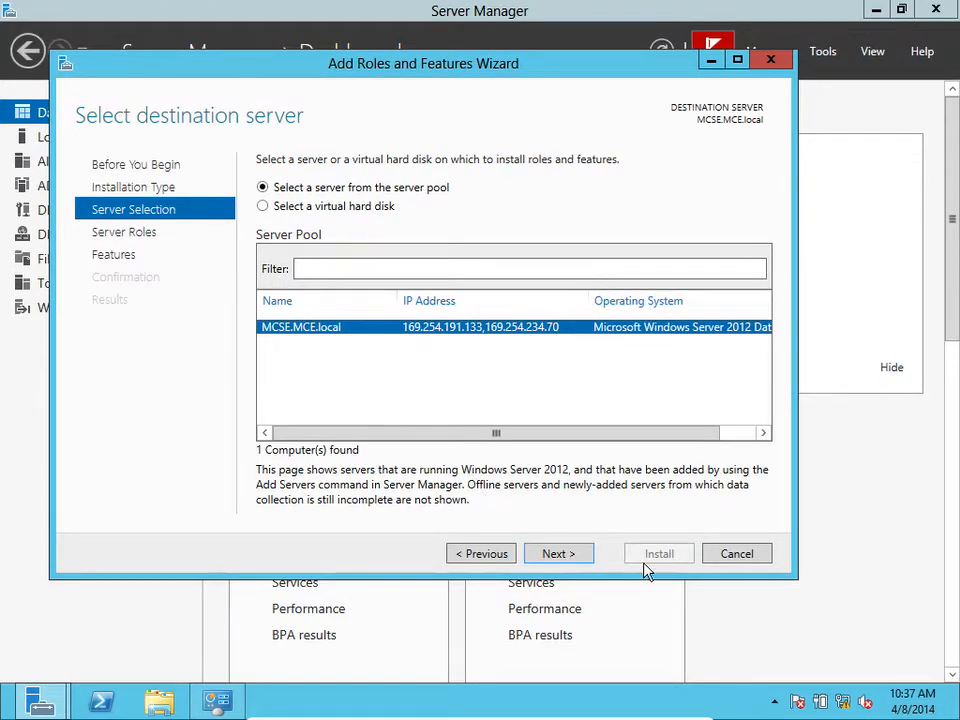
pyautogui.click(706, 556)
# Refresh the Local Server properties
pyautogui.click(72, 134)
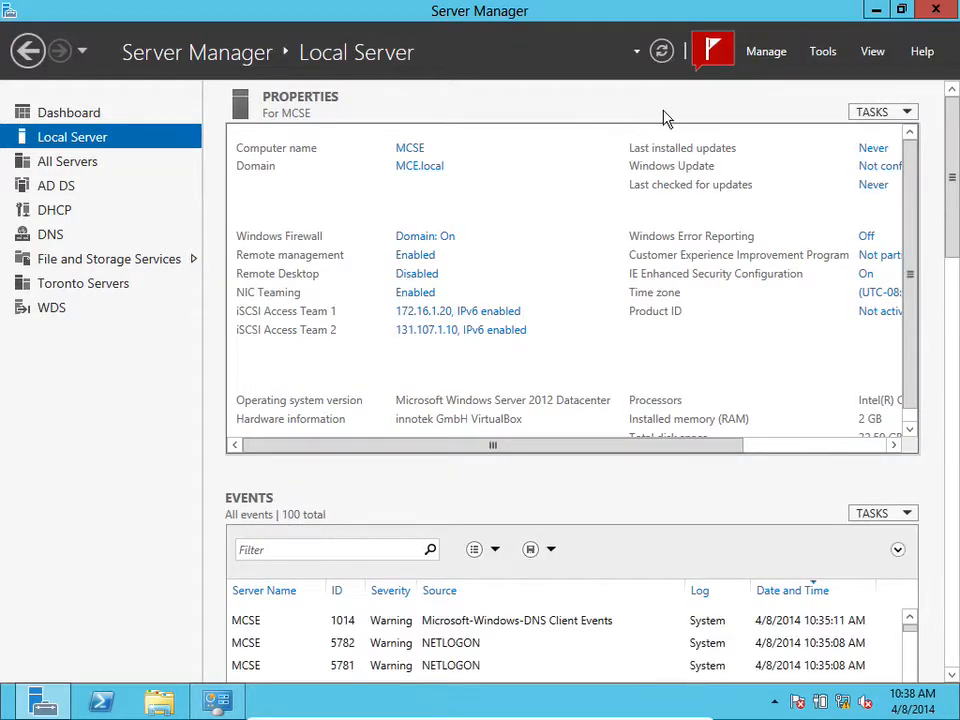
pyautogui.click(661, 51)
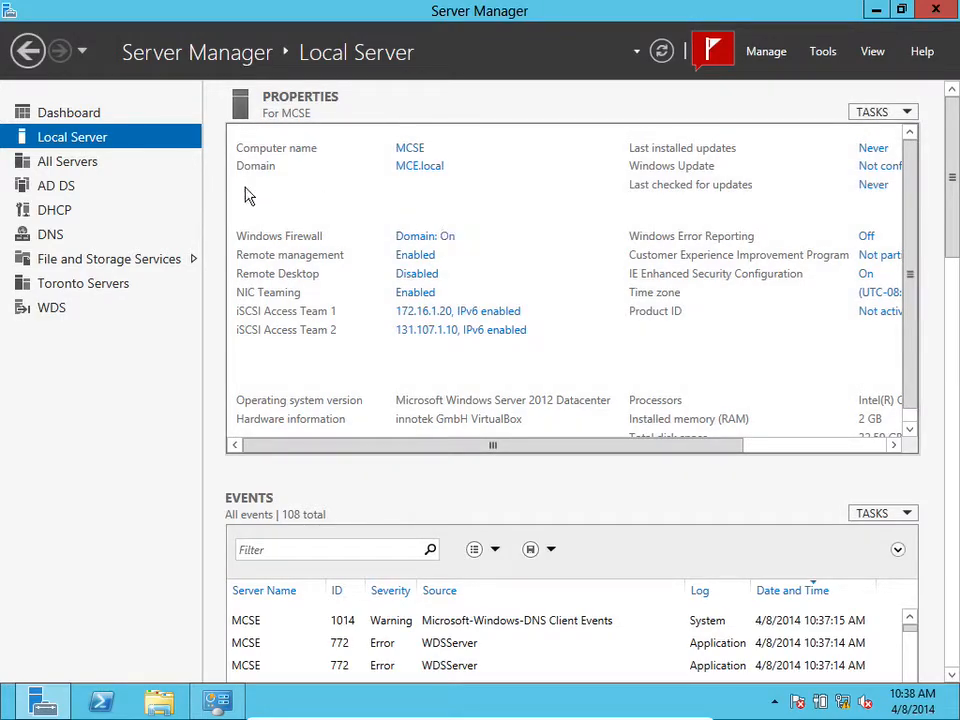
# Start the Add Roles and Features wizard for the local server and select the Multipath I/O feature
pyautogui.click(84, 120)
pyautogui.click(501, 233)
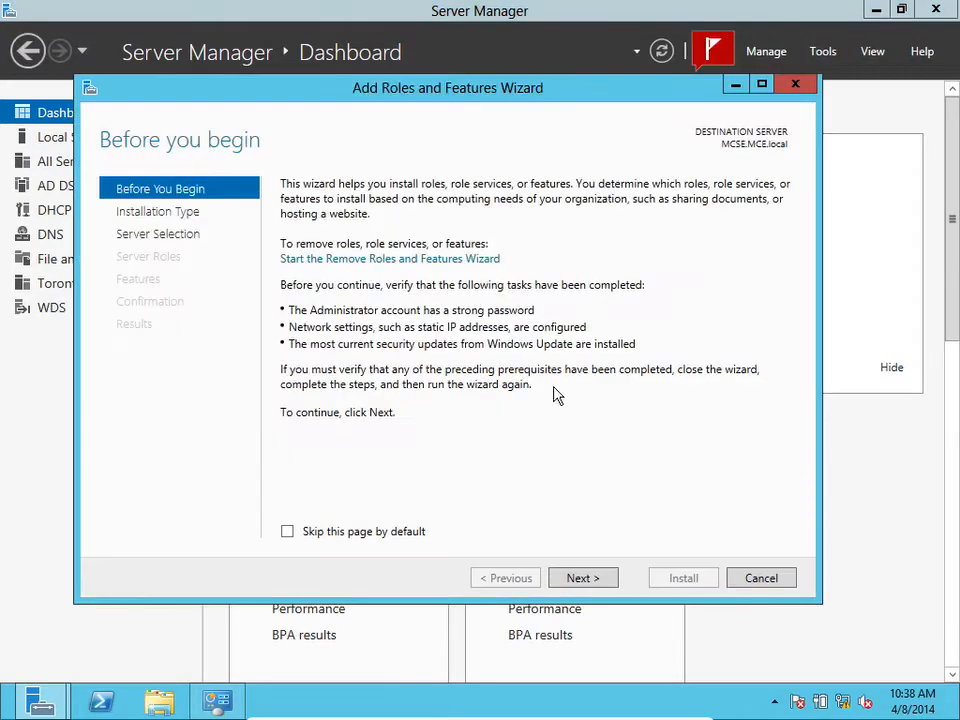
pyautogui.click(581, 578)
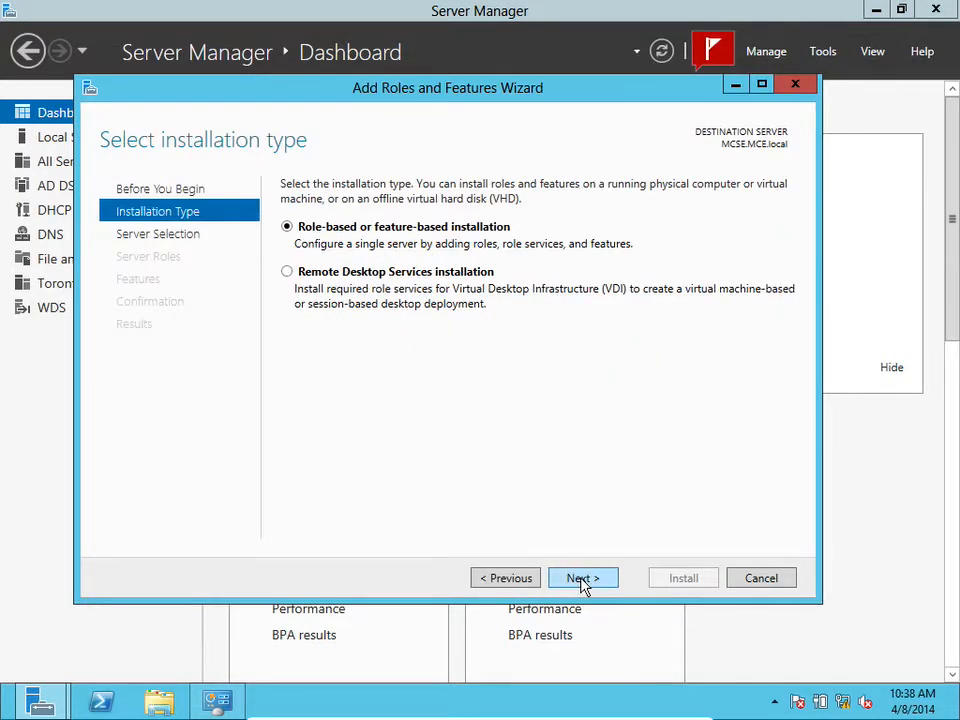
pyautogui.click(579, 580)
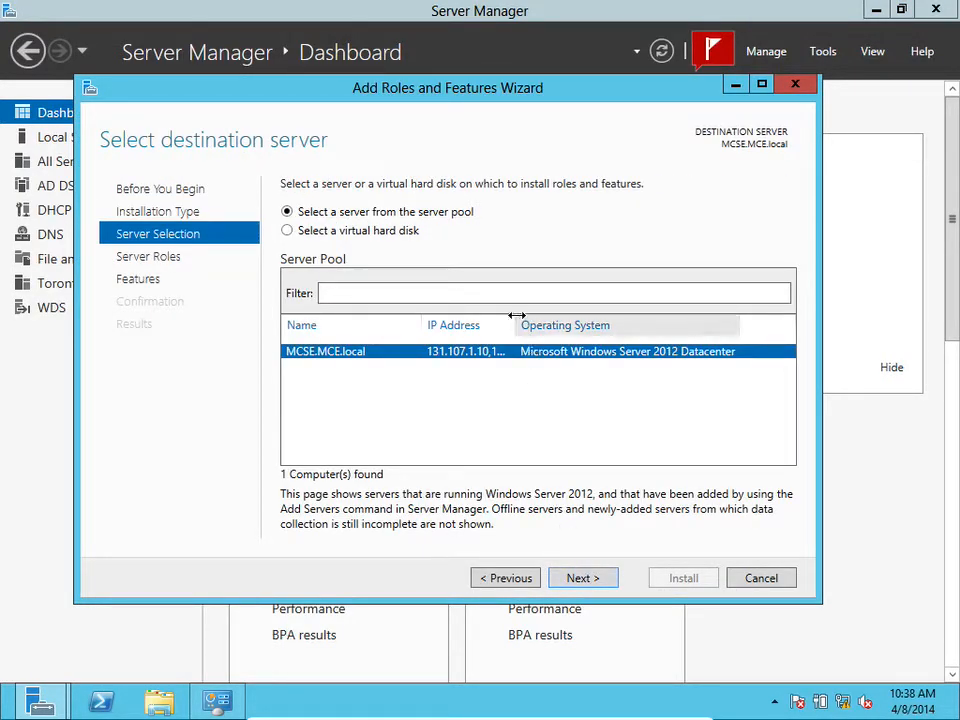
pyautogui.moveTo(520, 316); pyautogui.dragTo(578, 317)
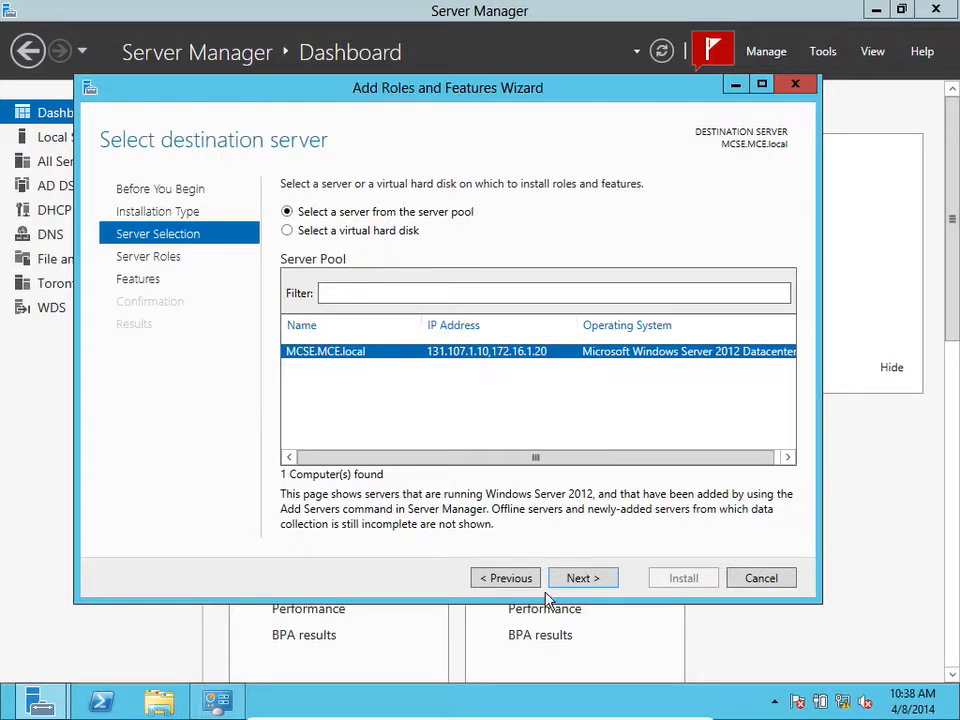
pyautogui.click(580, 578)
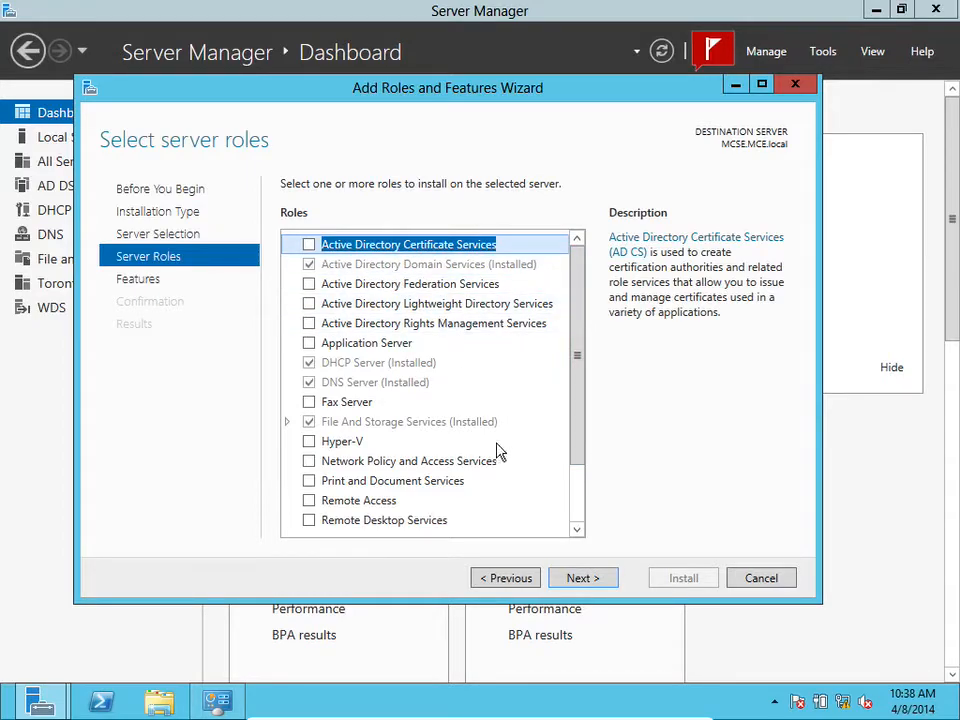
pyautogui.click(572, 580)
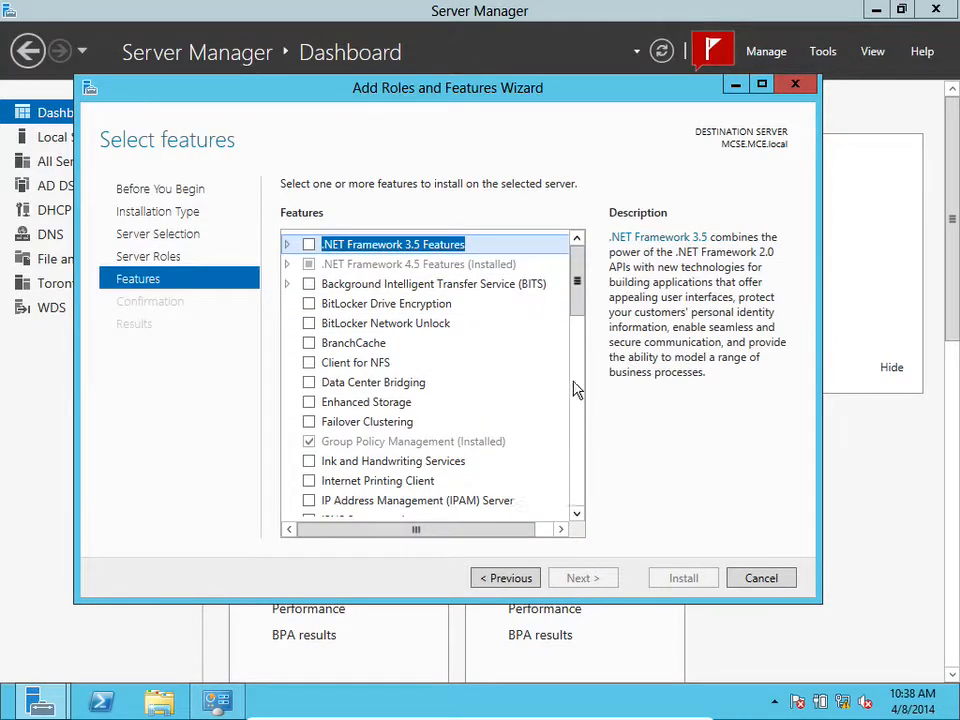
pyautogui.moveTo(583, 306); pyautogui.dragTo(588, 388)
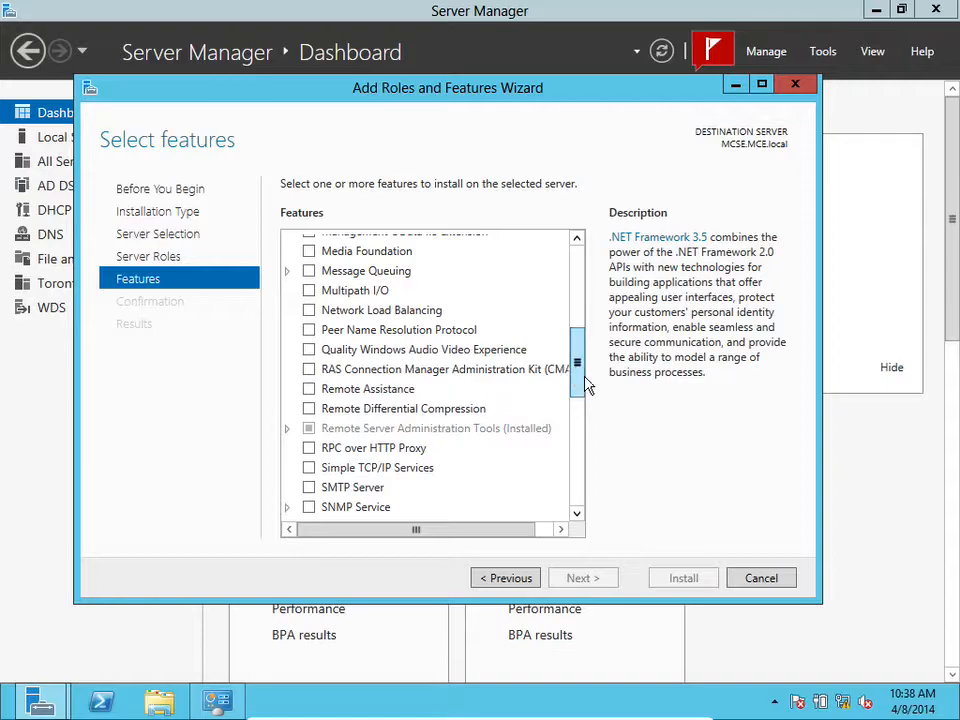
pyautogui.click(309, 291)
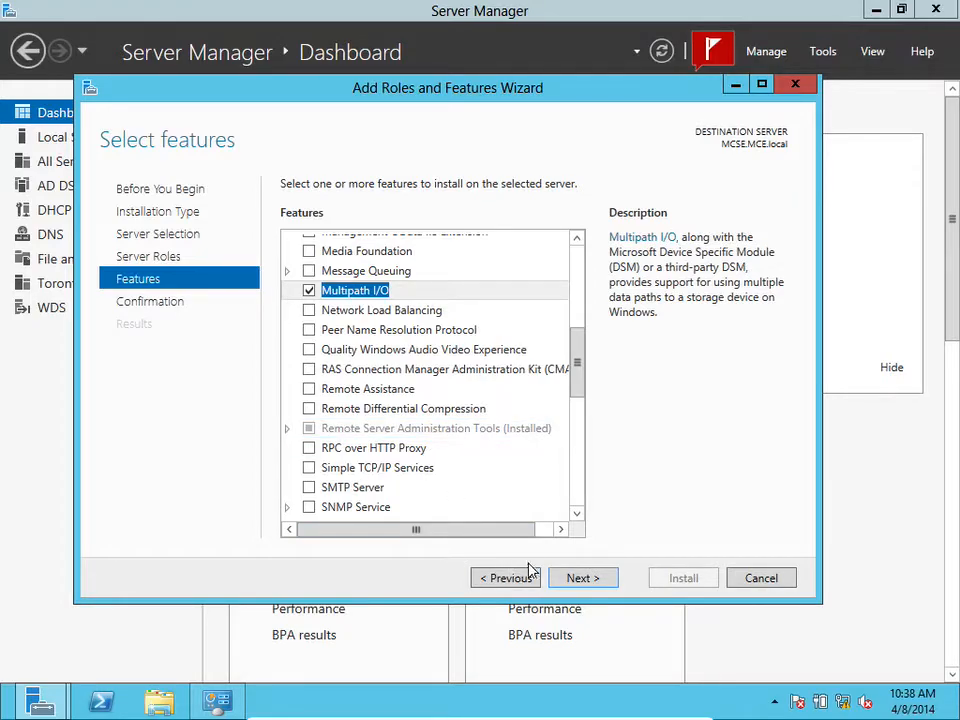
pyautogui.click(581, 576)
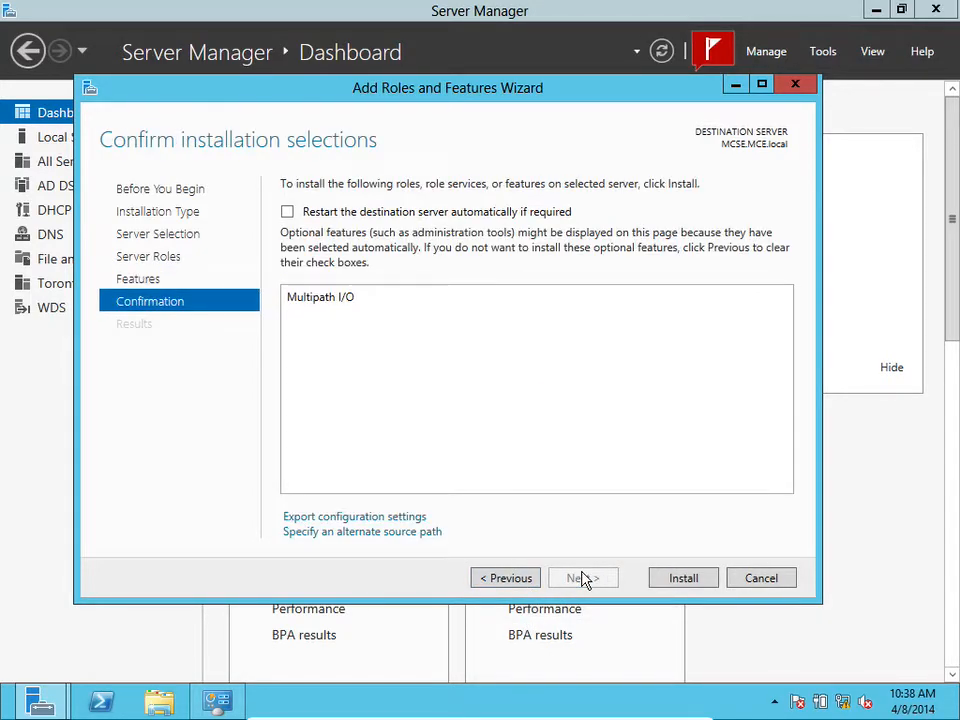
# Allow automatic restart of the destination server, install Multipath I/O, and close the wizard
pyautogui.click(370, 214)
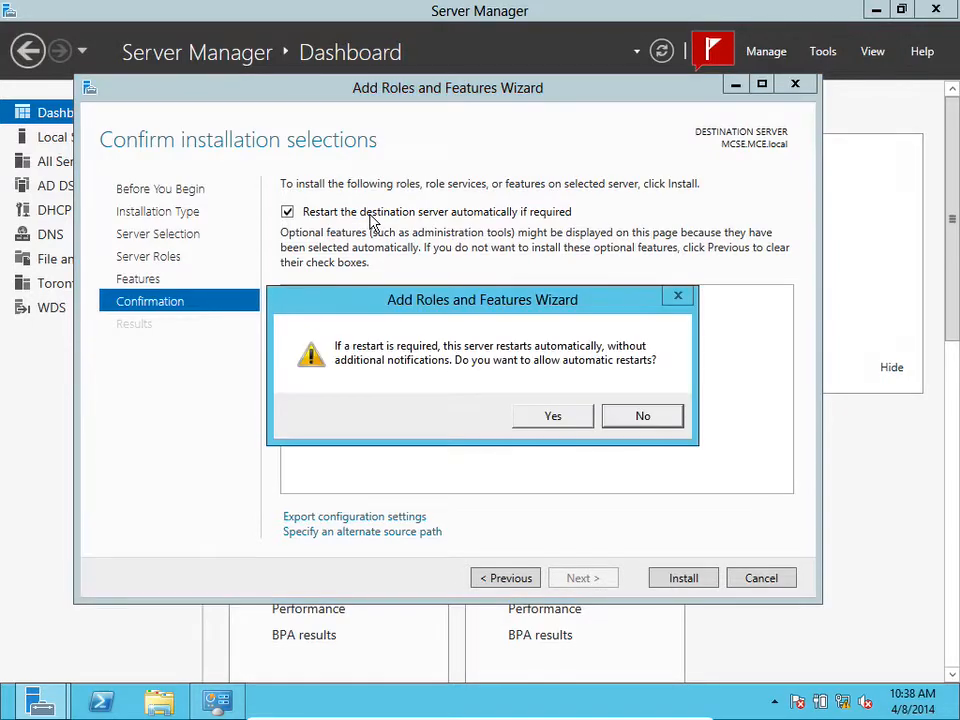
pyautogui.click(545, 414)
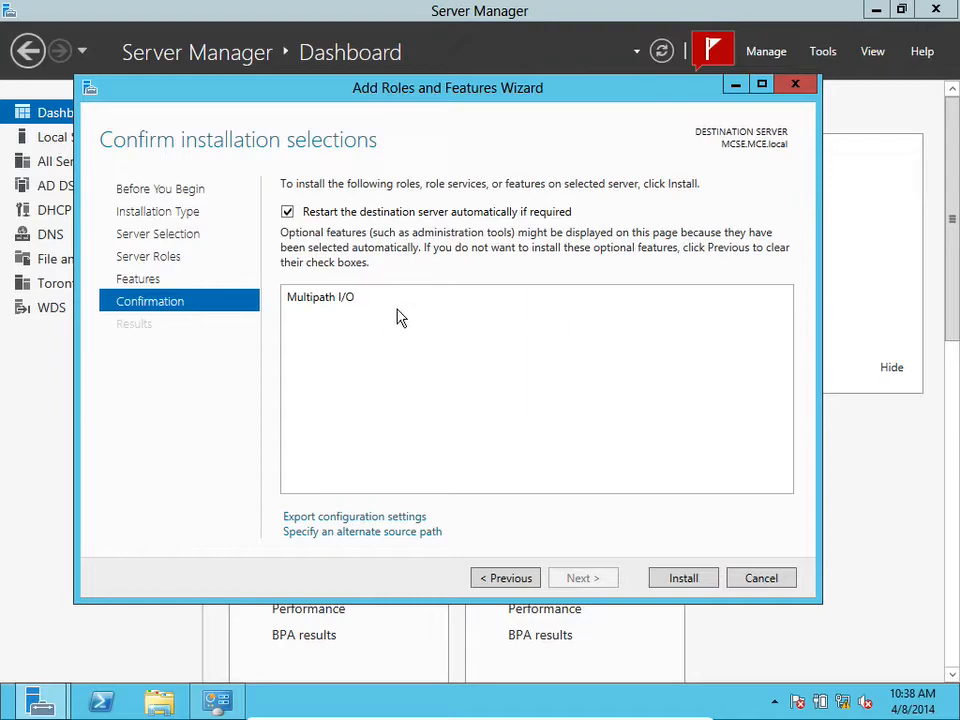
pyautogui.click(288, 213)
pyautogui.click(288, 213)
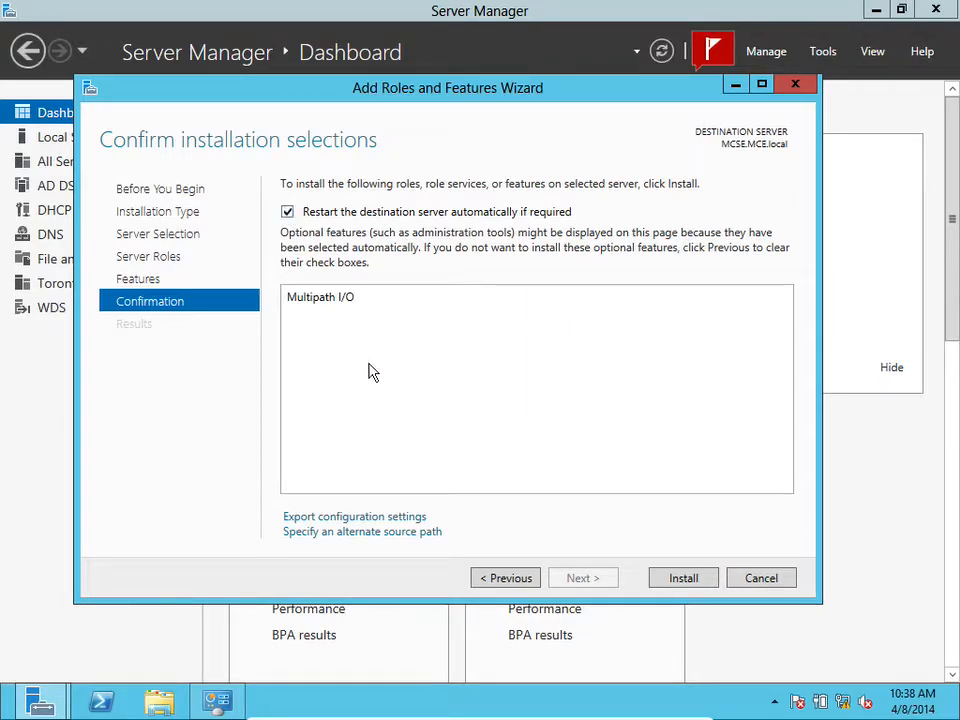
pyautogui.click(684, 579)
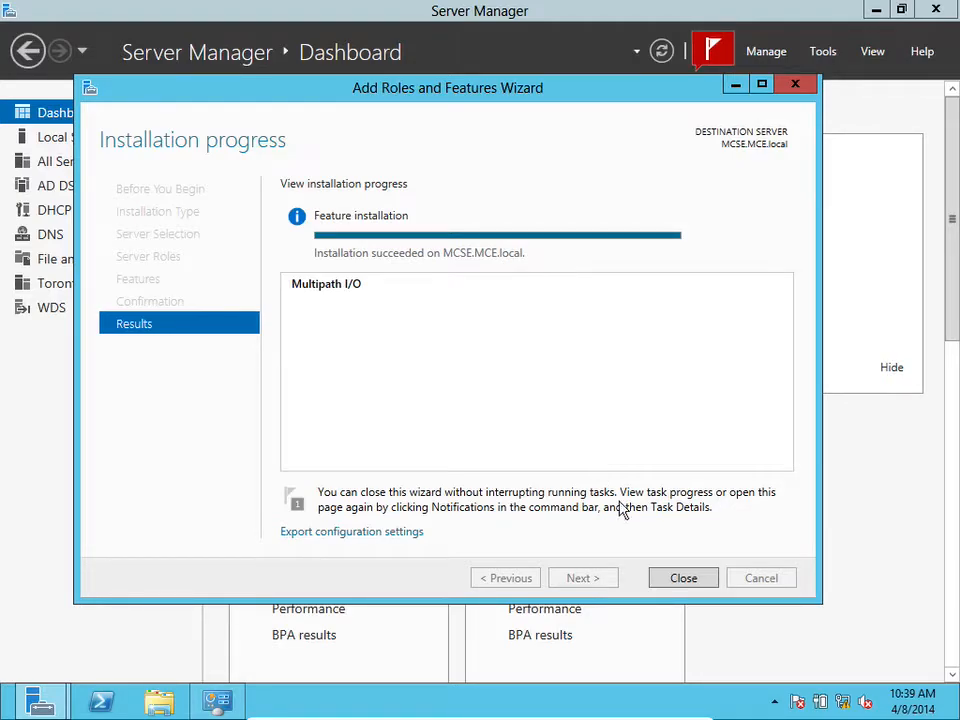
pyautogui.click(682, 576)
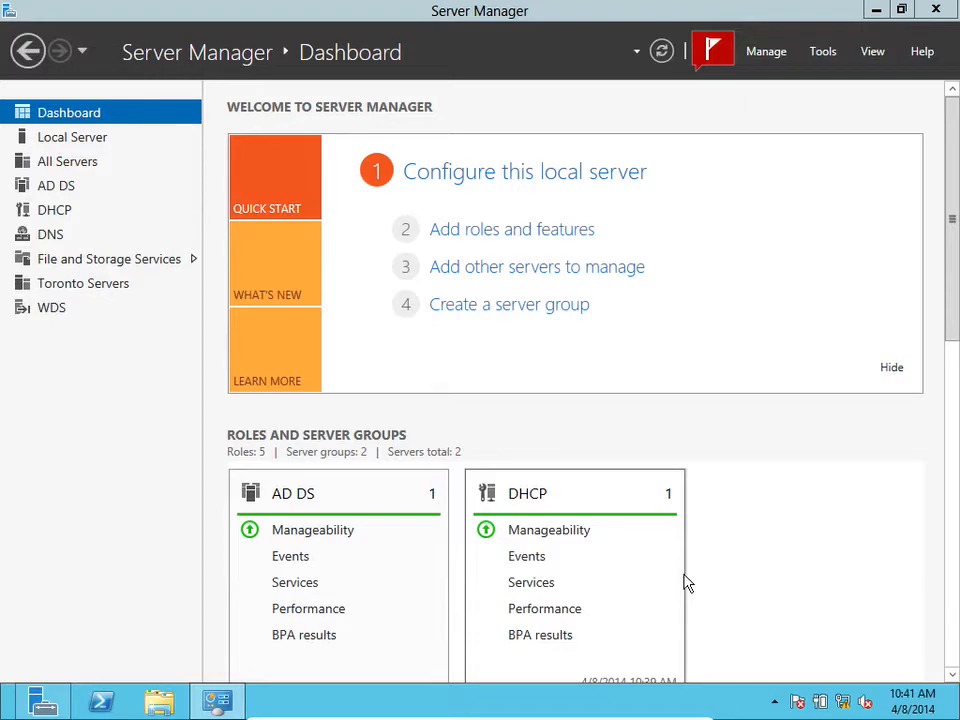
# Refresh the dashboard, open iSCSI Initiator, and let the Microsoft iSCSI service start automatically
pyautogui.click(664, 50)
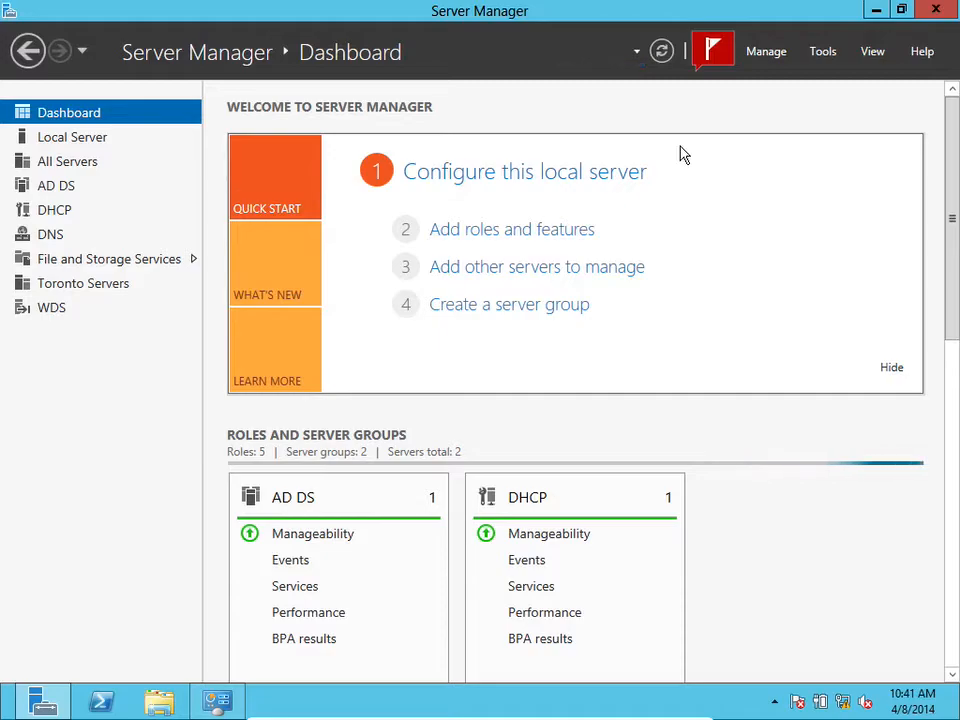
pyautogui.click(821, 55)
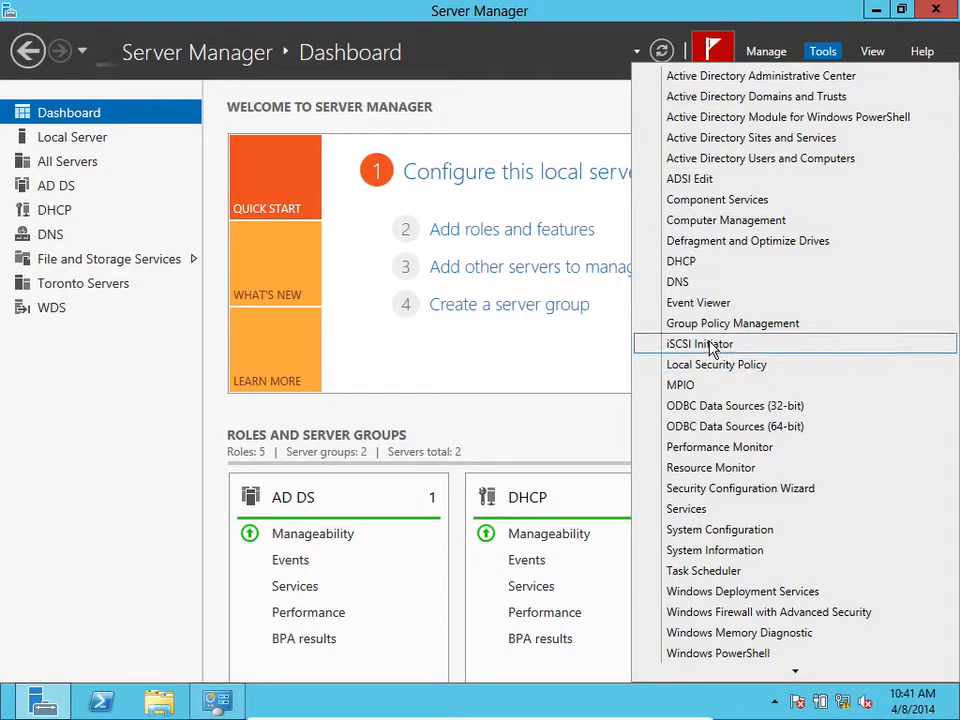
pyautogui.click(744, 345)
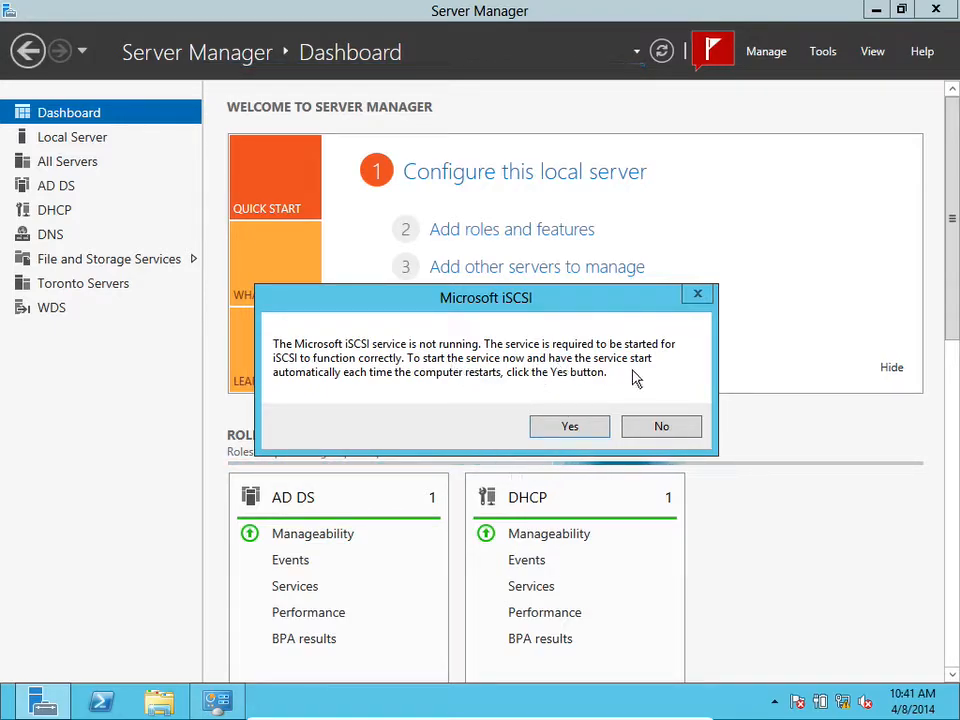
pyautogui.click(579, 428)
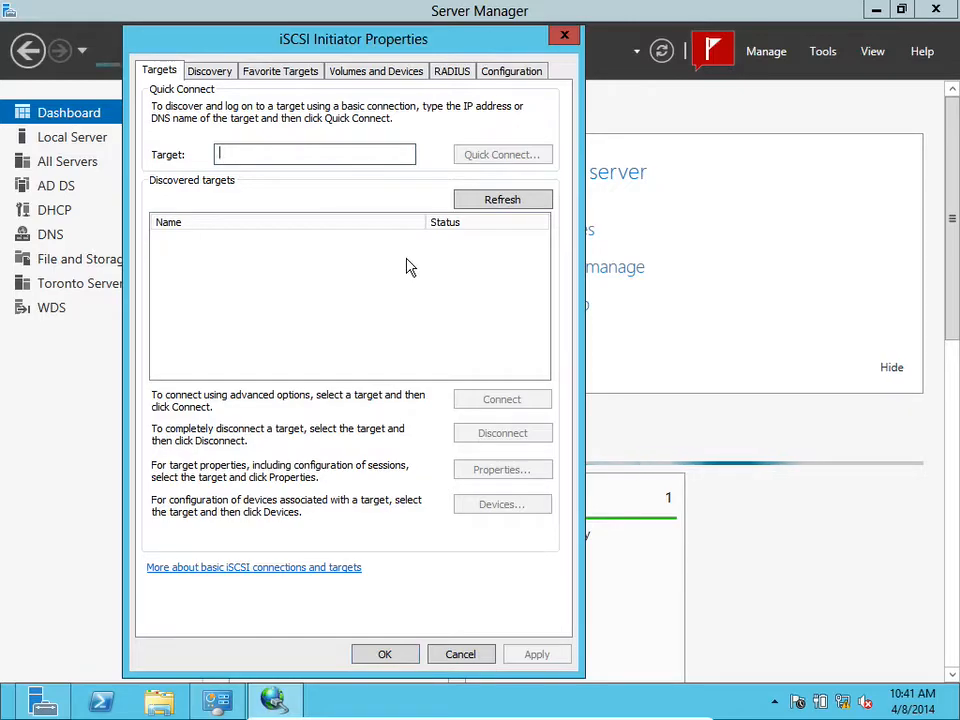
# Try a Quick Connect to the iSCSI target 172.16.1.25, then close the initiator properties
pyautogui.write('172')
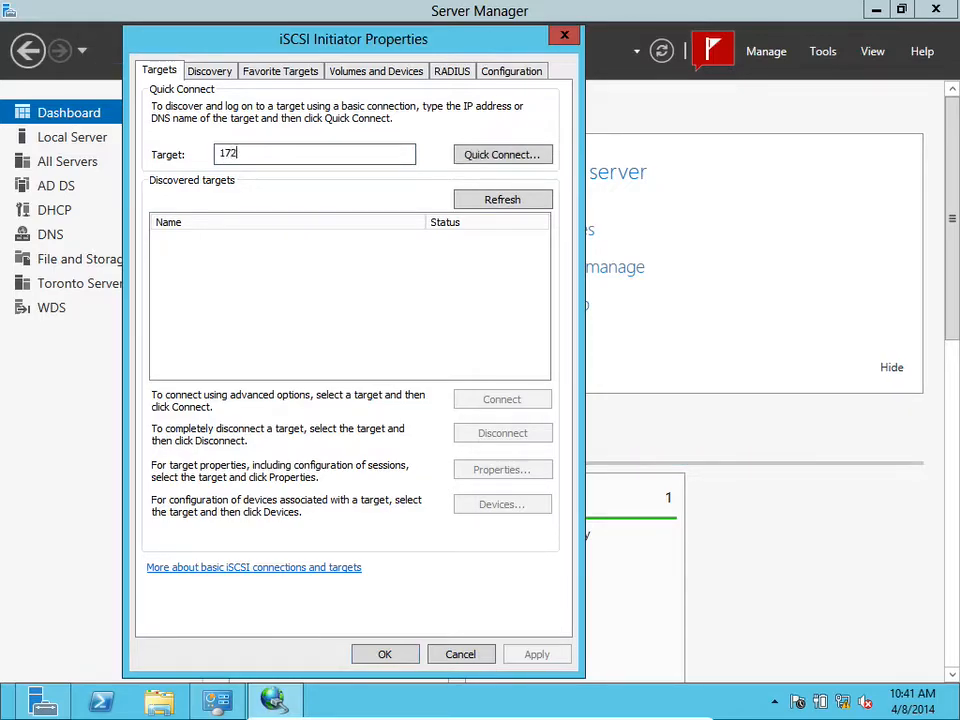
pyautogui.write('.16.1.25')
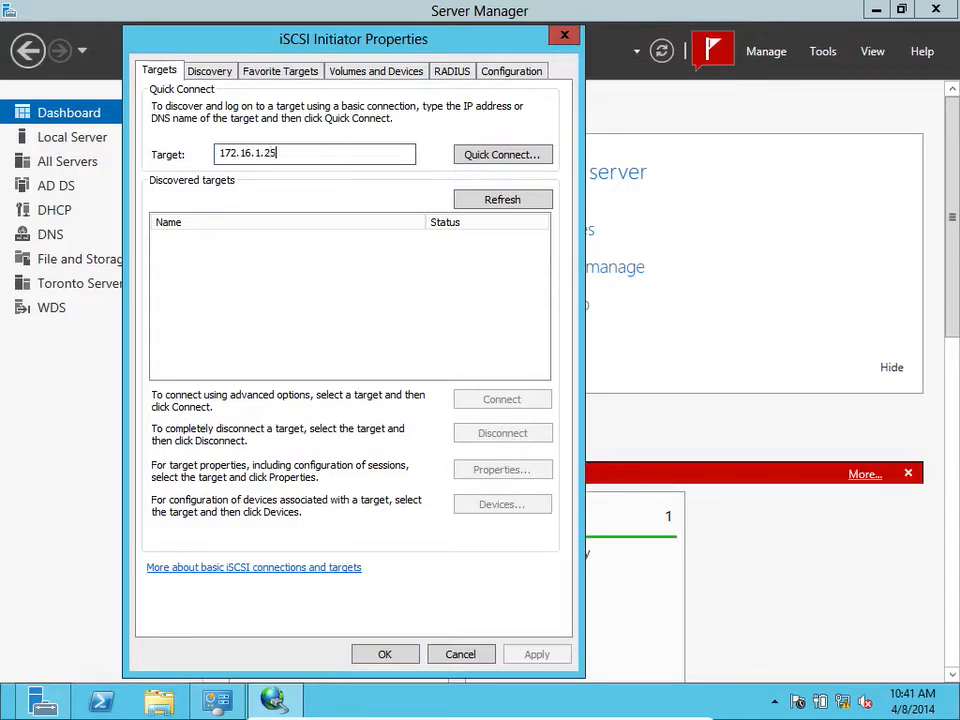
pyautogui.click(490, 166)
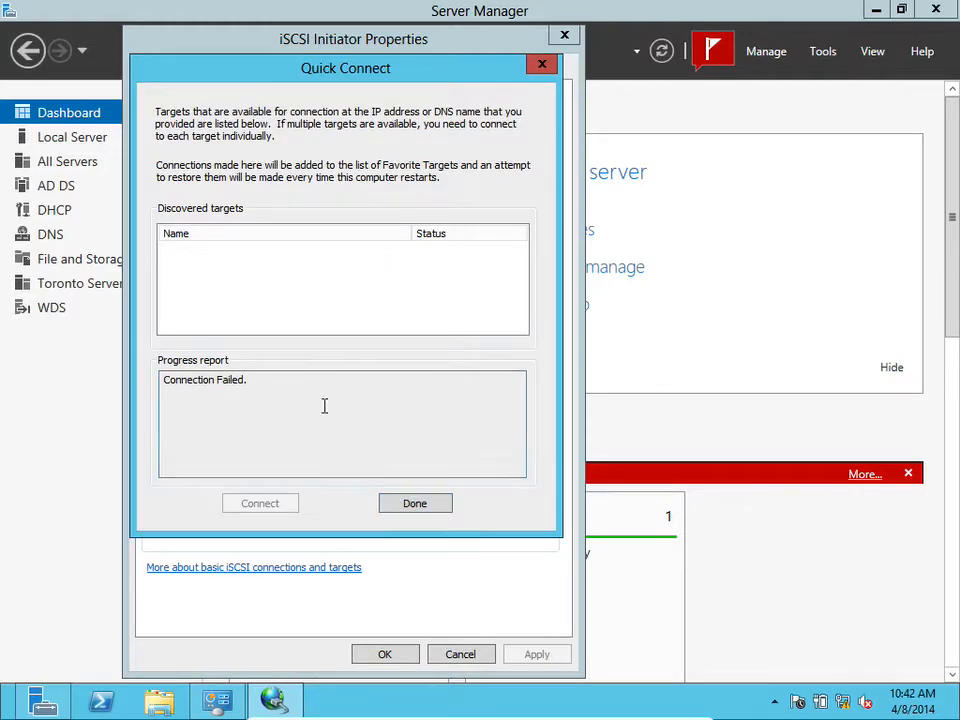
pyautogui.click(414, 501)
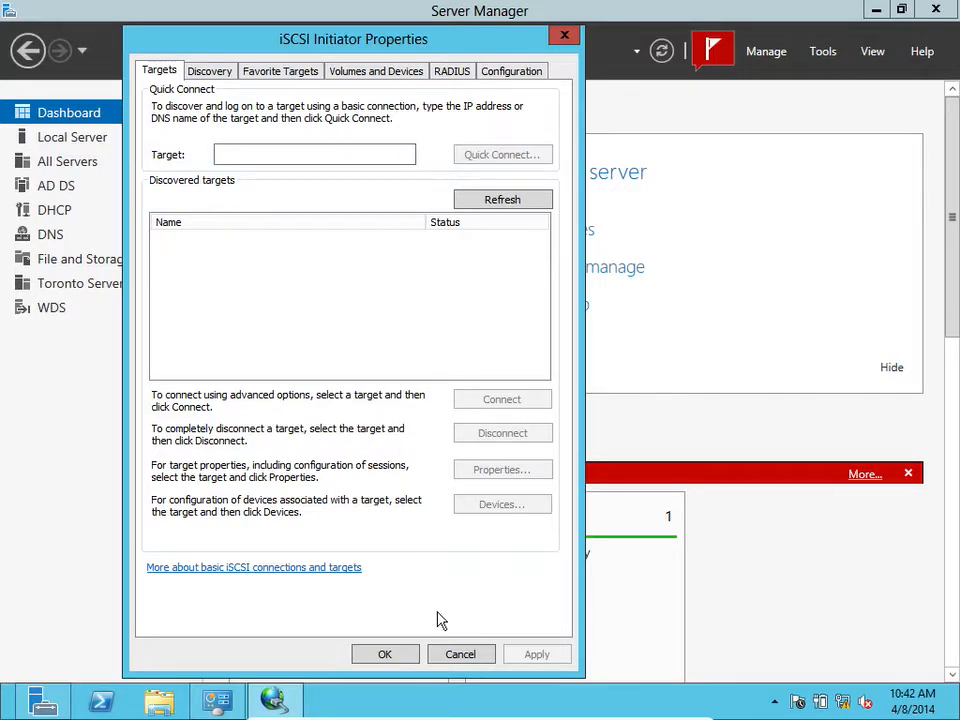
pyautogui.click(405, 656)
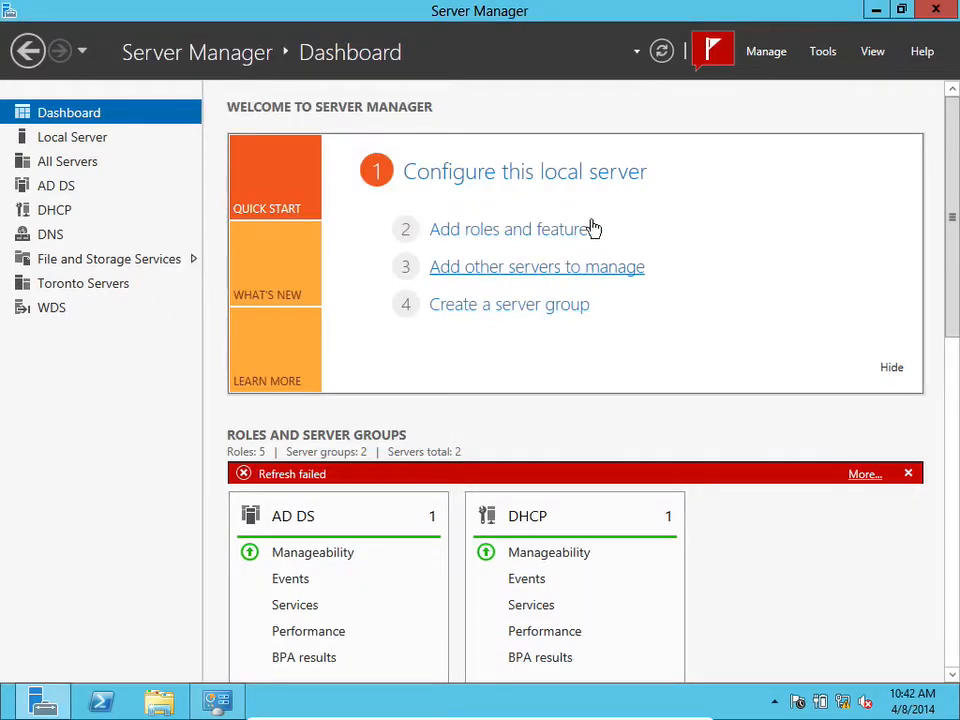
# Open MPIO properties and try adding MPIO support for a device hardware ID, cancelling before closing
pyautogui.click(823, 51)
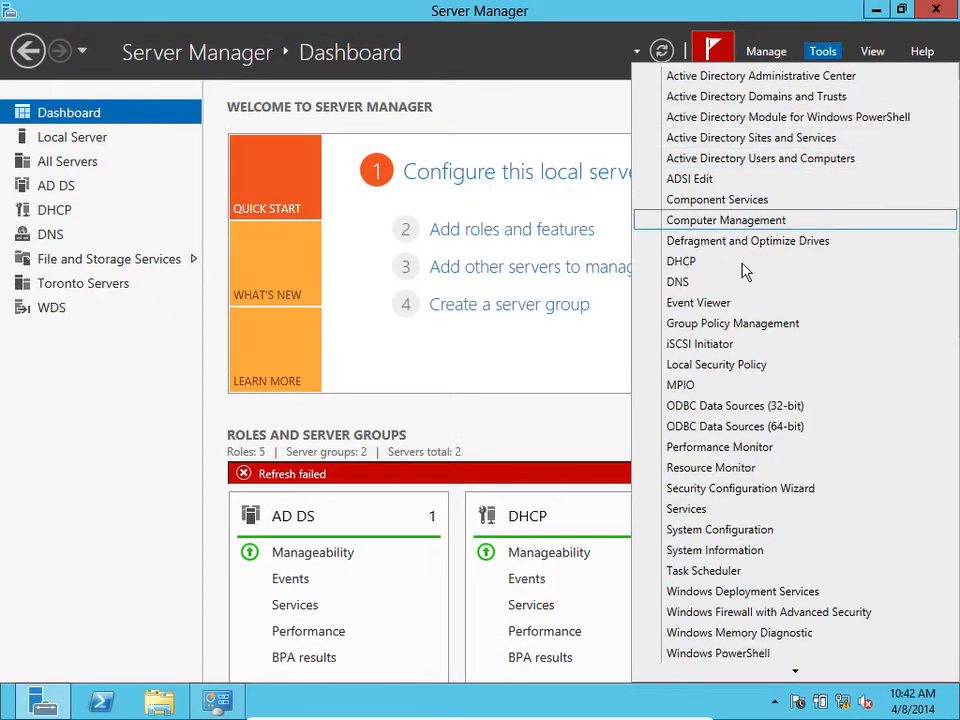
pyautogui.click(686, 385)
pyautogui.click(253, 364)
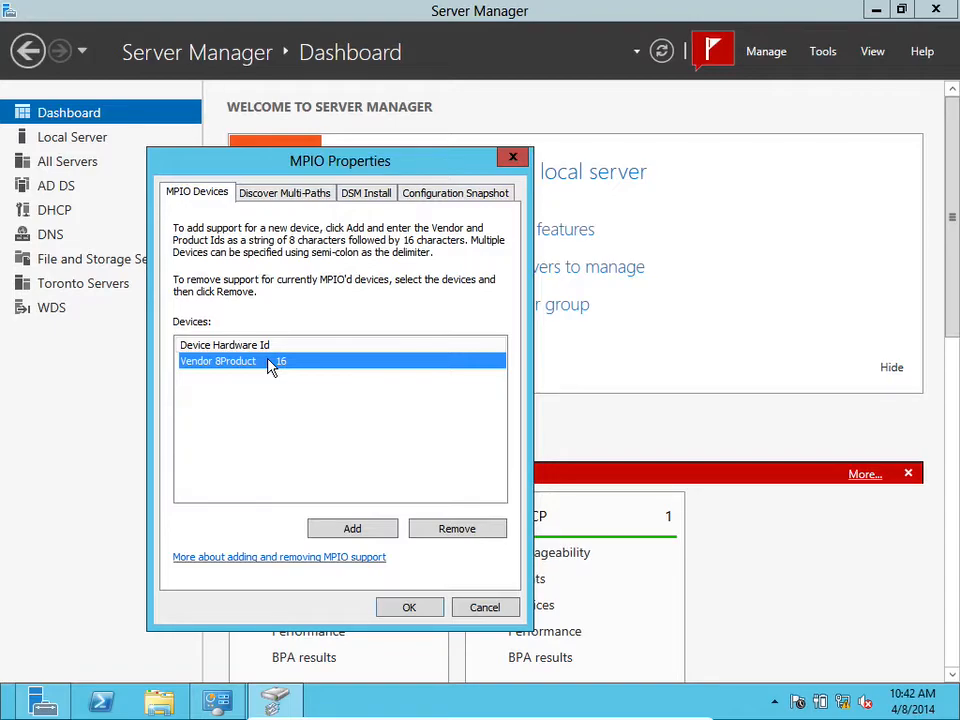
pyautogui.click(330, 530)
pyautogui.click(218, 295)
pyautogui.click(405, 371)
pyautogui.click(575, 420)
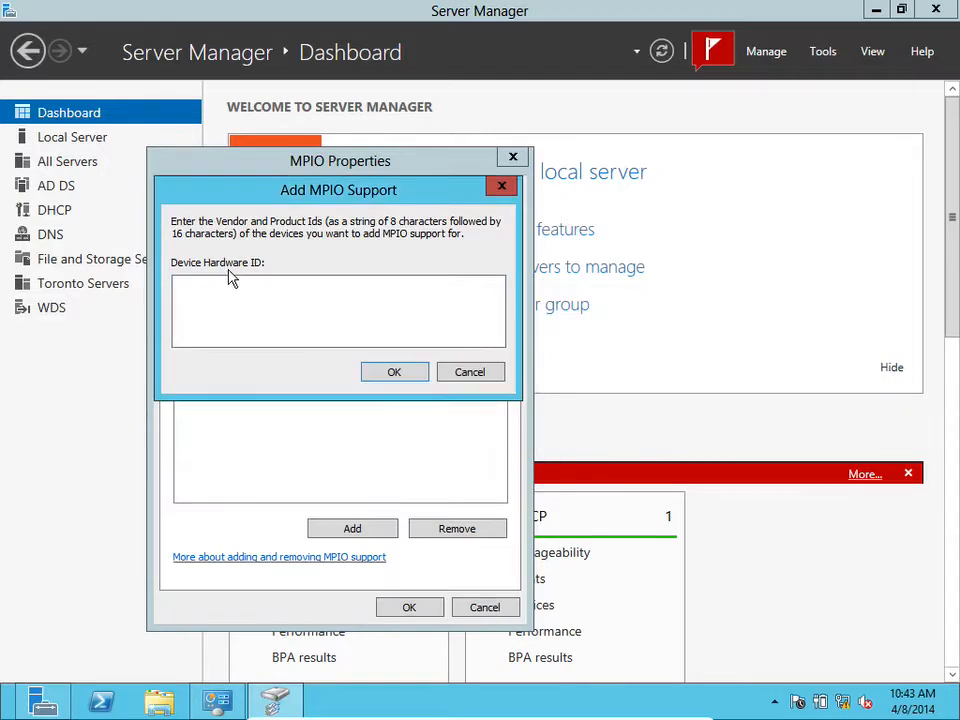
pyautogui.click(469, 372)
pyautogui.click(279, 364)
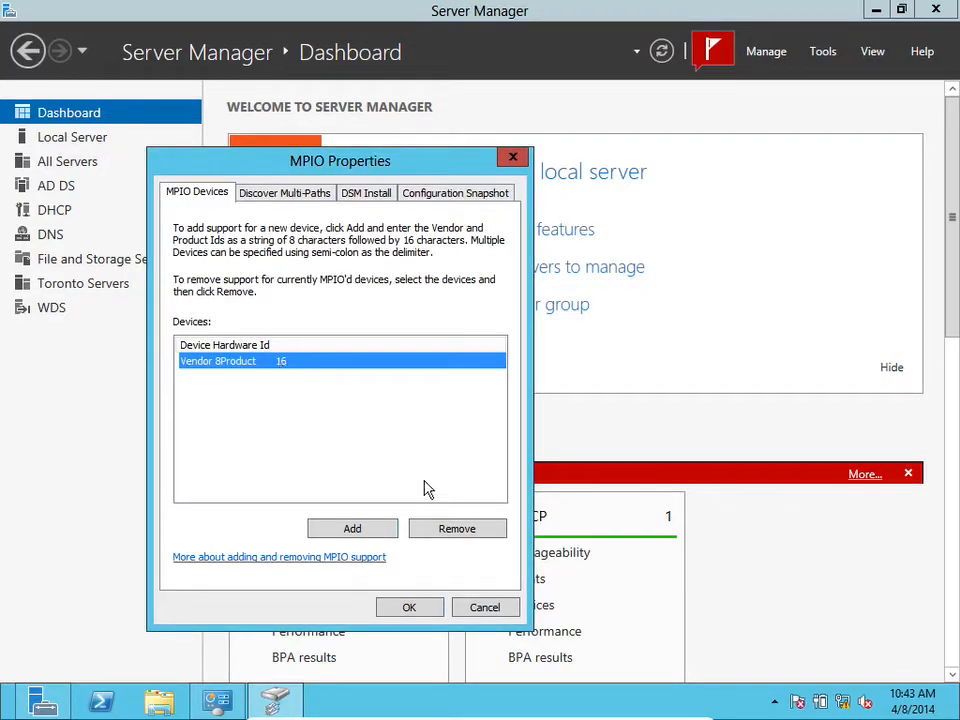
pyautogui.click(356, 526)
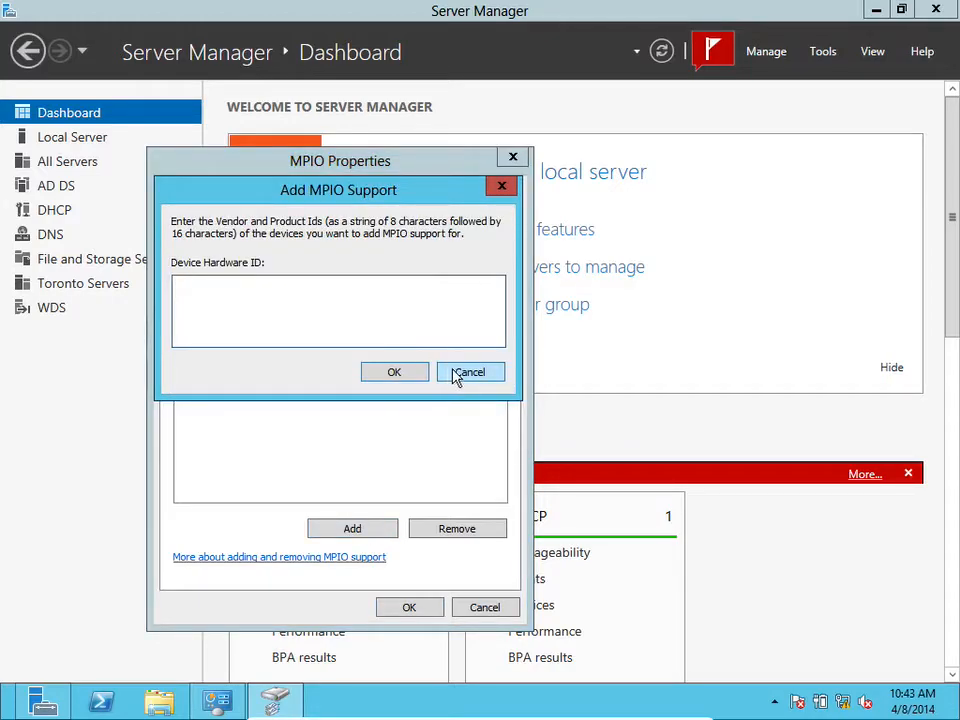
pyautogui.click(391, 371)
pyautogui.click(577, 423)
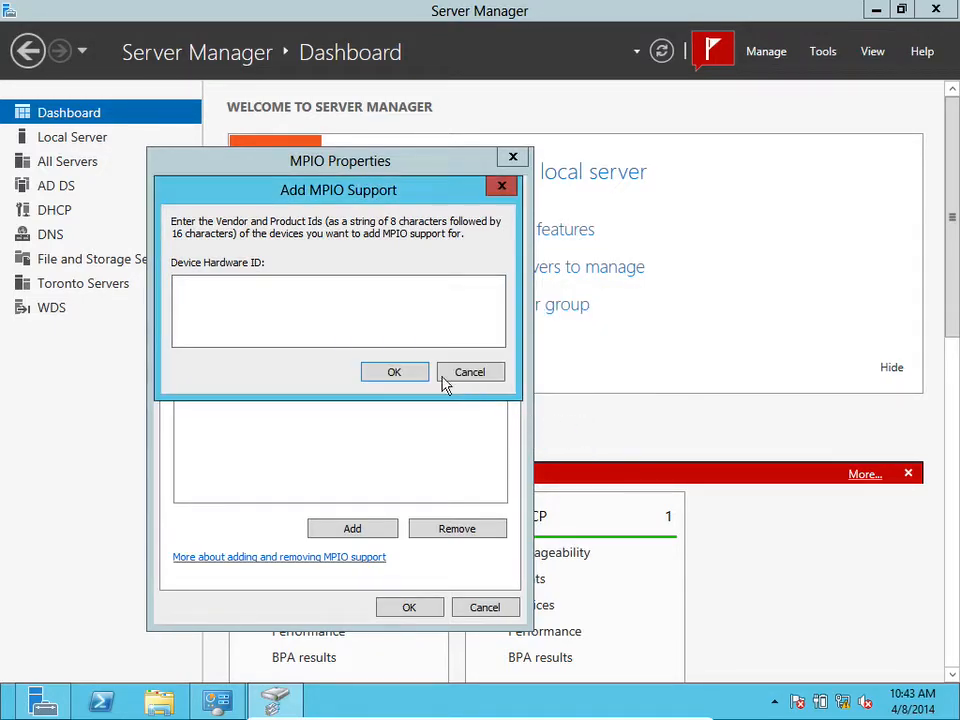
pyautogui.click(452, 371)
pyautogui.click(398, 609)
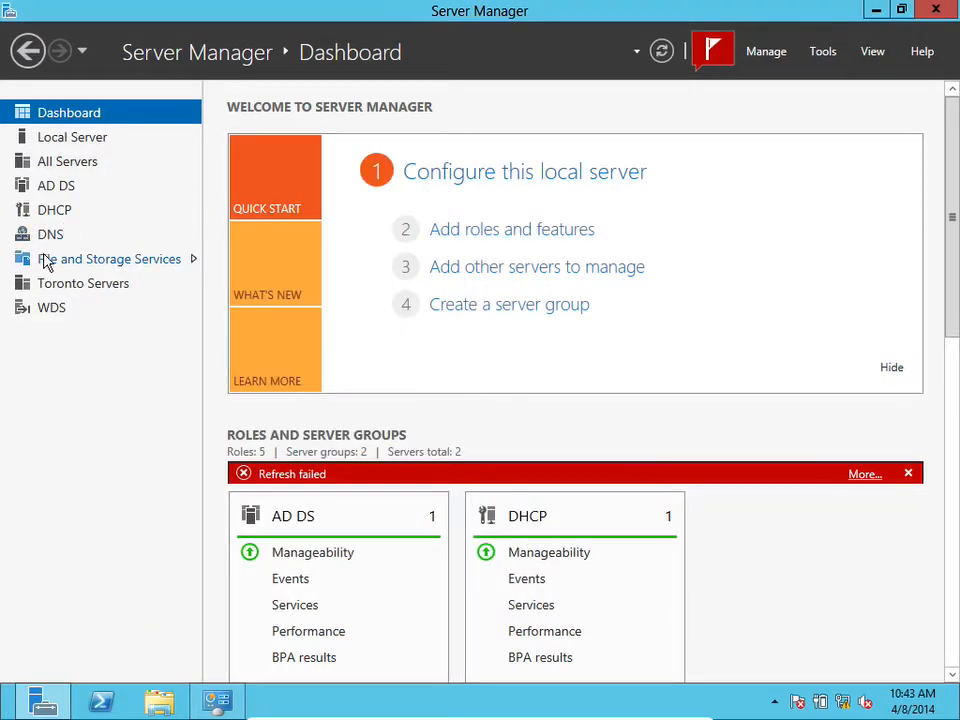
# Open the iSCSI section of File and Storage Services and examine its virtual disks and targets
pyautogui.click(76, 259)
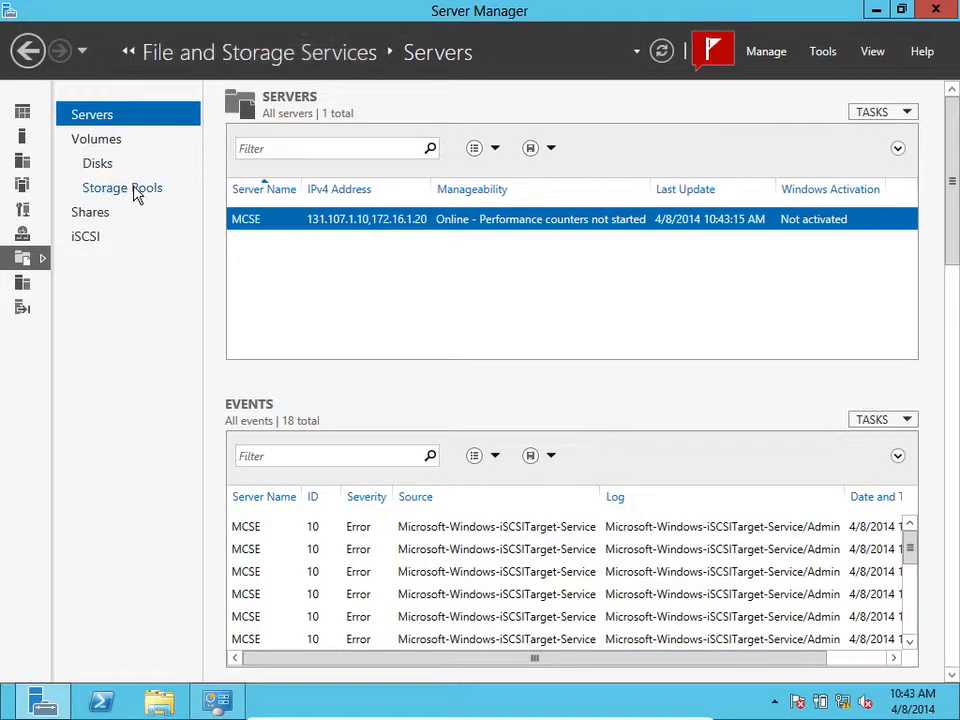
pyautogui.click(91, 240)
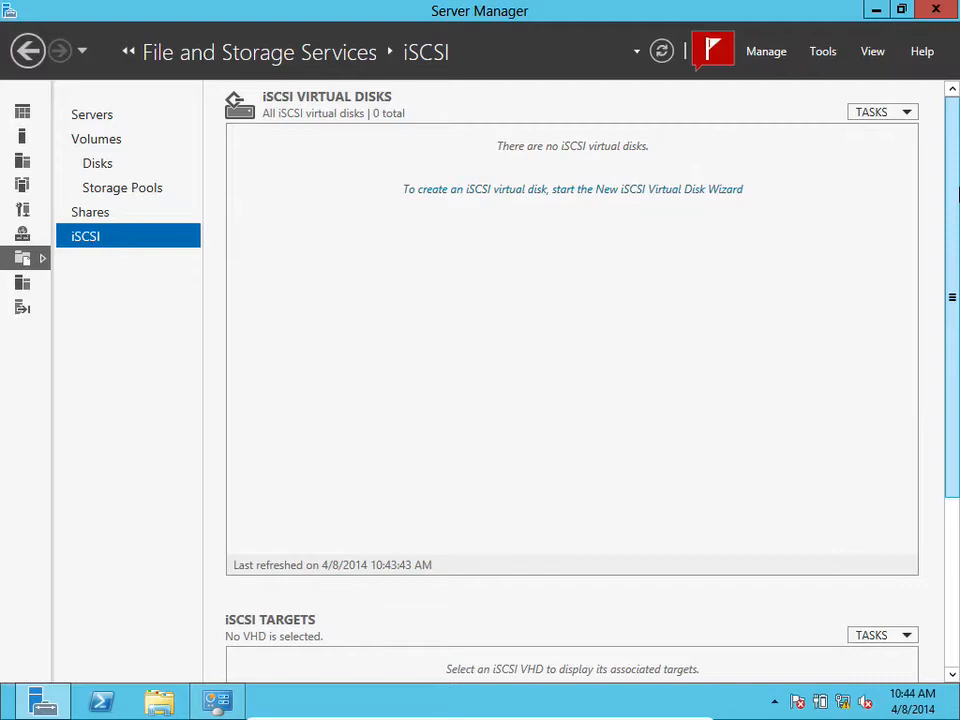
pyautogui.moveTo(949, 186); pyautogui.dragTo(952, 432)
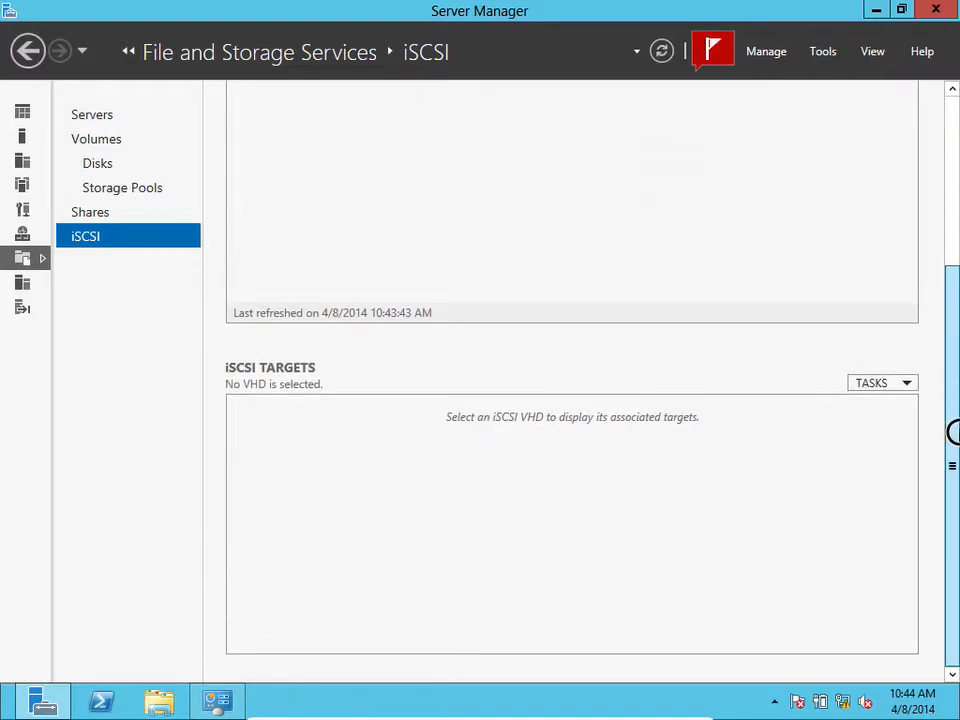
pyautogui.click(908, 384)
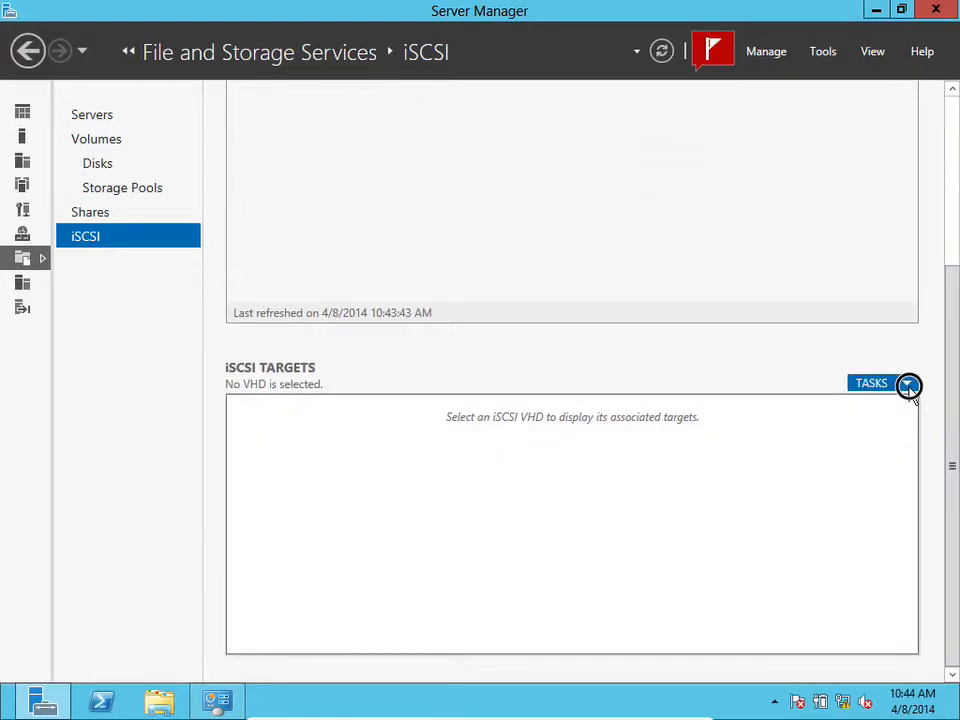
pyautogui.moveTo(953, 410); pyautogui.dragTo(952, 170)
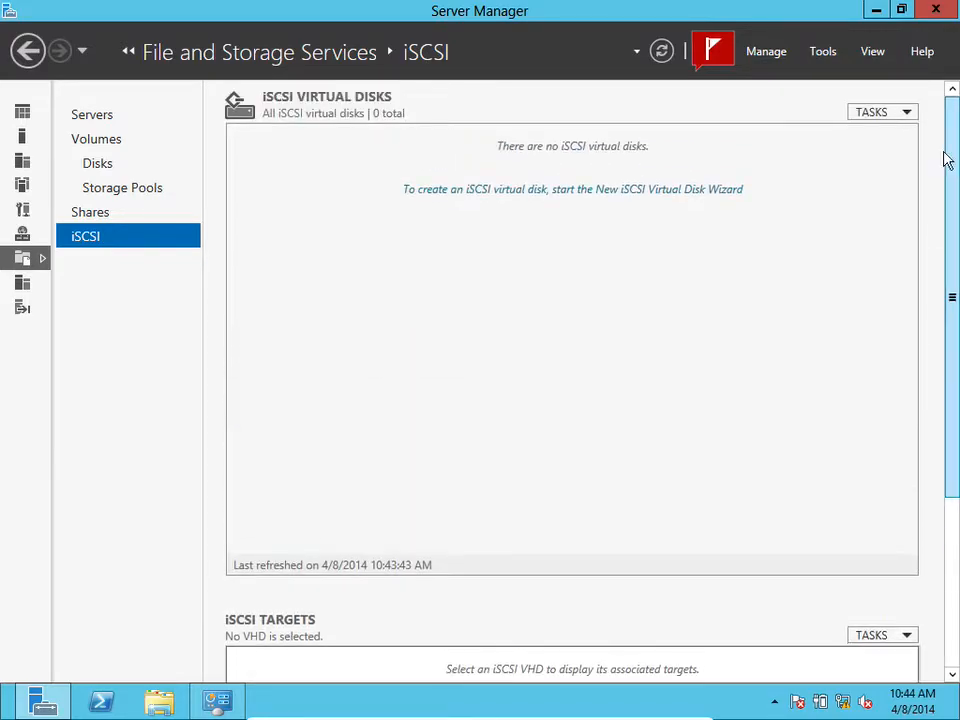
pyautogui.click(911, 113)
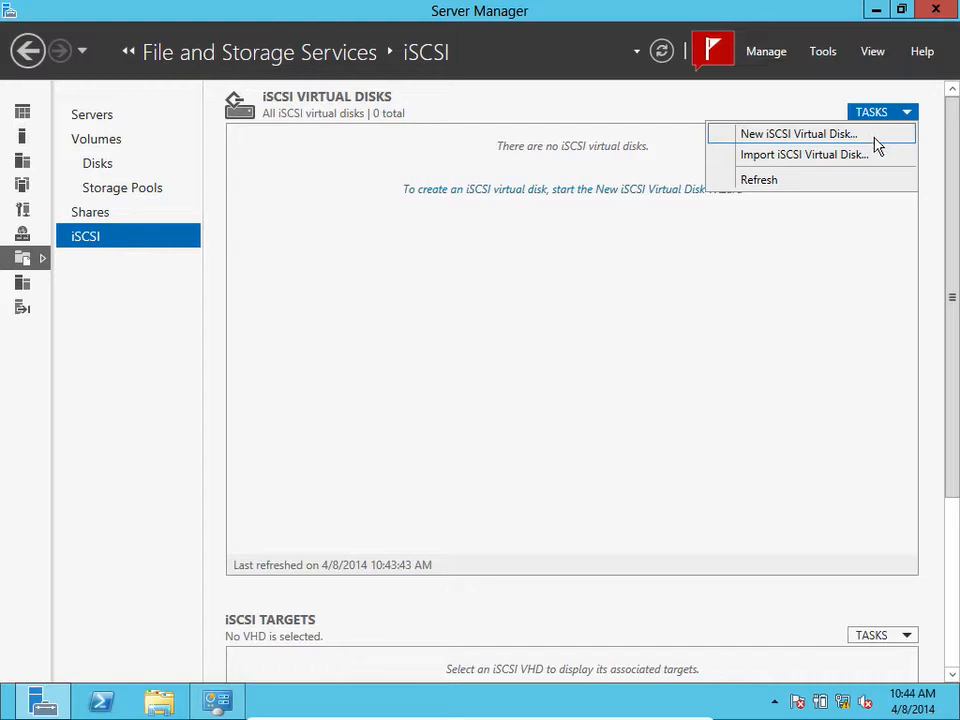
pyautogui.click(876, 140)
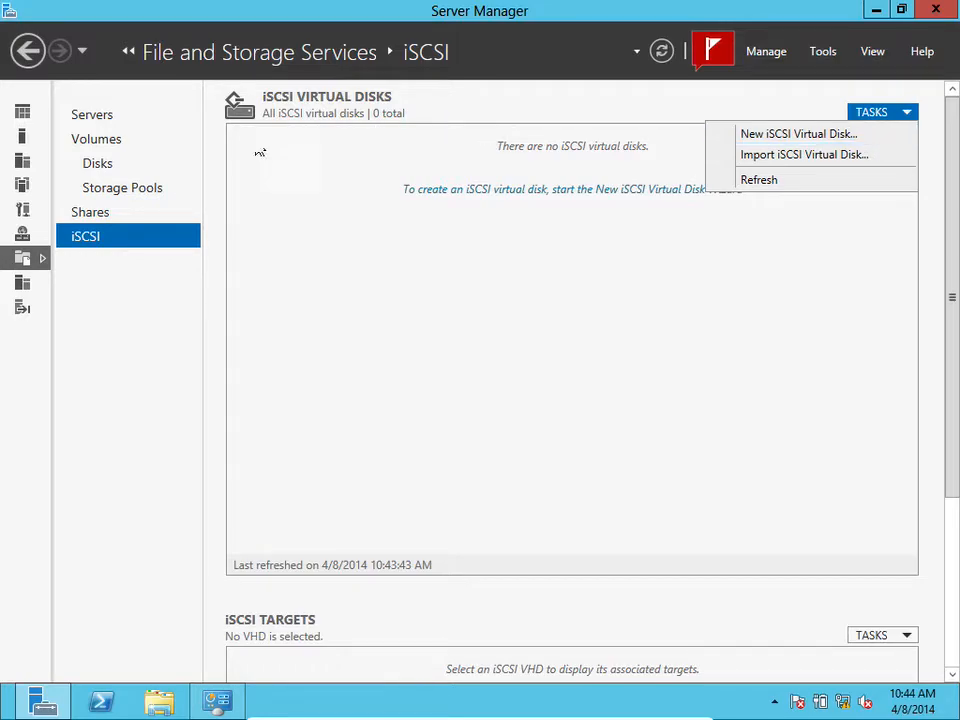
# Open Storage Pools and examine the existing pools and their virtual and physical disks
pyautogui.click(127, 187)
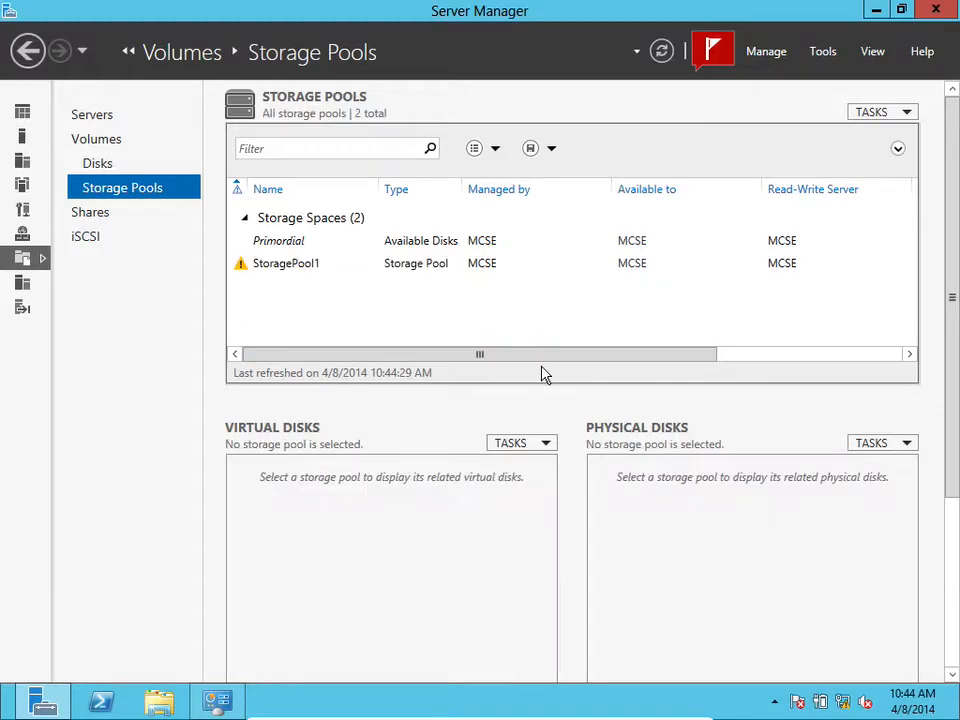
pyautogui.click(463, 264)
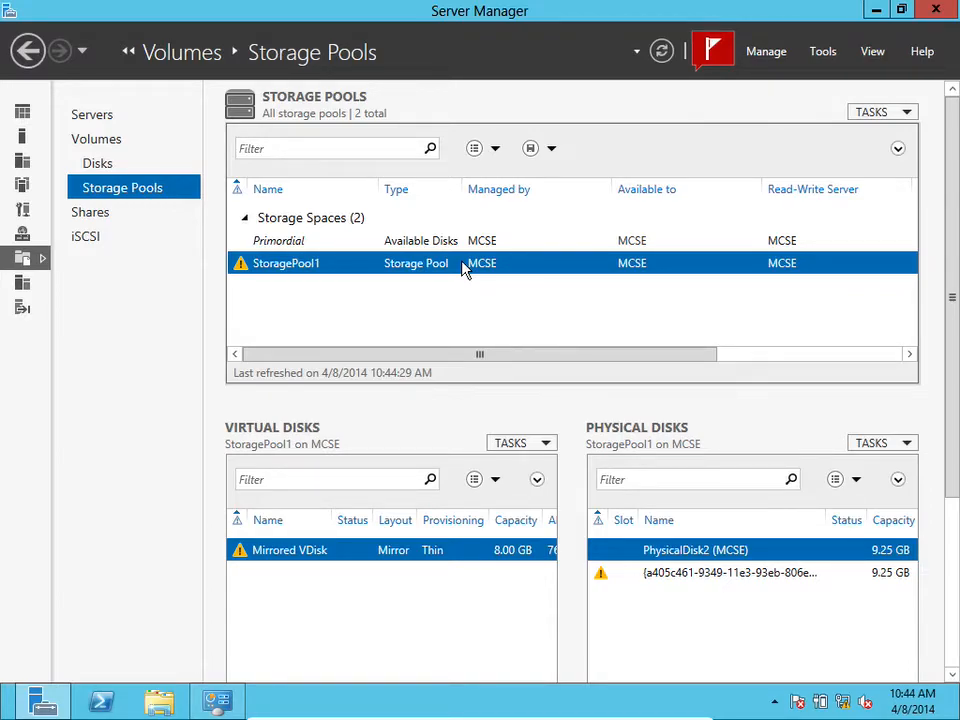
pyautogui.click(446, 242)
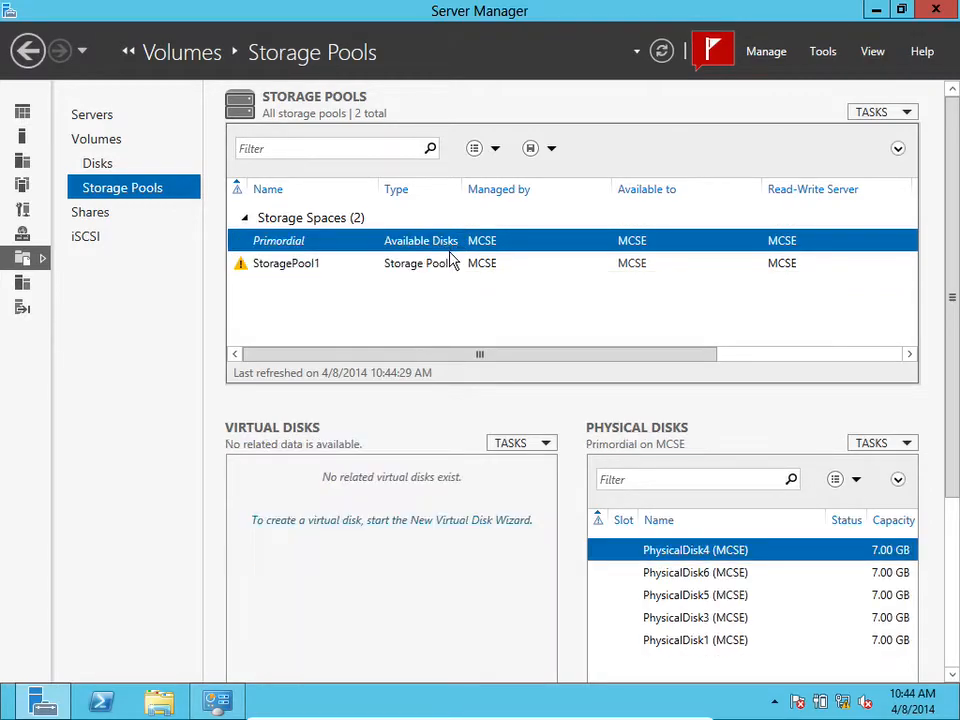
pyautogui.click(451, 262)
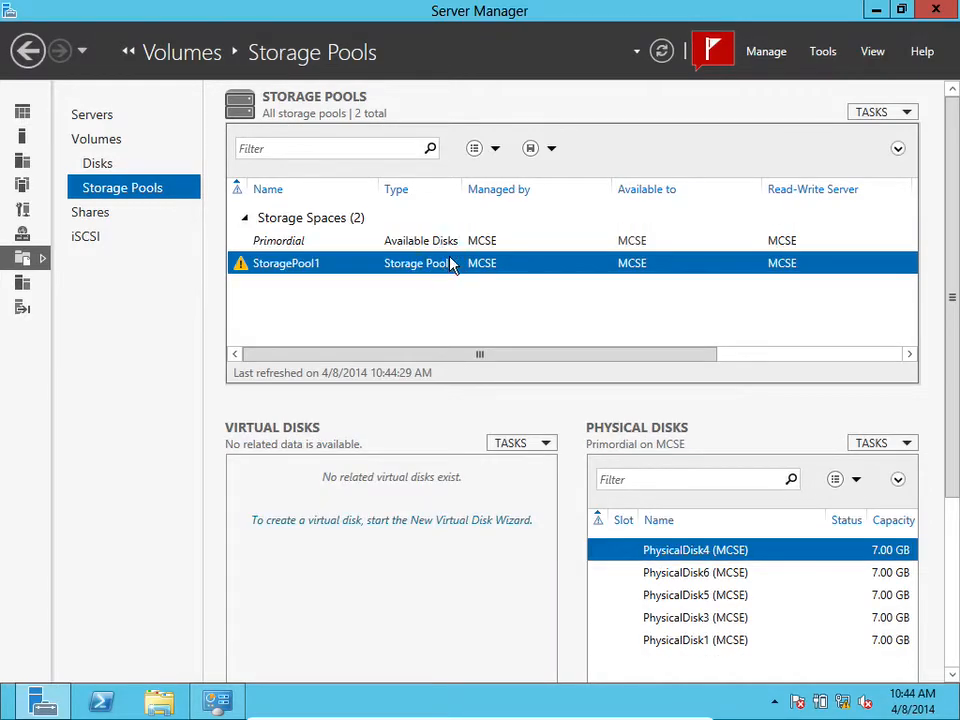
# Start the New Storage Pool wizard and name the pool iSCSIPool on the primordial disk group
pyautogui.click(914, 114)
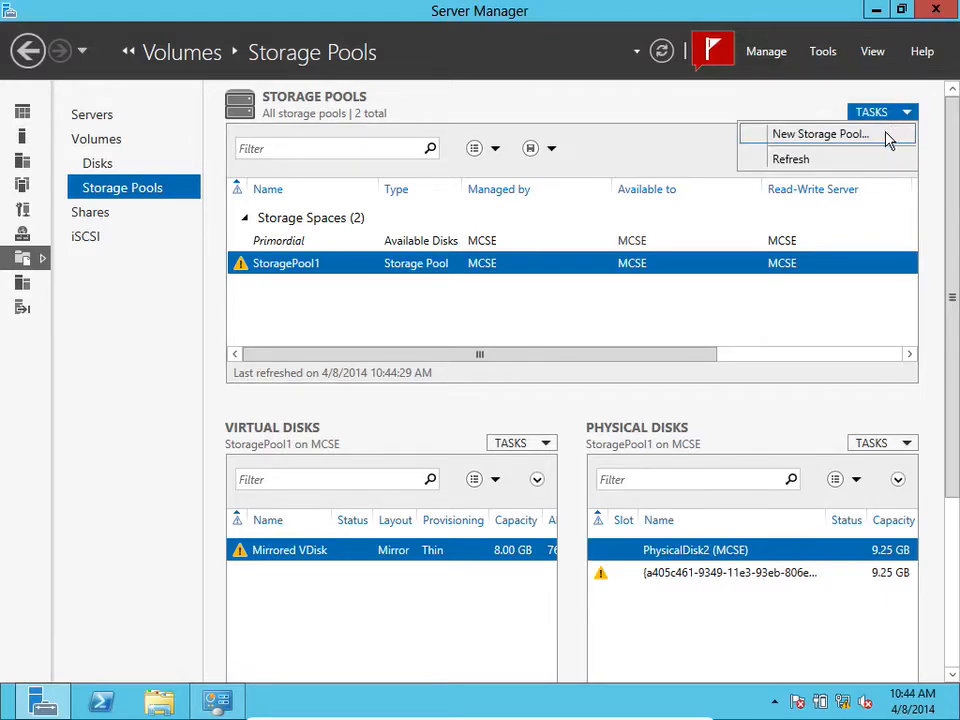
pyautogui.click(887, 134)
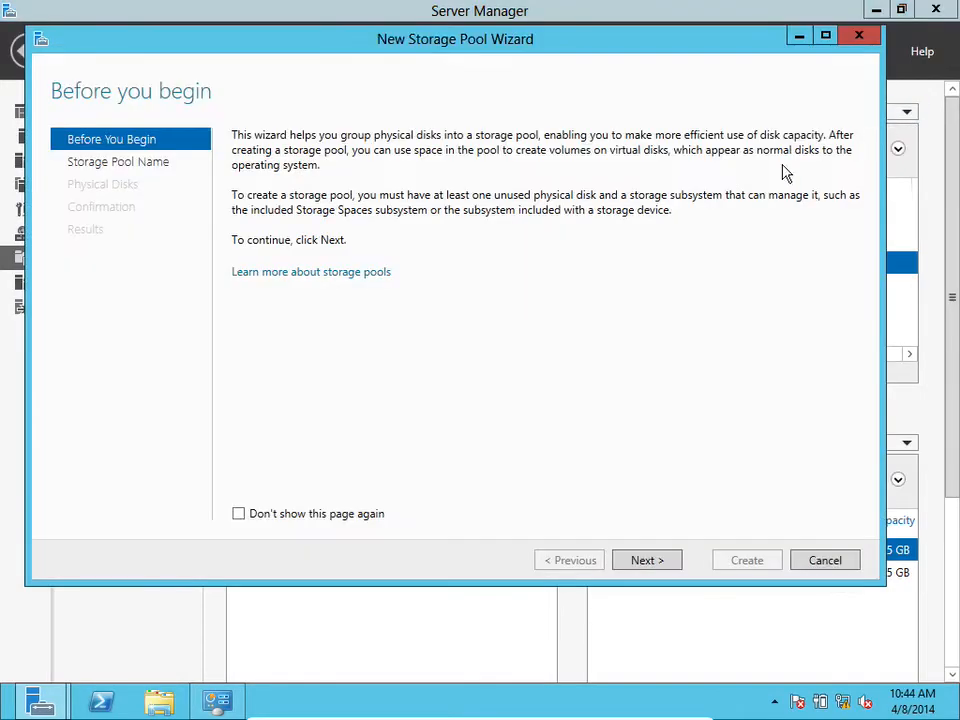
pyautogui.click(645, 560)
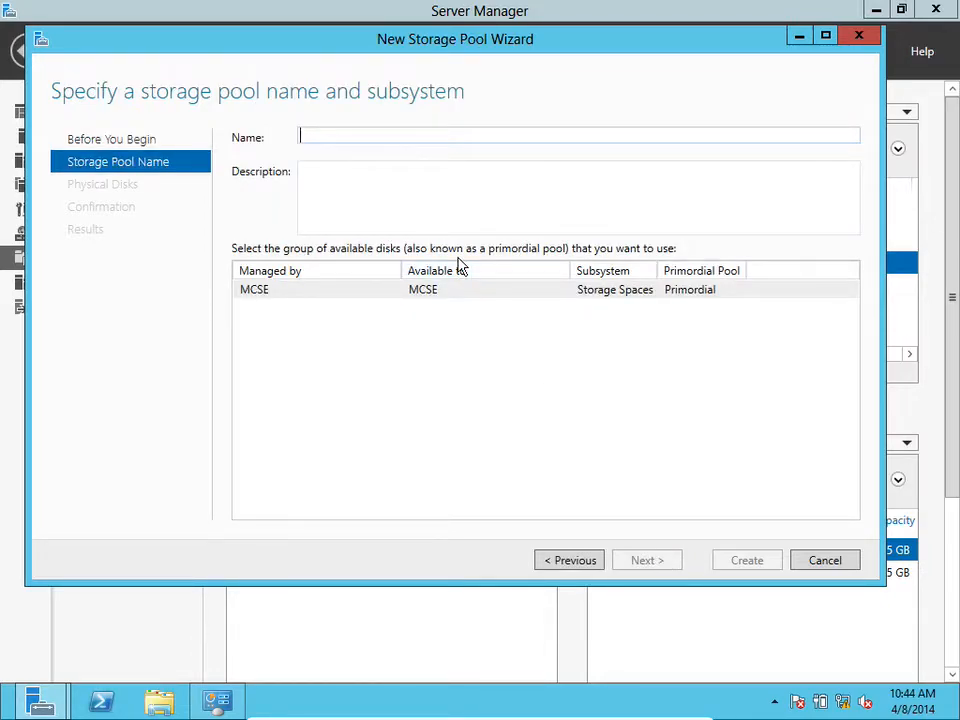
pyautogui.write('iSCSIPool')
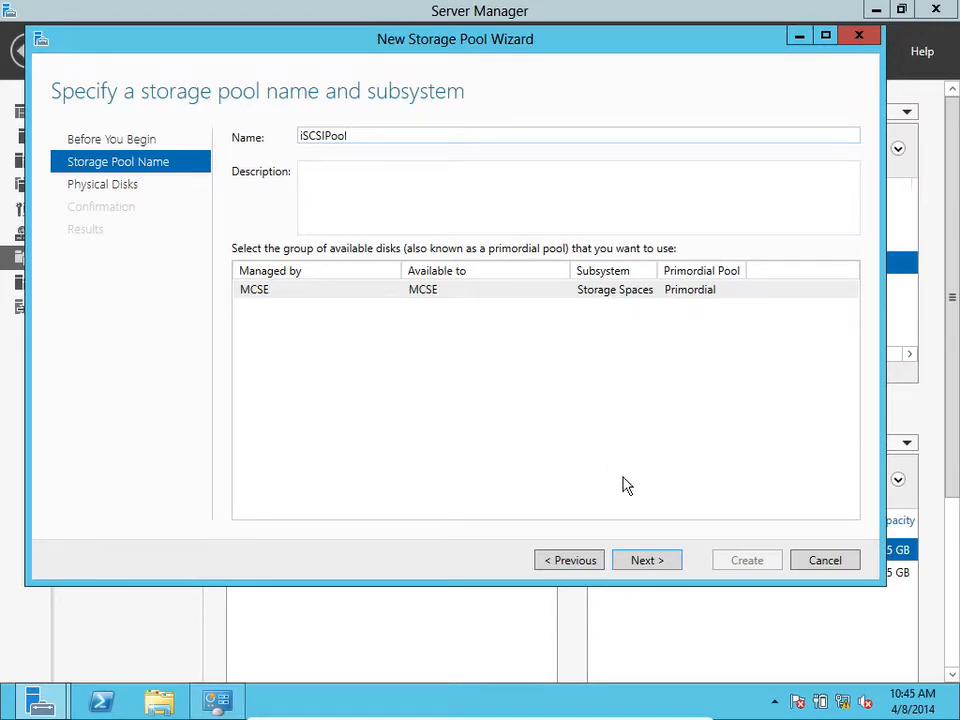
pyautogui.click(642, 560)
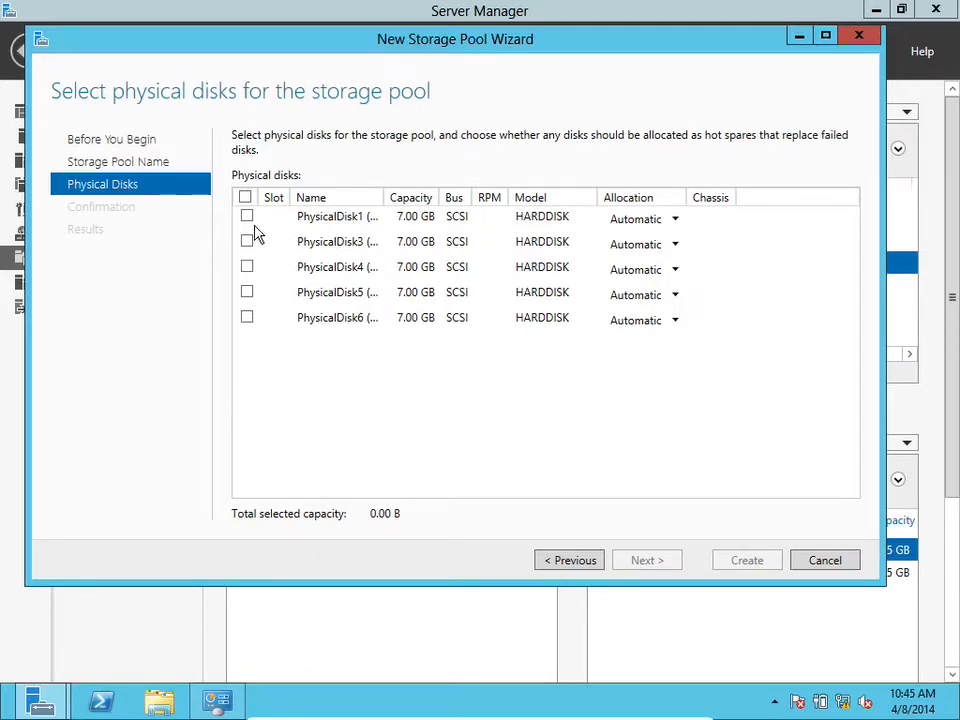
# Add all five available physical disks to the pool, create it, and close the wizard
pyautogui.moveTo(385, 188); pyautogui.dragTo(440, 189)
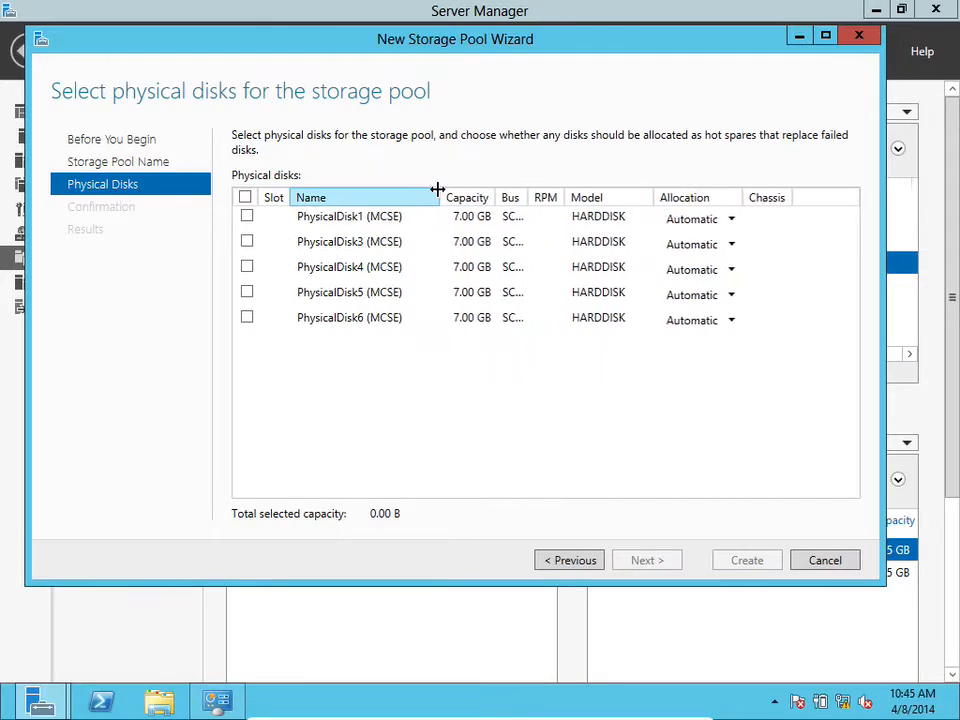
pyautogui.click(247, 217)
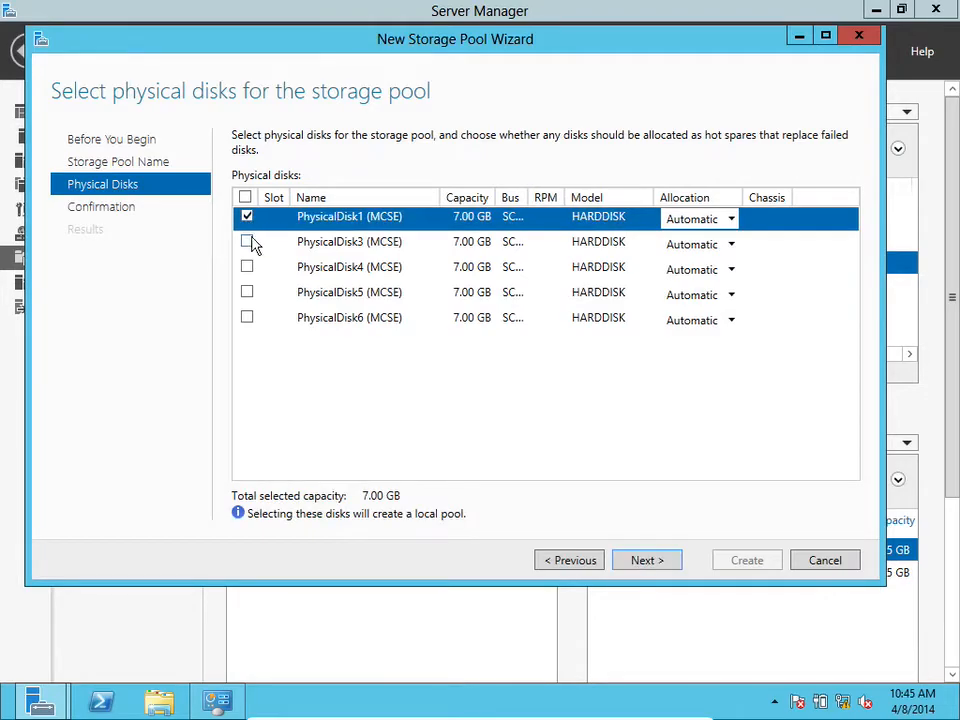
pyautogui.click(248, 242)
pyautogui.click(248, 267)
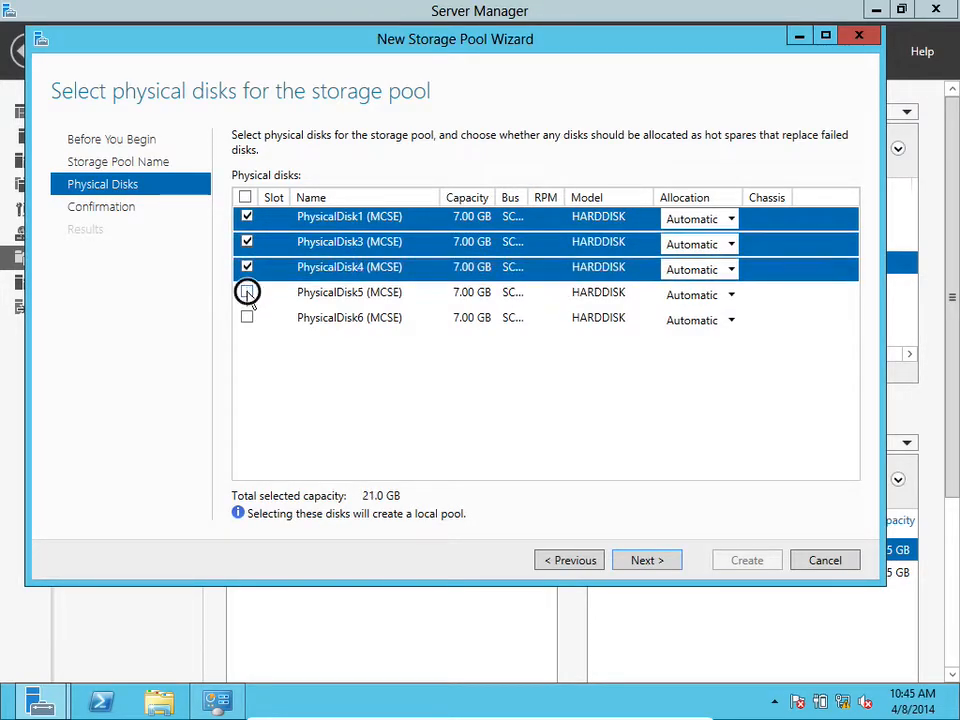
pyautogui.click(247, 292)
pyautogui.click(247, 318)
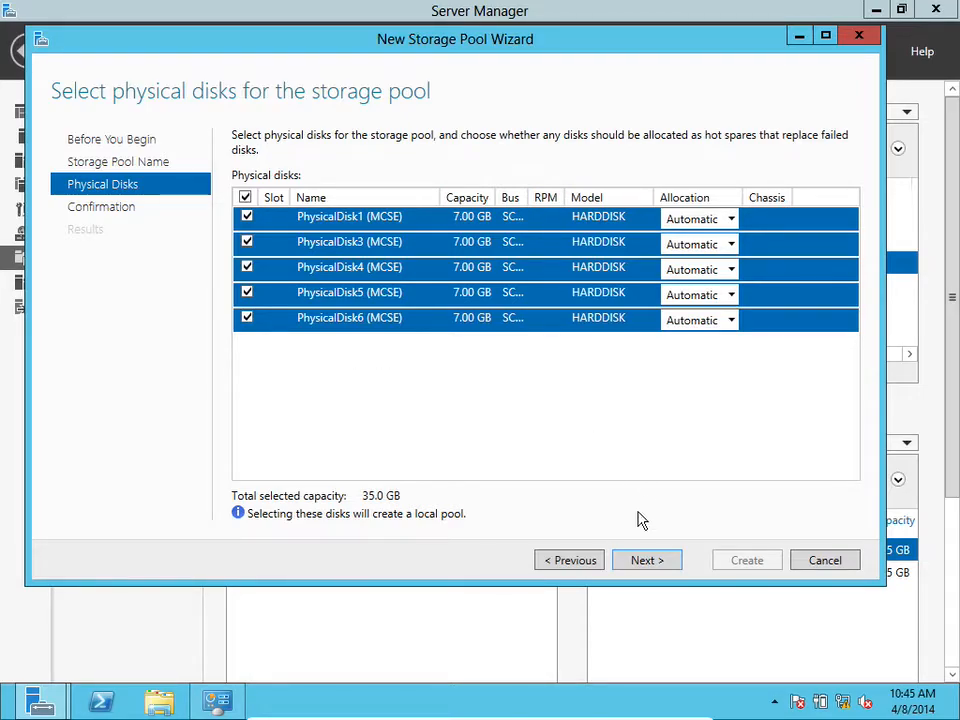
pyautogui.click(644, 563)
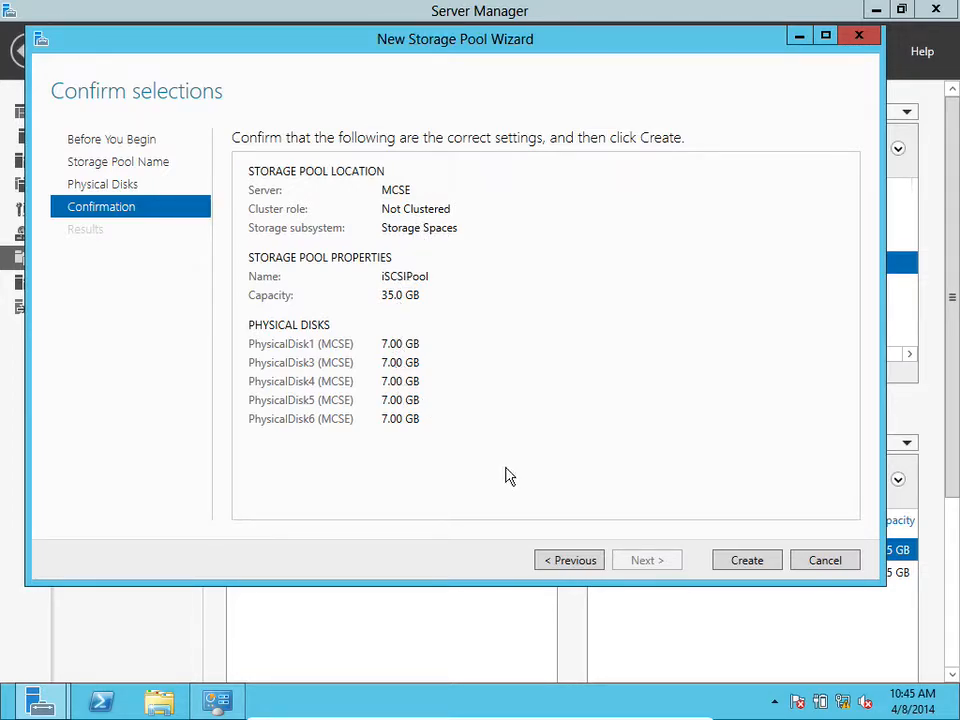
pyautogui.click(750, 564)
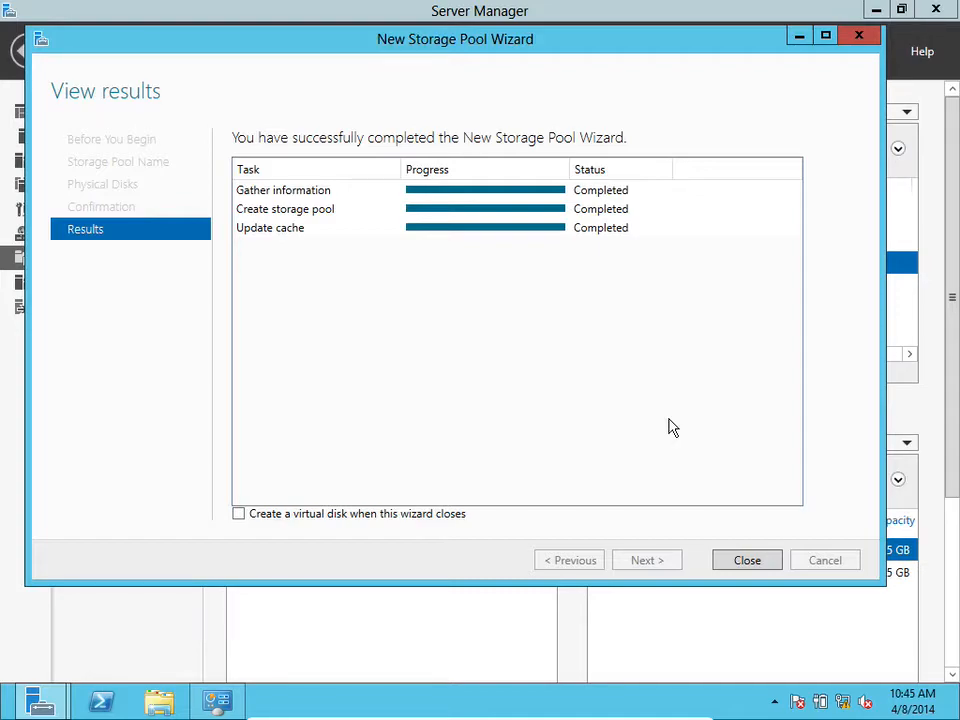
pyautogui.click(762, 563)
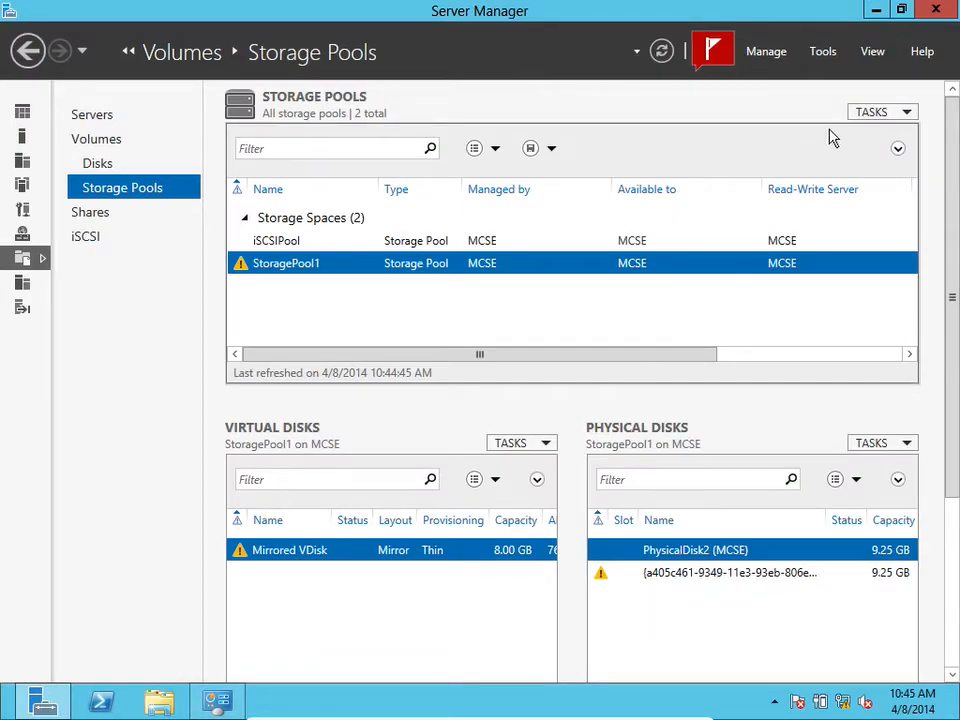
# Refresh the storage pools list and inspect the physical disks of iSCSIPool and StoragePool1
pyautogui.click(907, 112)
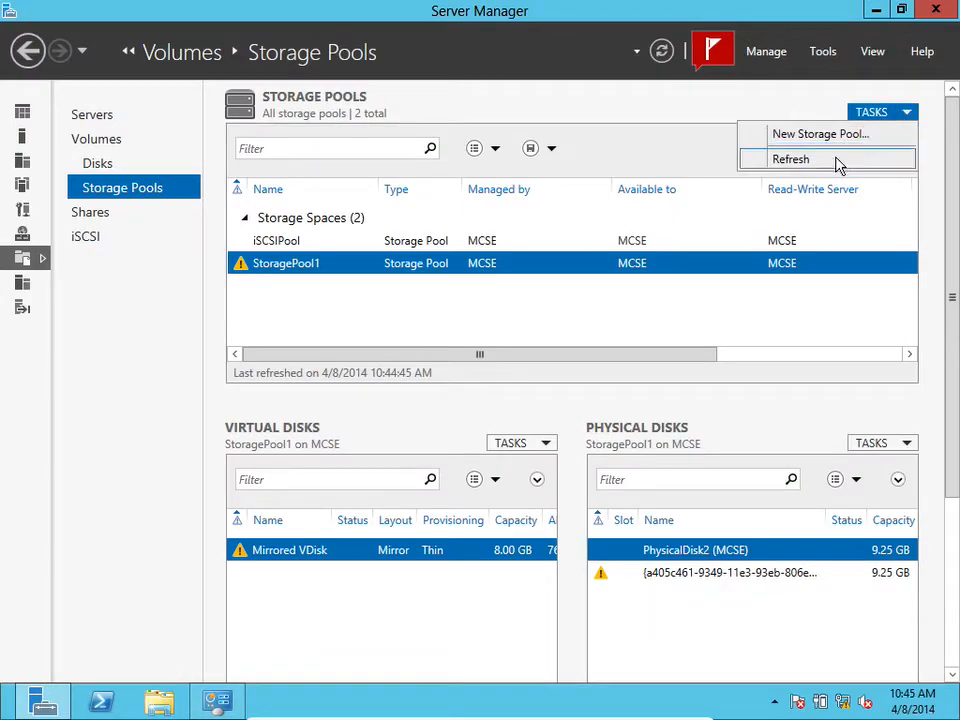
pyautogui.click(838, 162)
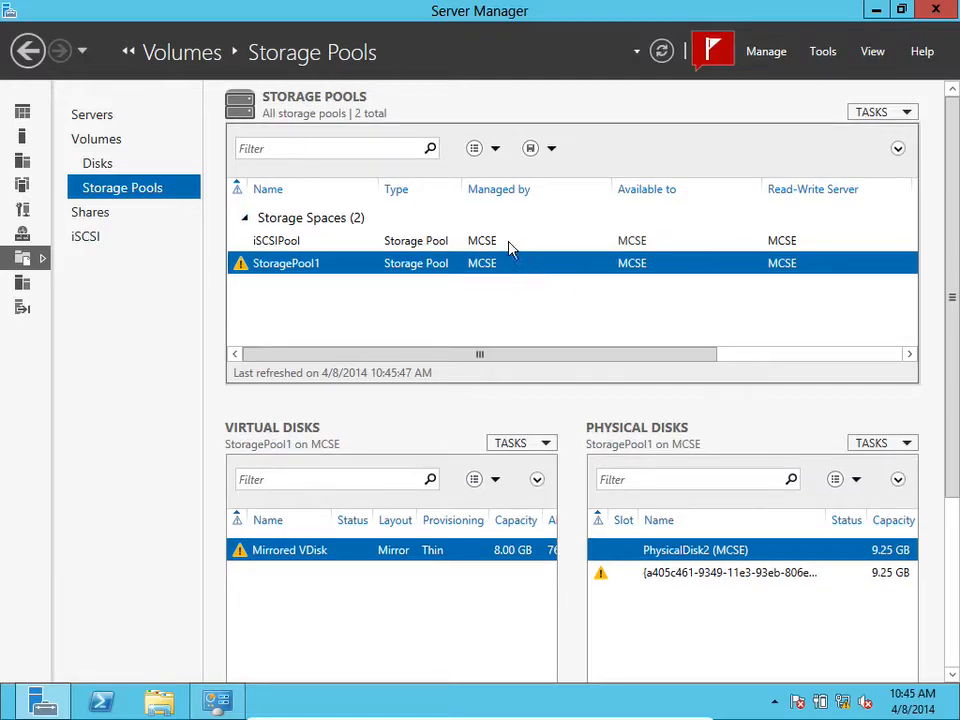
pyautogui.click(510, 248)
pyautogui.click(493, 262)
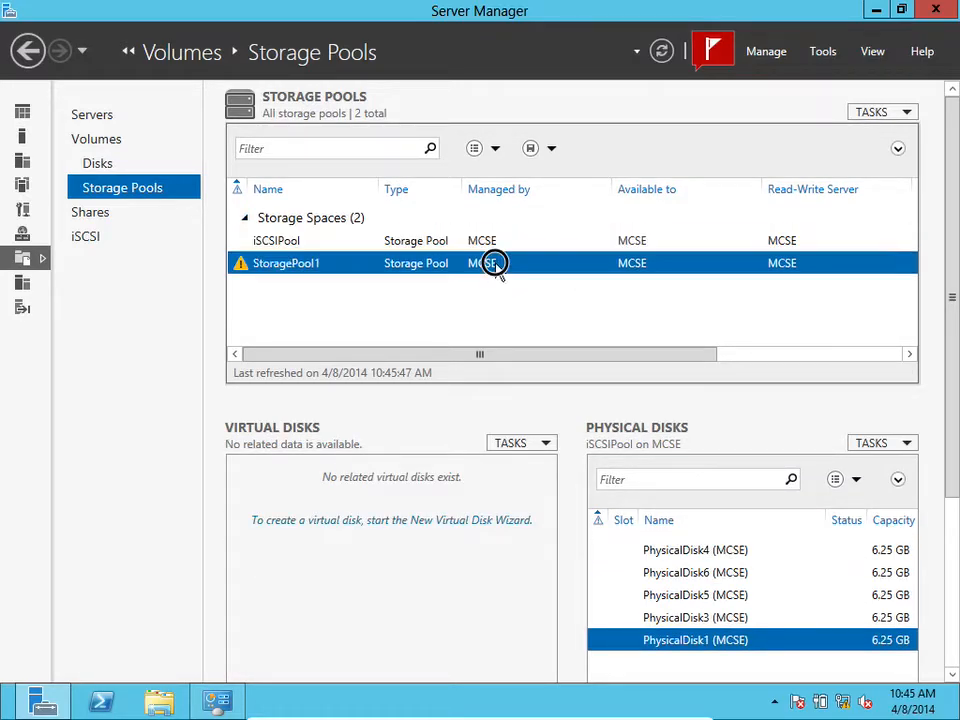
pyautogui.click(495, 243)
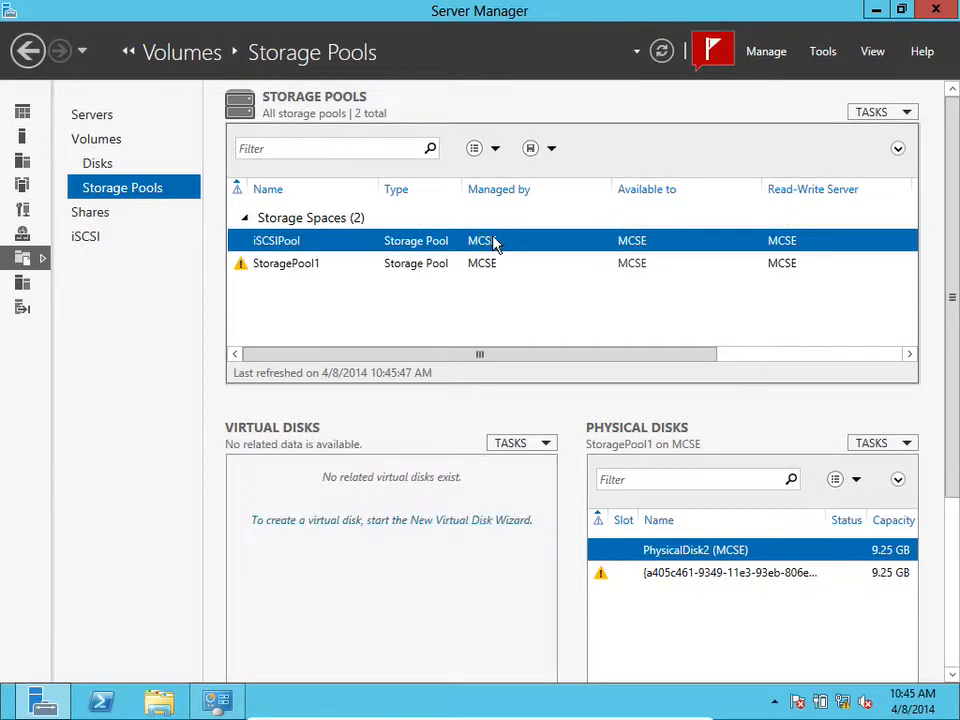
# Open the iSCSI page and start the New iSCSI Virtual Disk Wizard on server MCSE
pyautogui.click(97, 246)
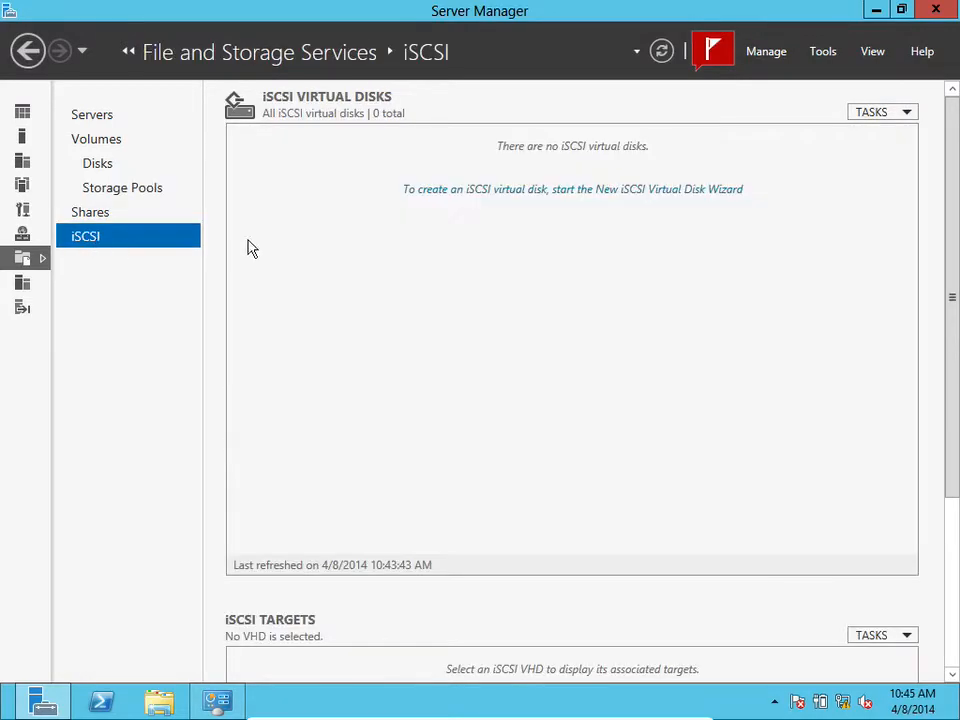
pyautogui.click(481, 190)
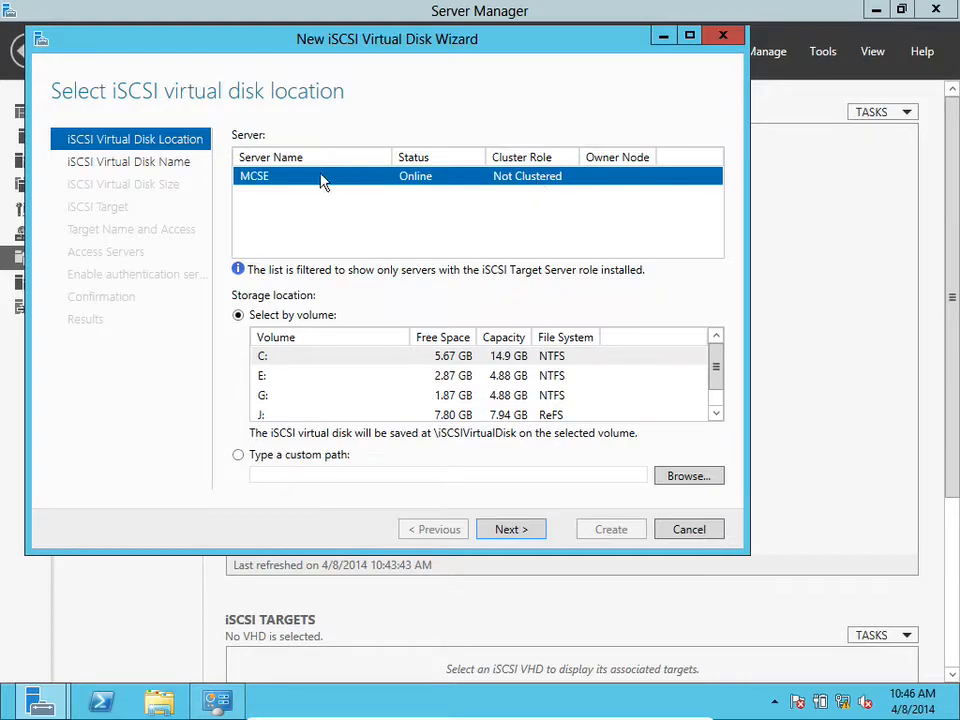
pyautogui.click(148, 171)
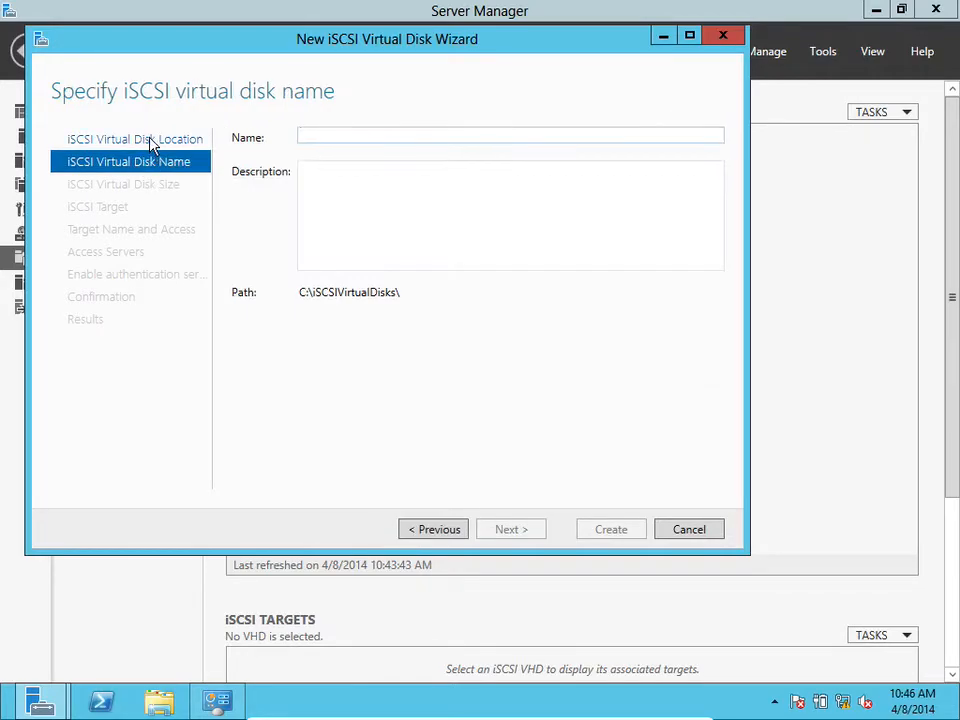
pyautogui.click(150, 142)
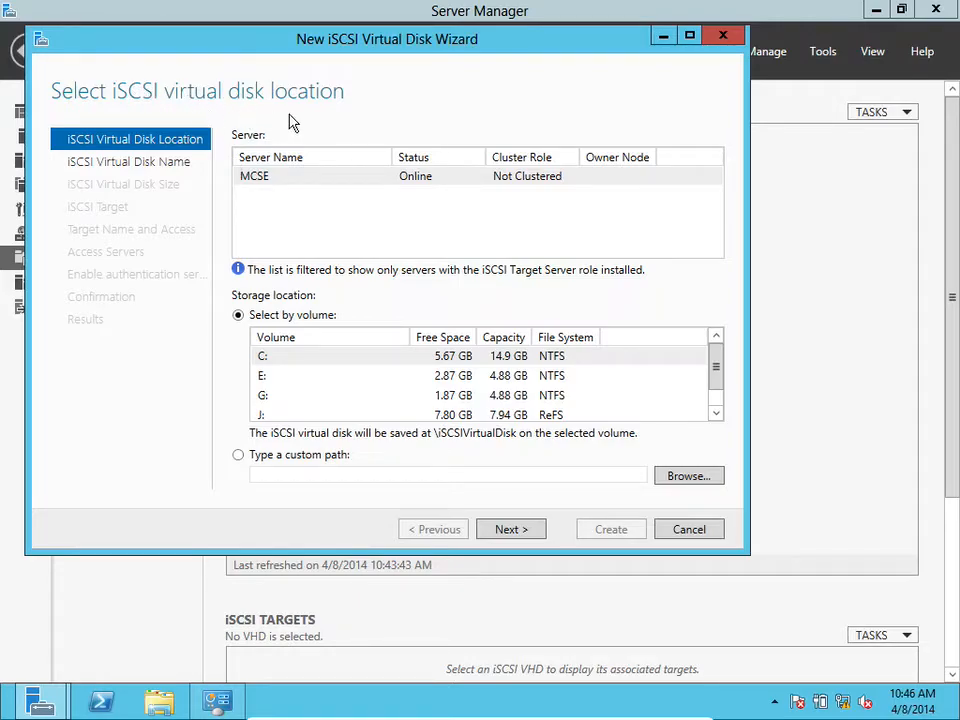
# Select volume J: as the iSCSI virtual disk storage location and continue
pyautogui.moveTo(714, 362); pyautogui.dragTo(713, 388)
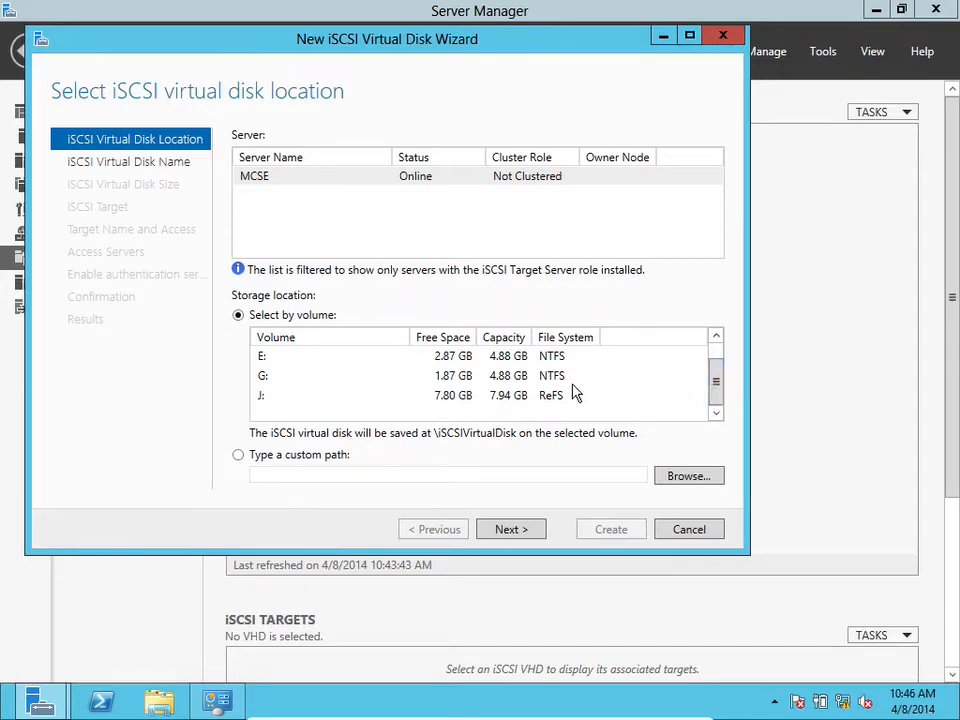
pyautogui.click(458, 398)
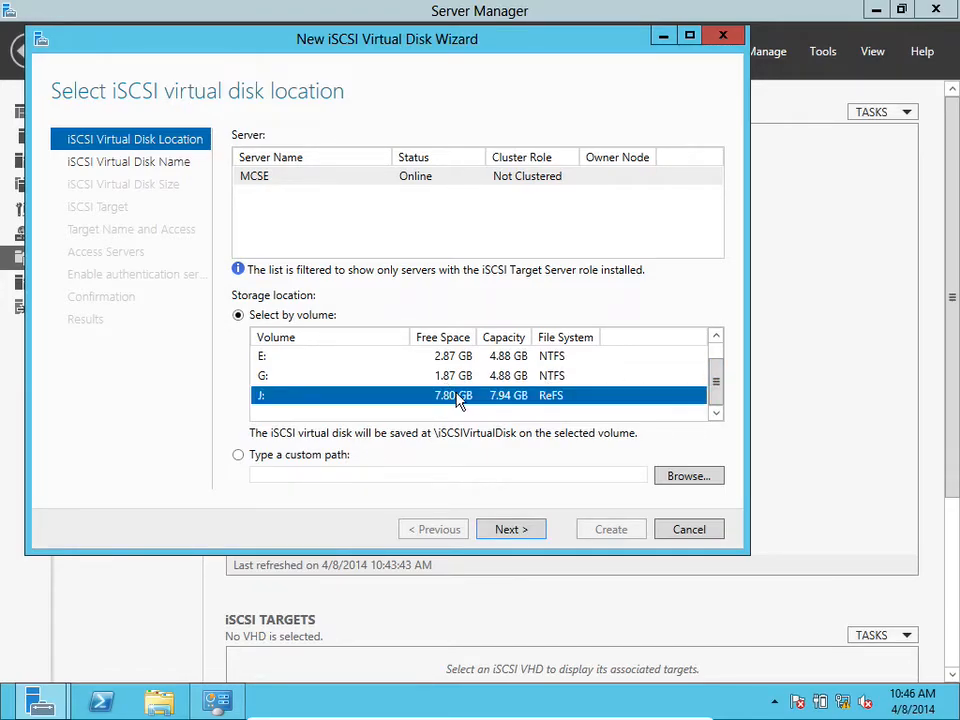
pyautogui.press('Up')
pyautogui.press('Up')
pyautogui.press('Up')
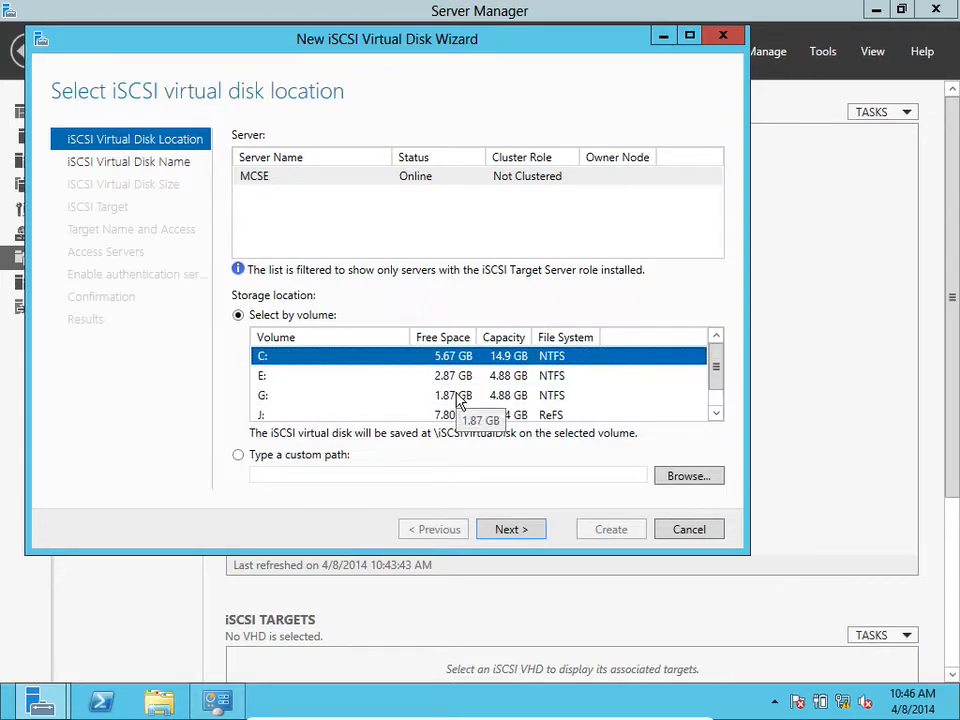
pyautogui.press('Down')
pyautogui.press('Down')
pyautogui.press('Down')
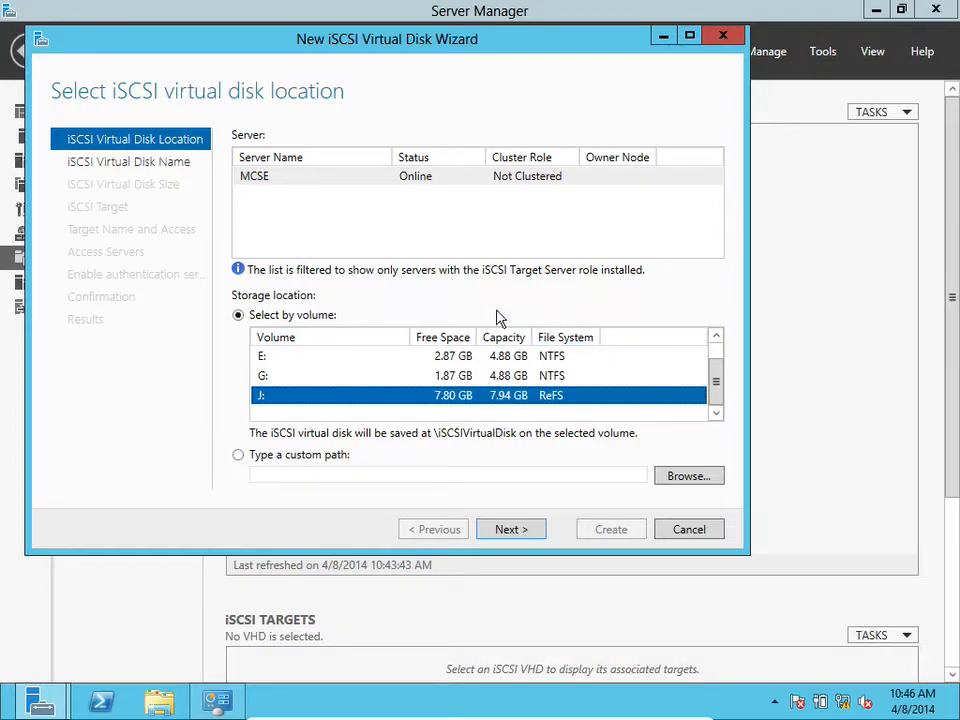
pyautogui.click(716, 385)
pyautogui.moveTo(716, 385); pyautogui.dragTo(714, 343)
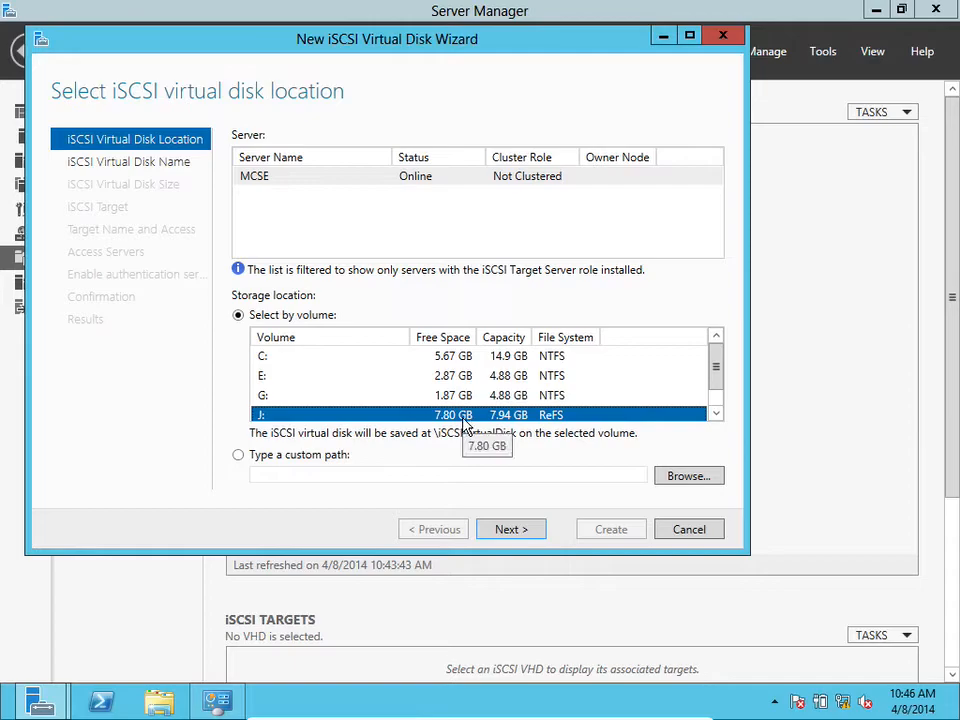
pyautogui.click(508, 532)
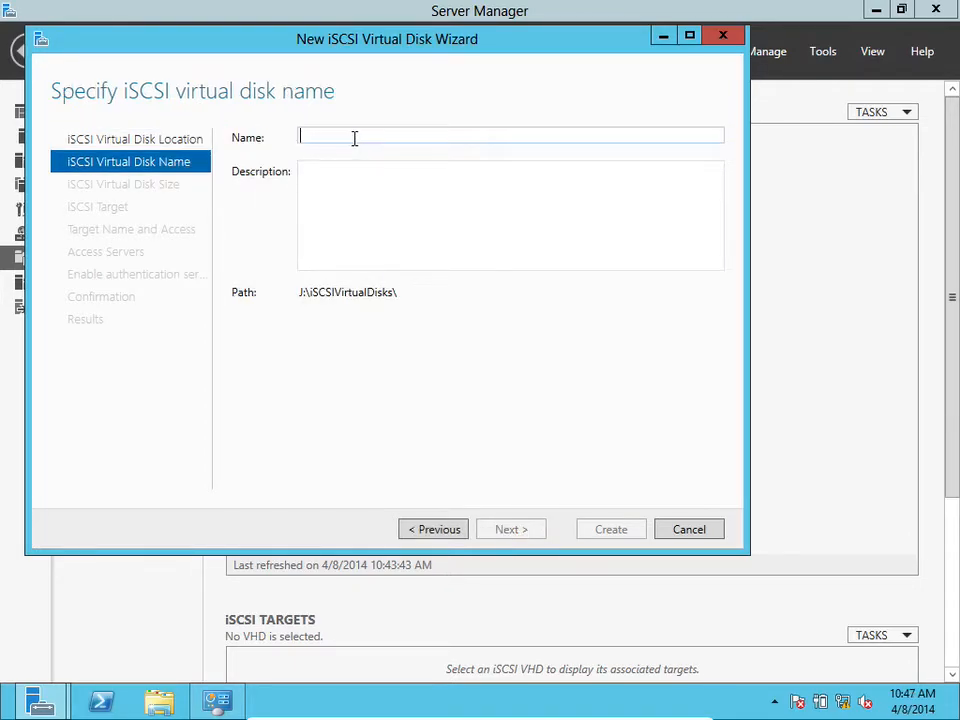
# Name the iSCSI virtual disk today and set its size to 5 GB
pyautogui.write('today')
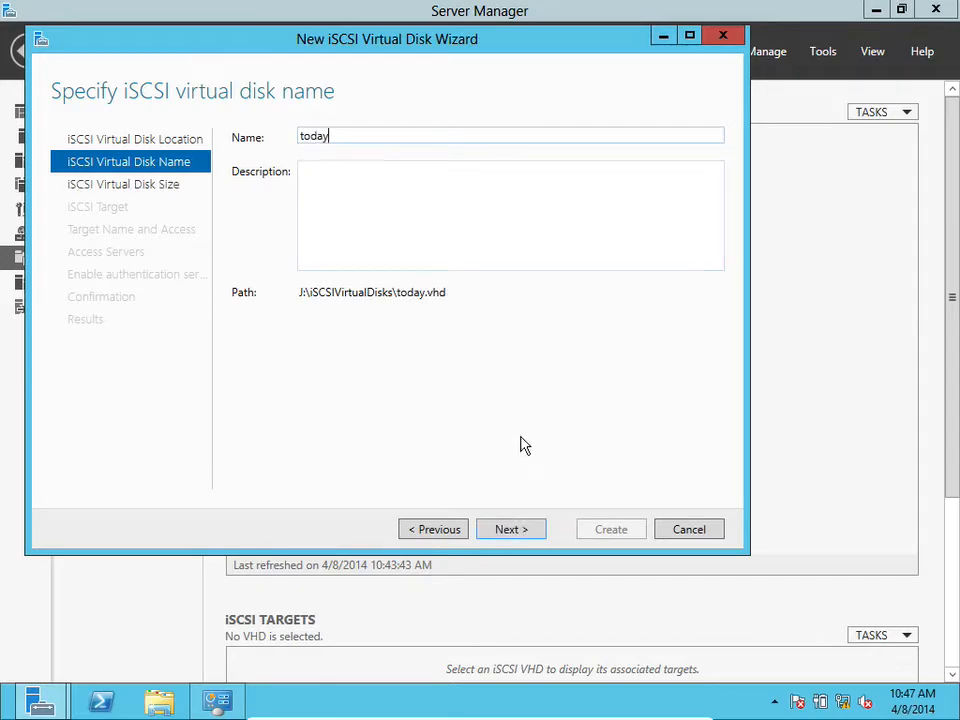
pyautogui.click(511, 529)
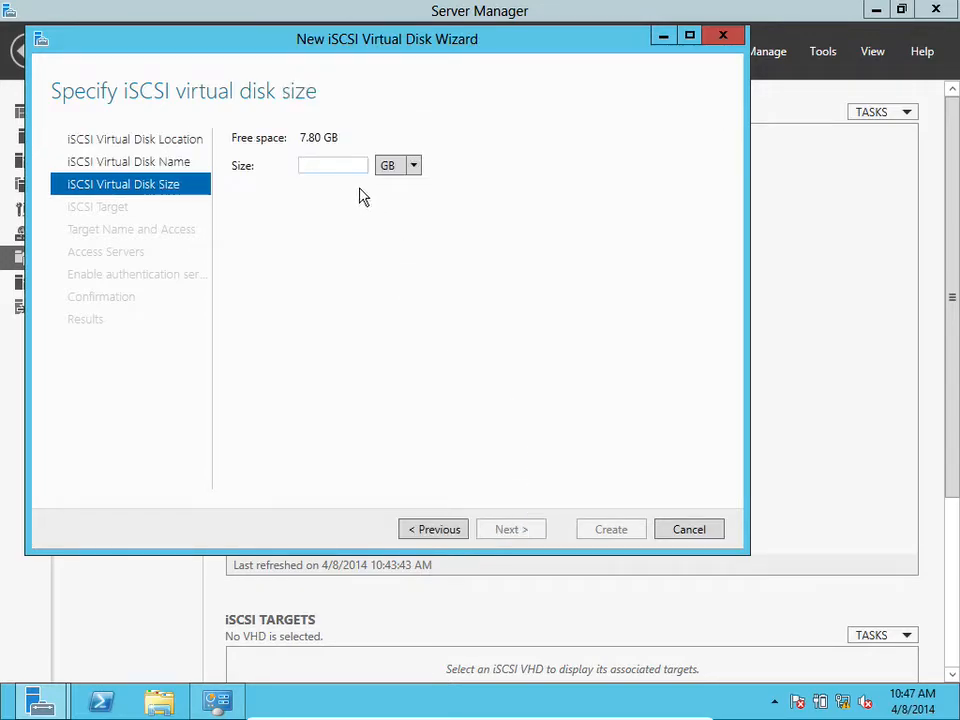
pyautogui.write('5')
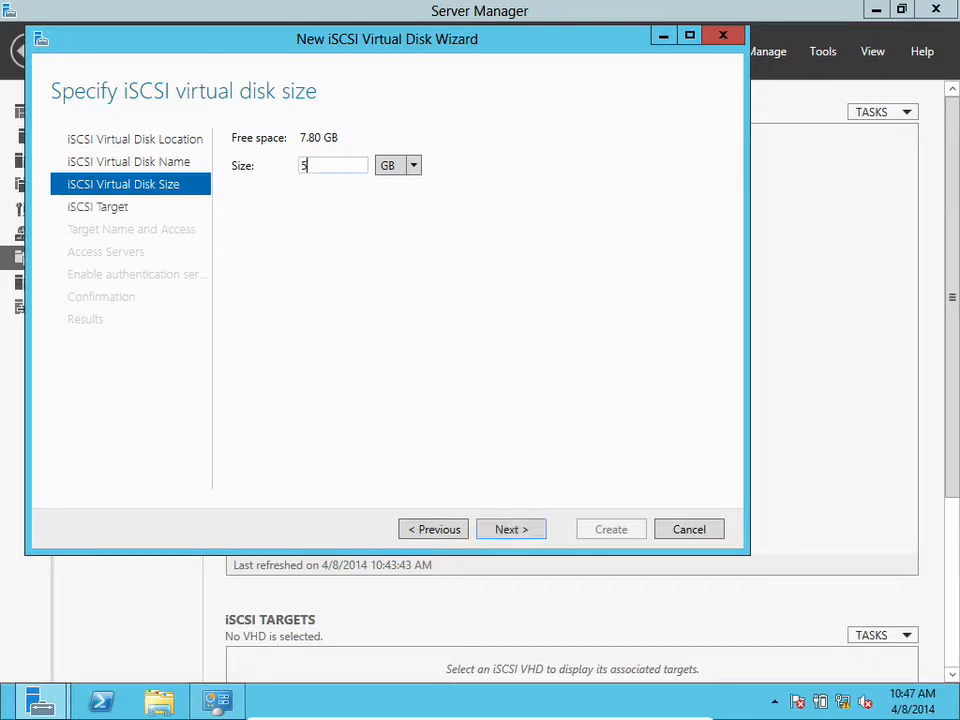
pyautogui.click(507, 531)
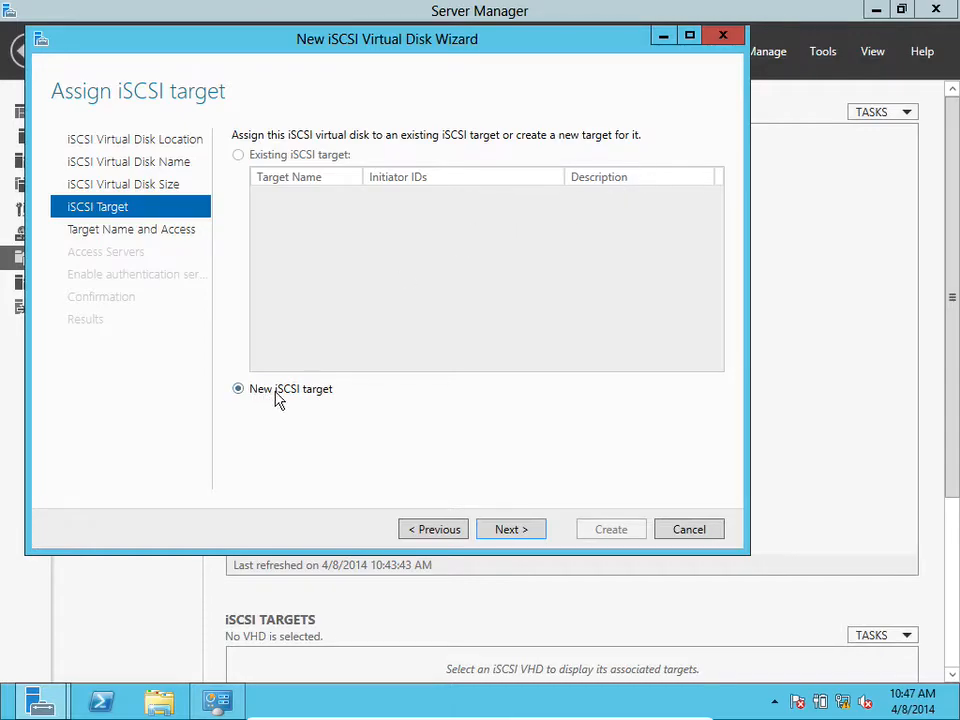
# Assign a new iSCSI target and name it ACCESS1
pyautogui.click(528, 534)
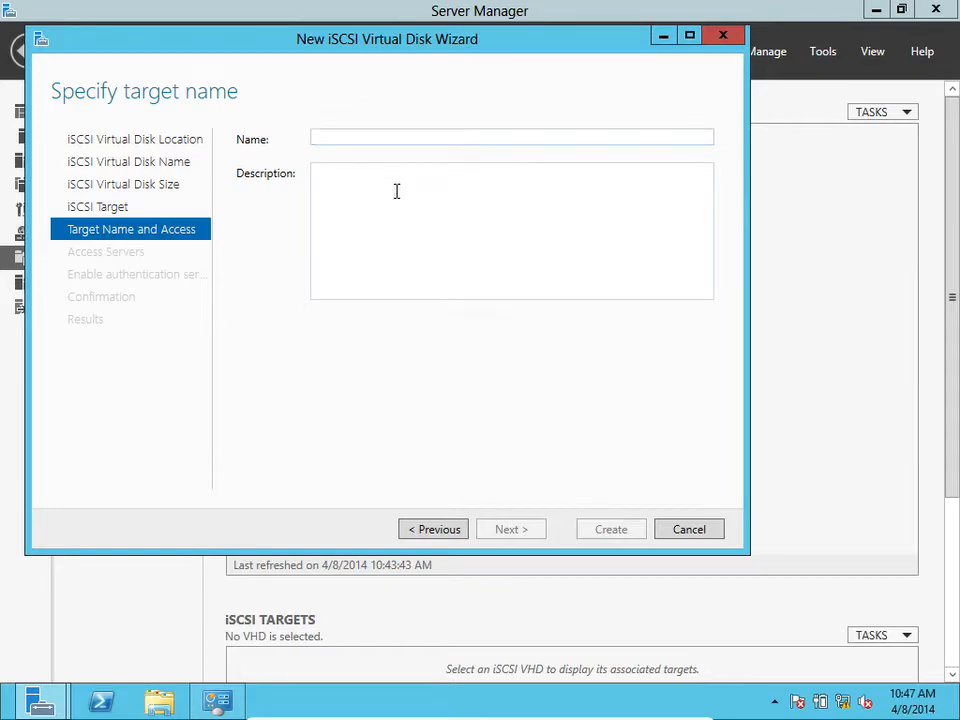
pyautogui.write('ACCESS1')
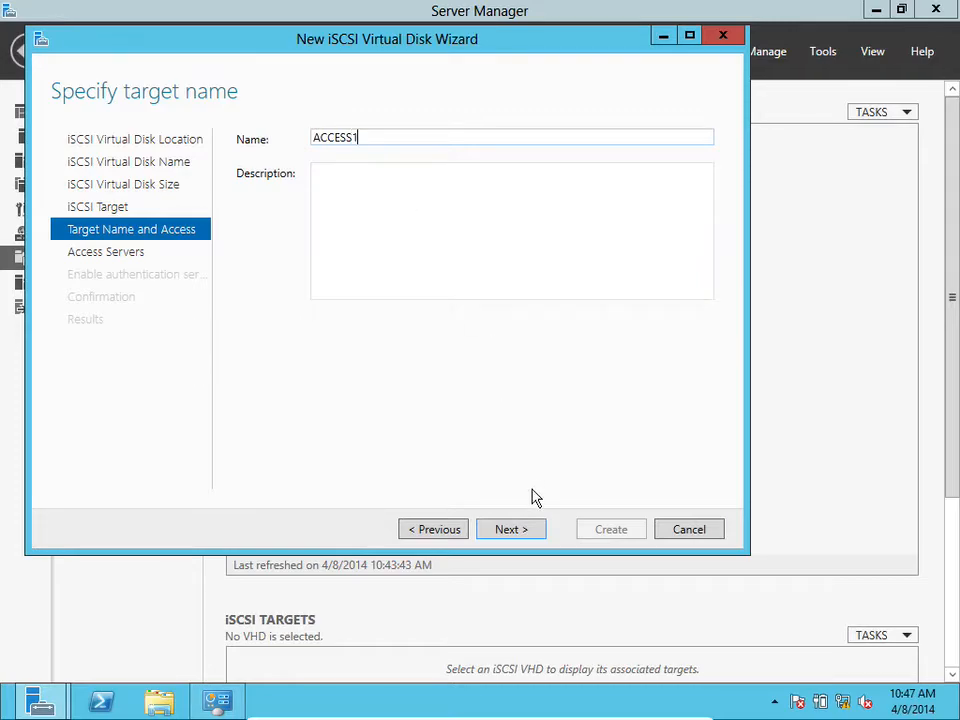
pyautogui.click(509, 531)
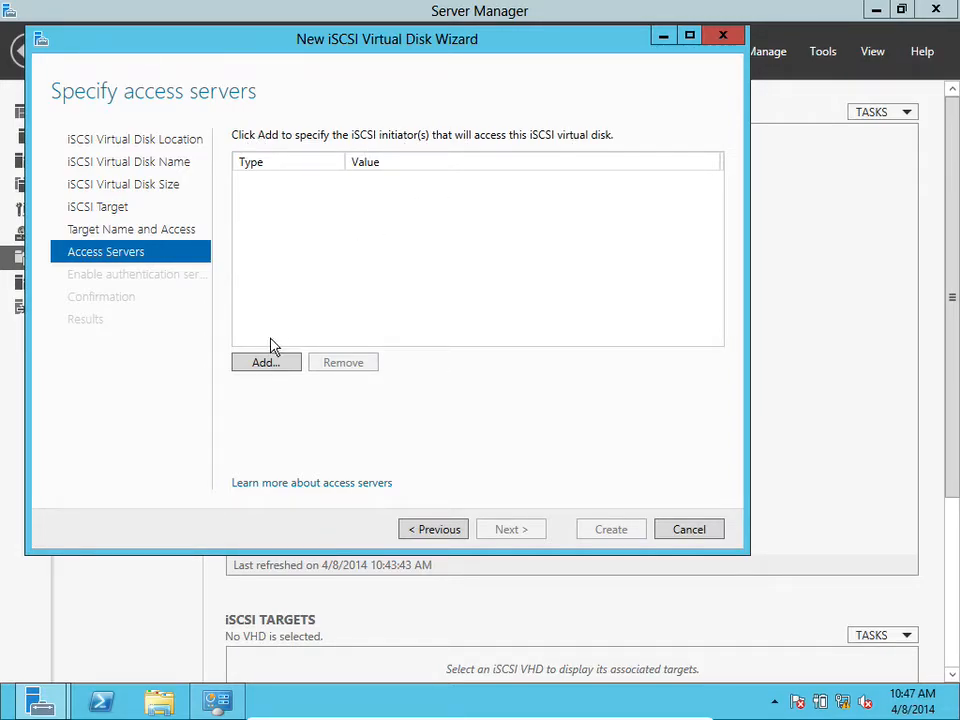
# Add the MCSE computer from the directory as the initiator allowed to access the target
pyautogui.click(263, 363)
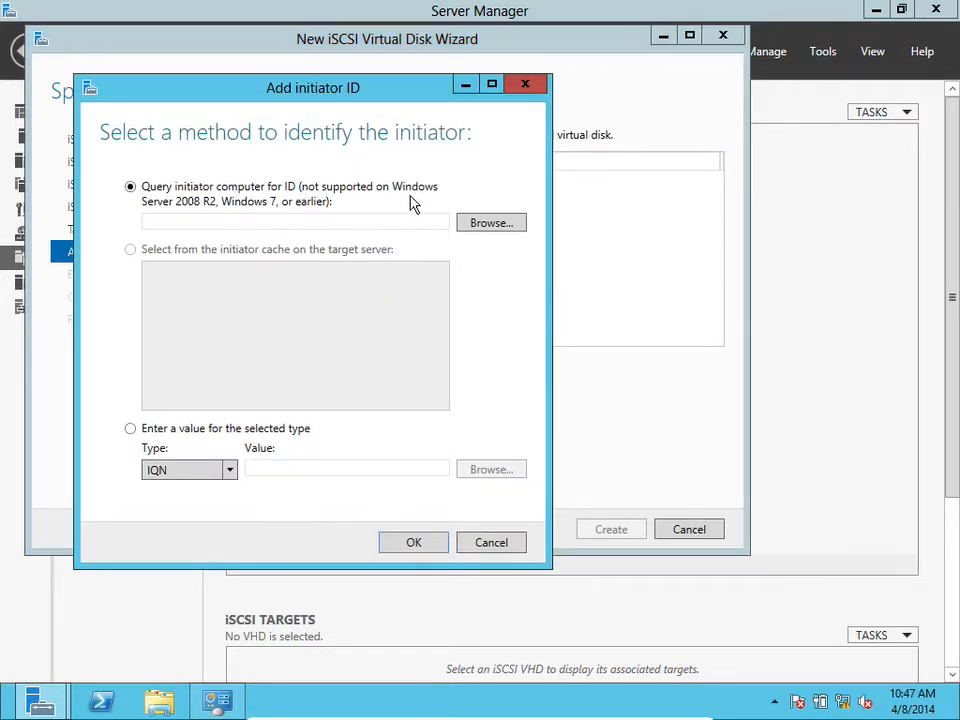
pyautogui.click(474, 224)
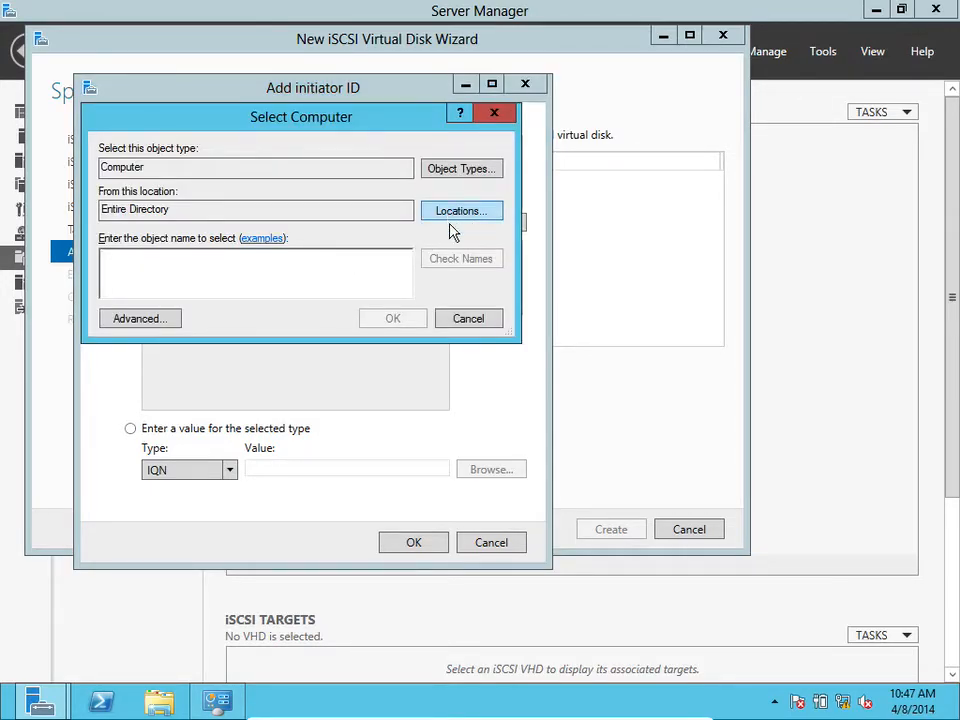
pyautogui.click(138, 322)
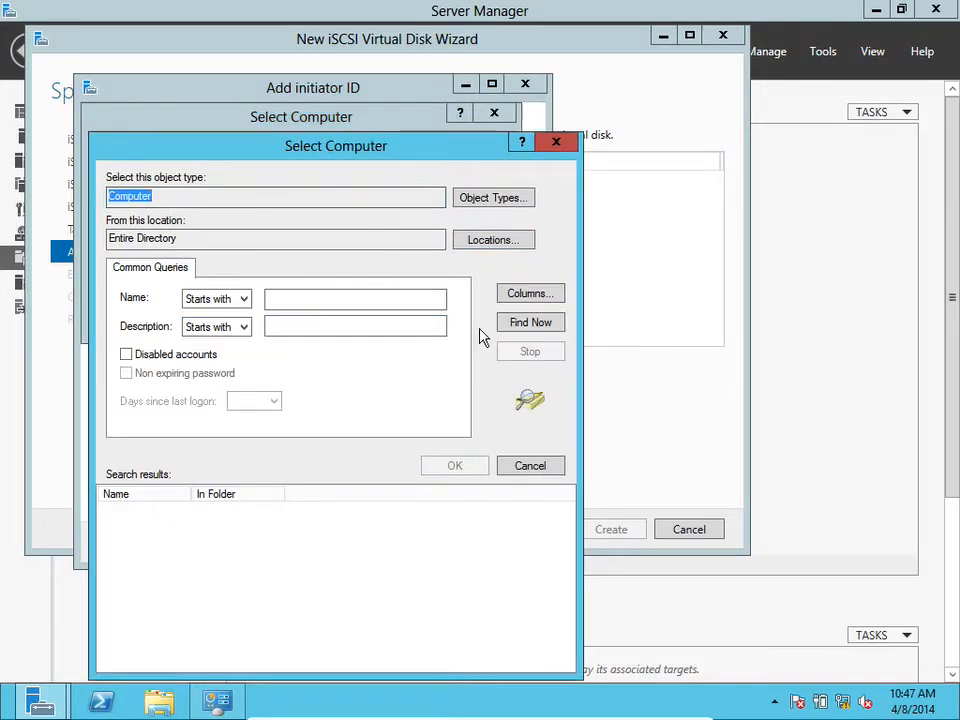
pyautogui.click(526, 325)
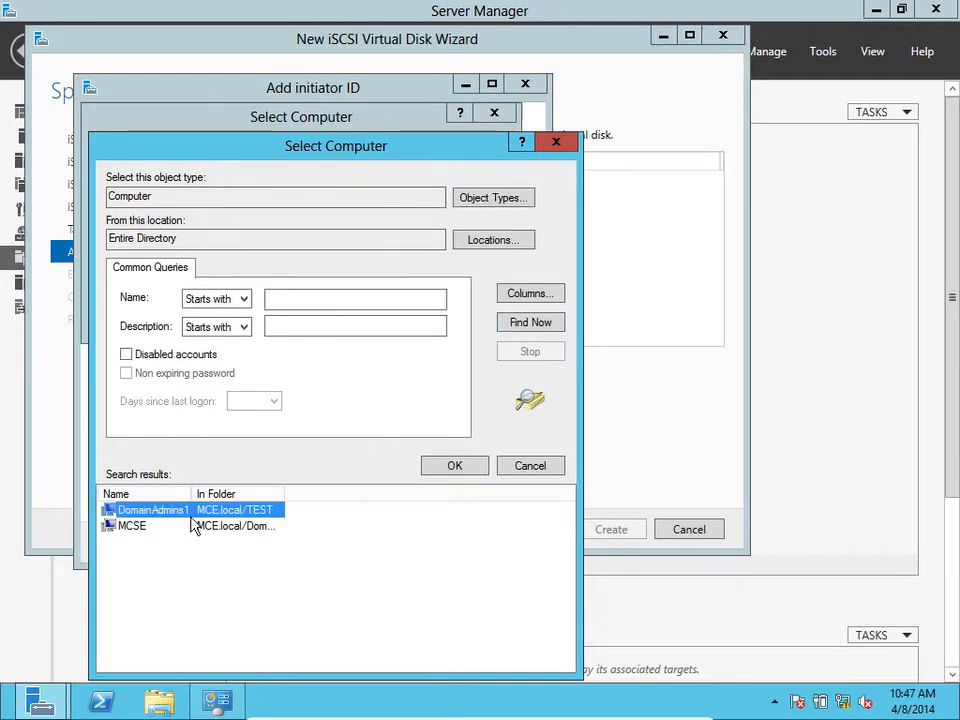
pyautogui.moveTo(195, 492); pyautogui.dragTo(230, 493)
pyautogui.click(158, 527)
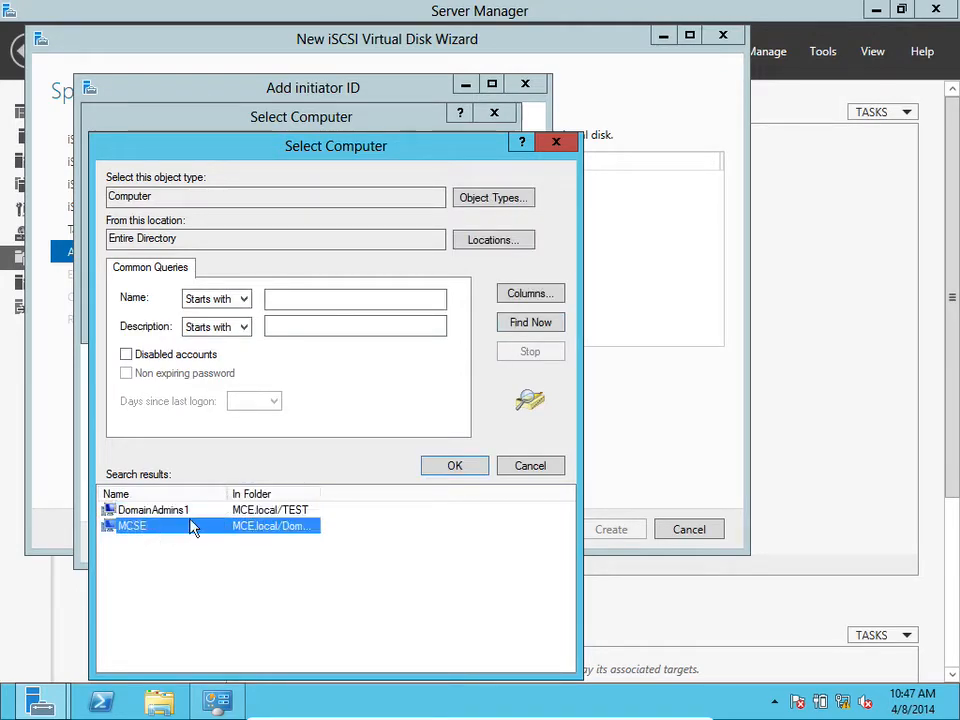
pyautogui.click(424, 468)
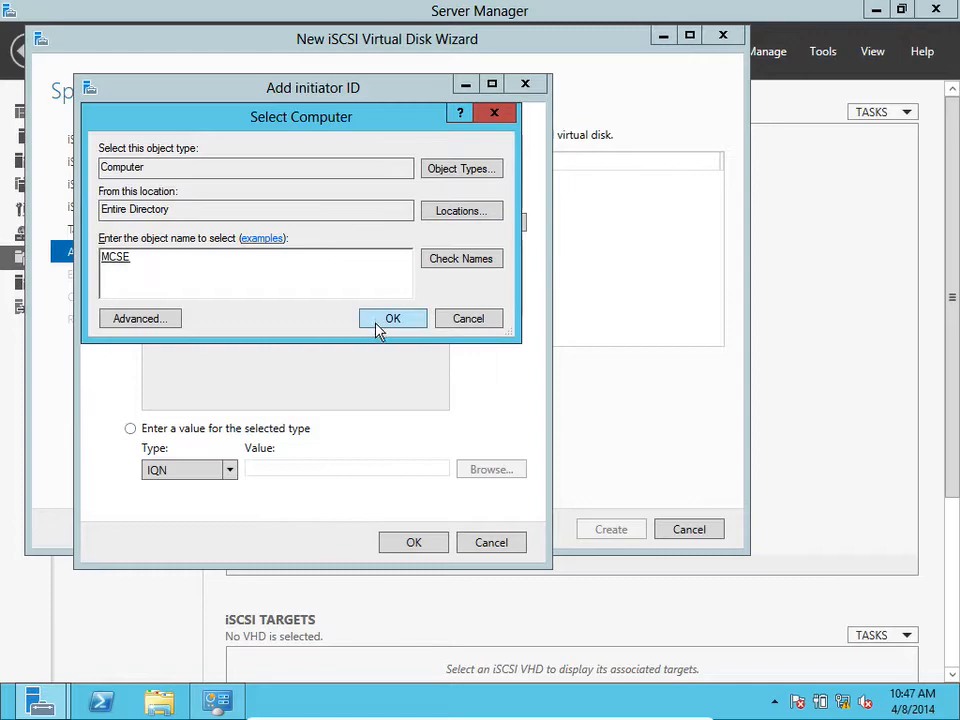
pyautogui.click(378, 322)
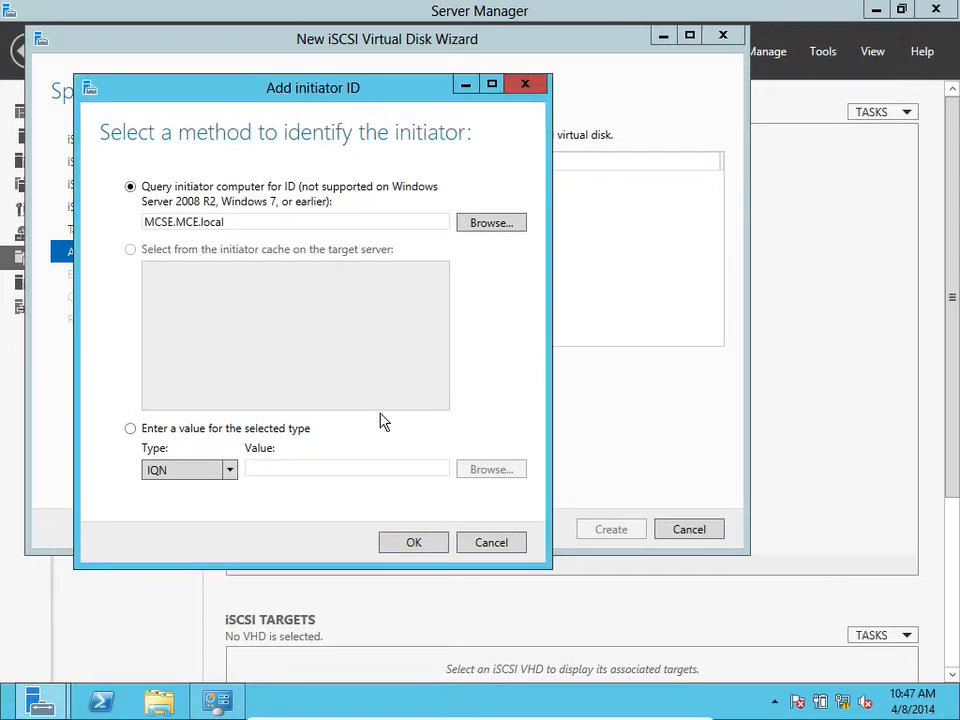
pyautogui.click(407, 545)
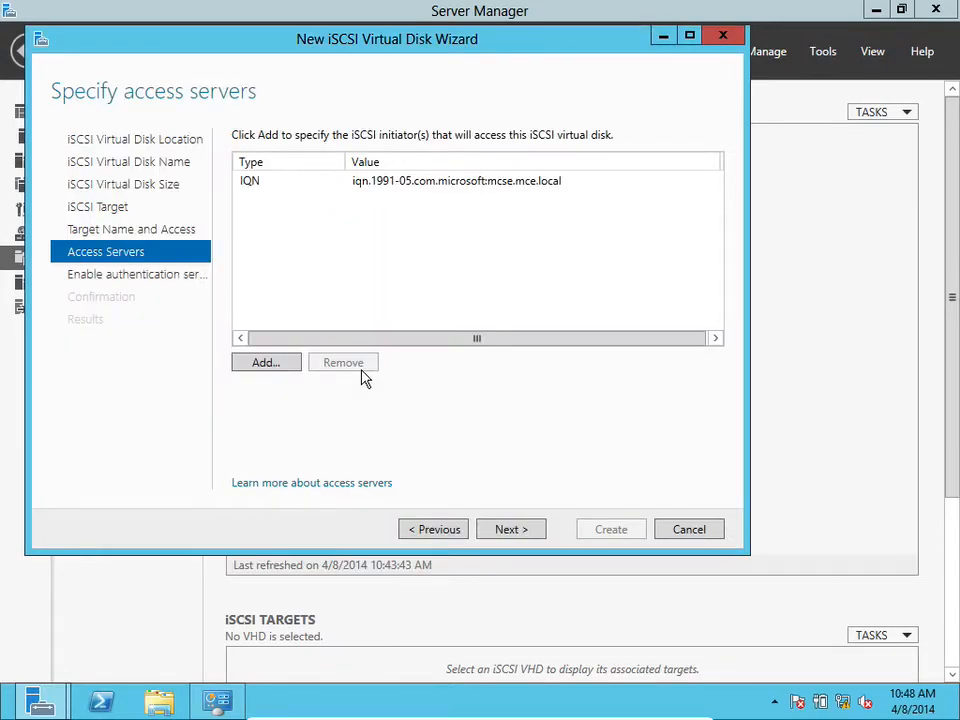
# Continue past authentication without CHAP, review the selections, and cancel the iSCSI wizard
pyautogui.click(407, 181)
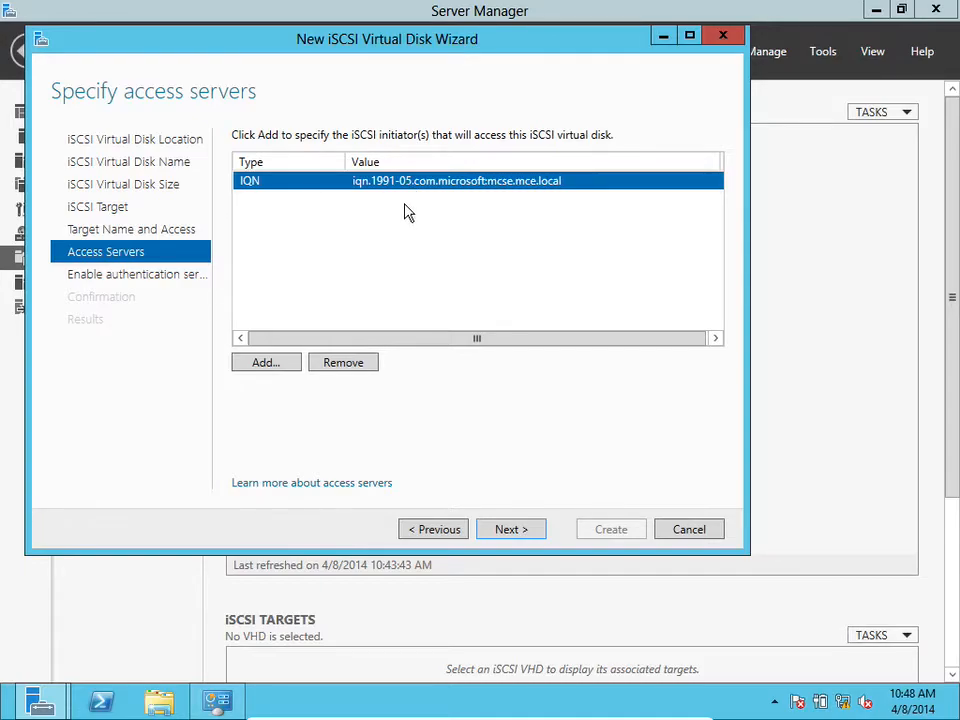
pyautogui.click(521, 528)
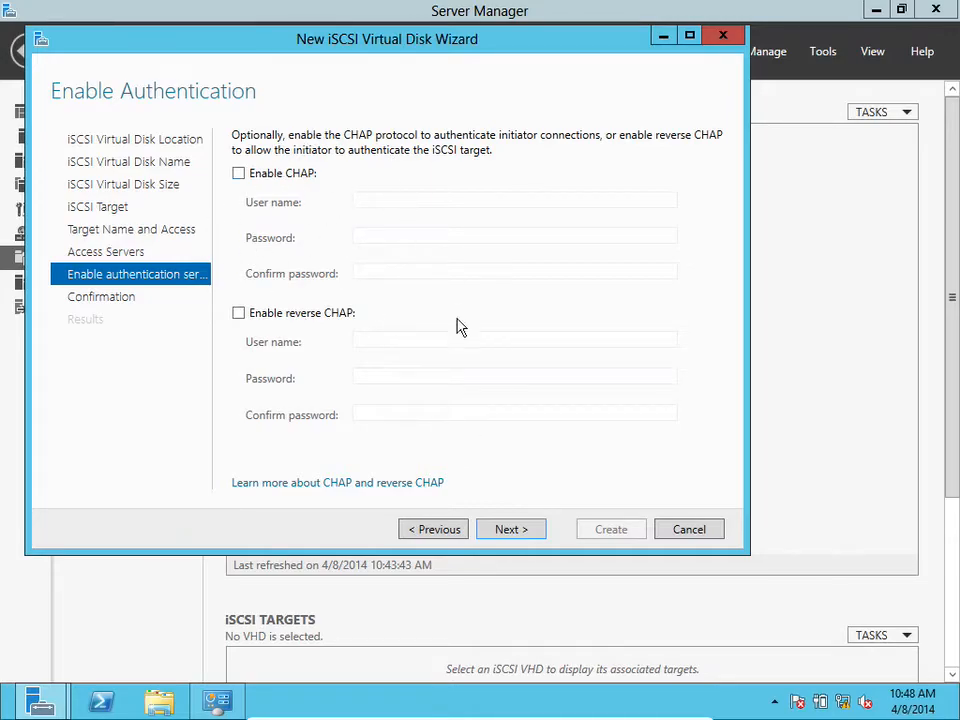
pyautogui.click(509, 529)
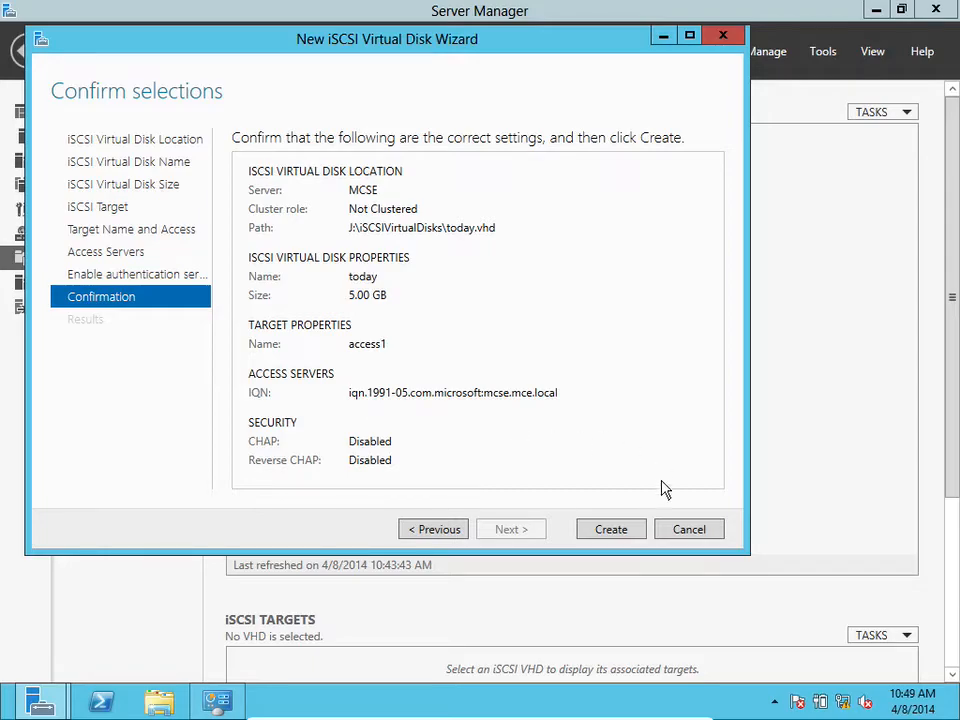
pyautogui.click(678, 532)
pyautogui.click(482, 414)
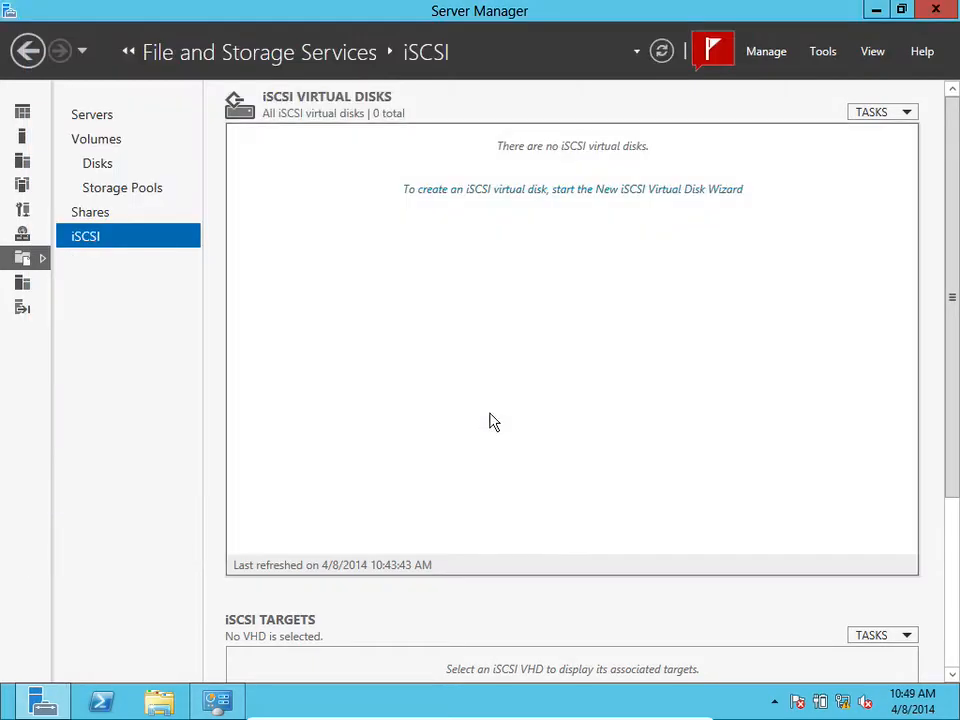
# Start a new virtual disk in iSCSIPool and name it DFSDisk
pyautogui.click(107, 188)
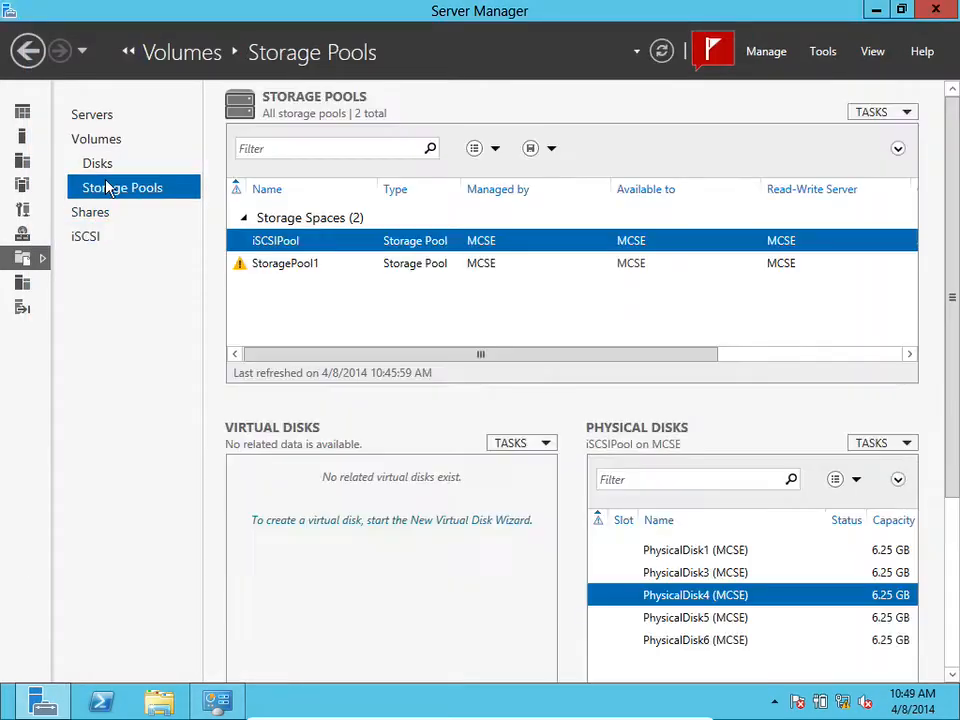
pyautogui.click(545, 445)
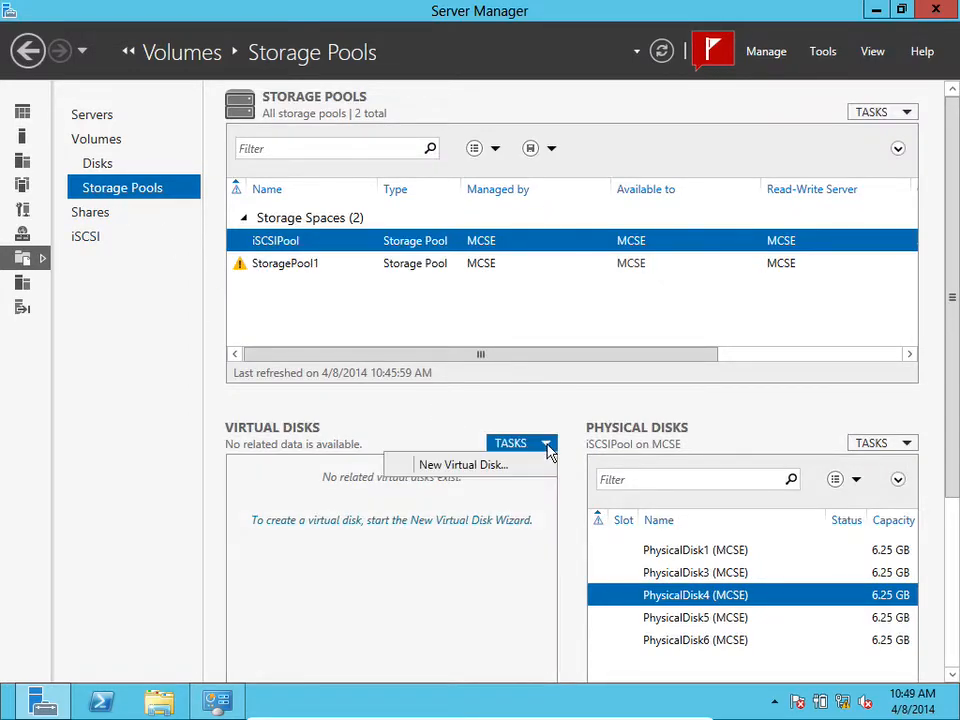
pyautogui.click(521, 467)
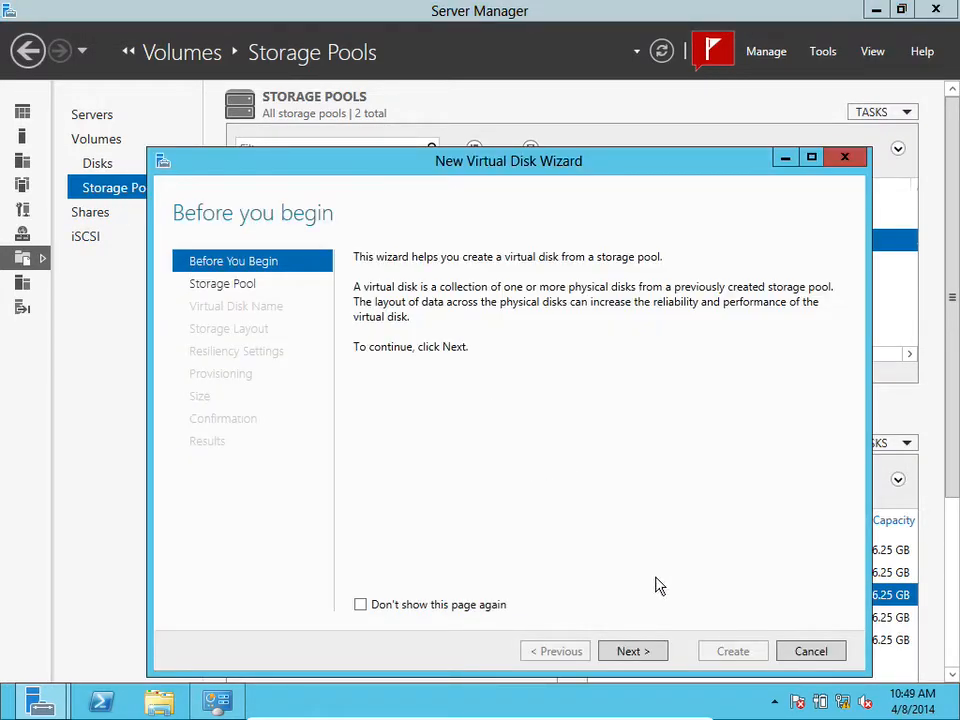
pyautogui.click(639, 656)
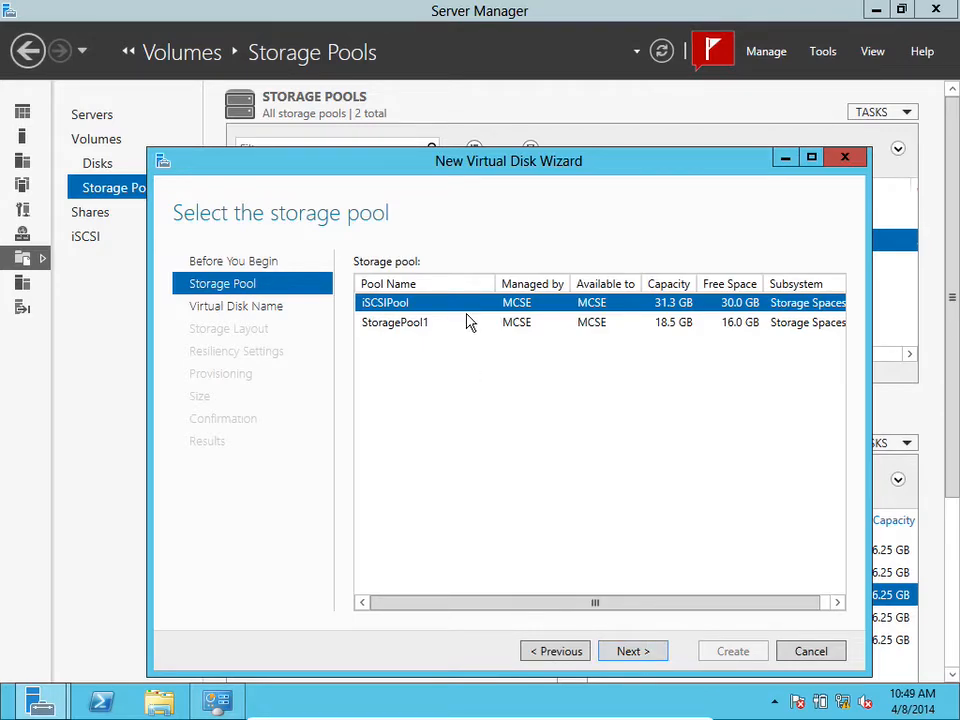
pyautogui.click(632, 652)
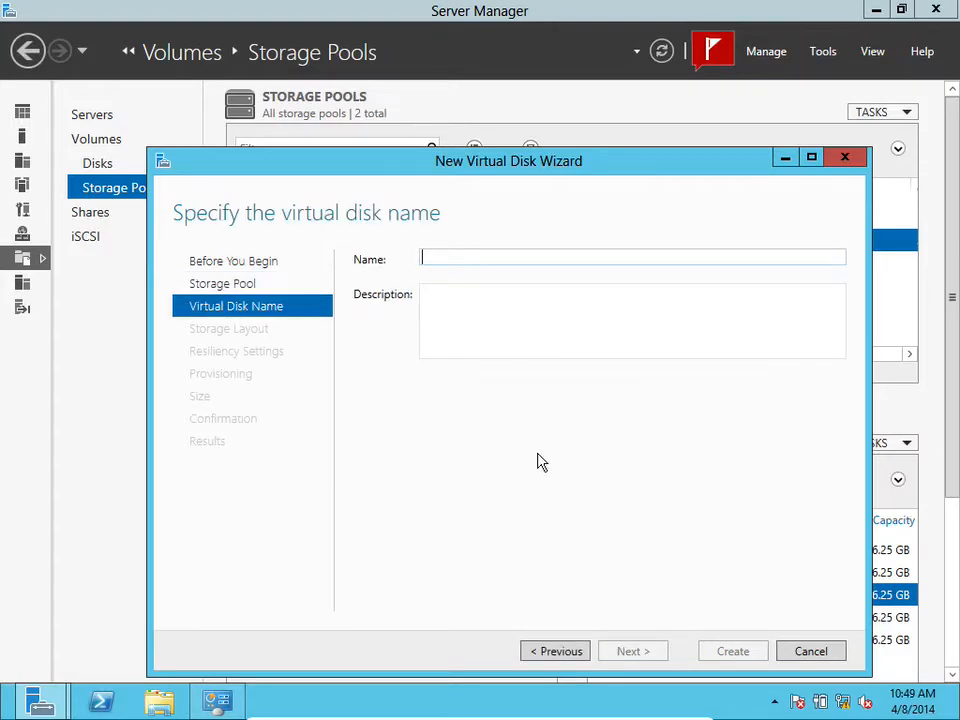
pyautogui.write('DFSDisk')
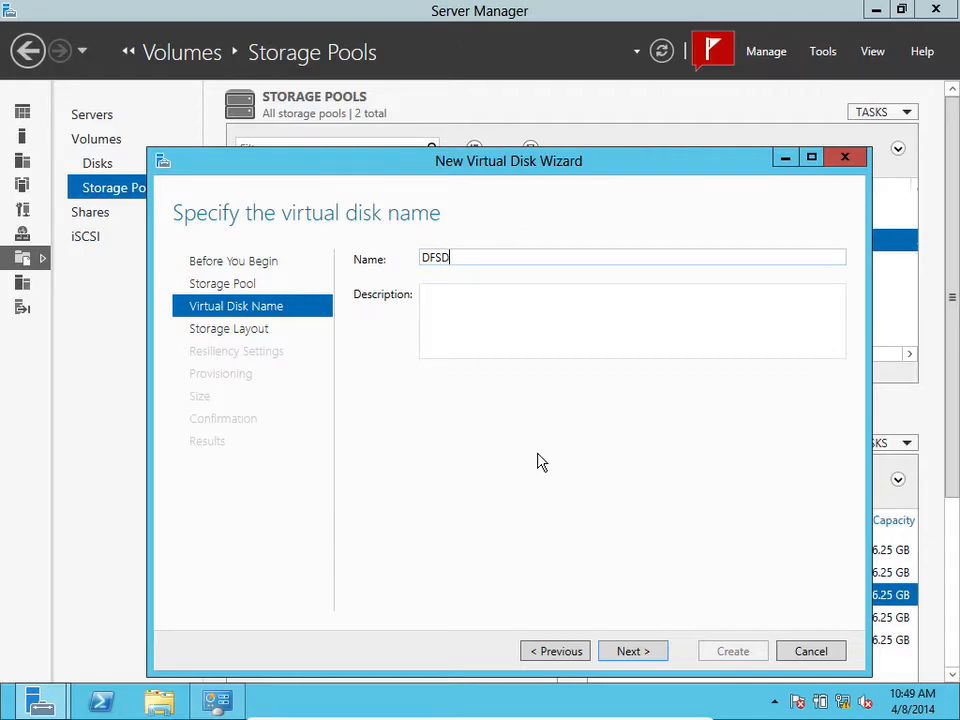
pyautogui.click(644, 653)
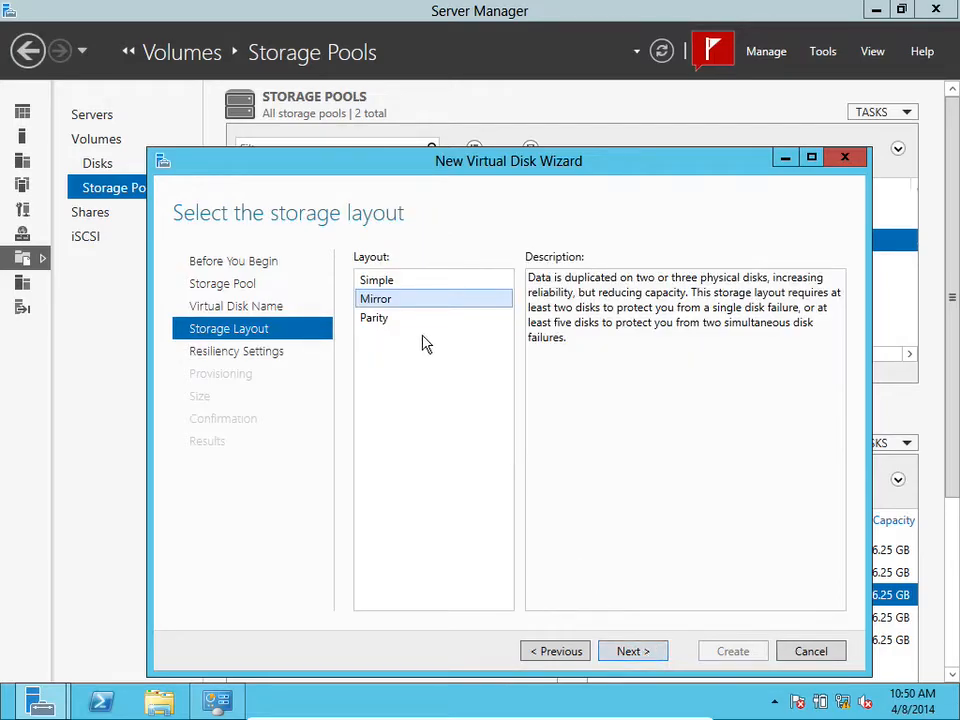
# Choose the Parity layout, fixed provisioning and maximum size, and create the virtual disk
pyautogui.click(386, 319)
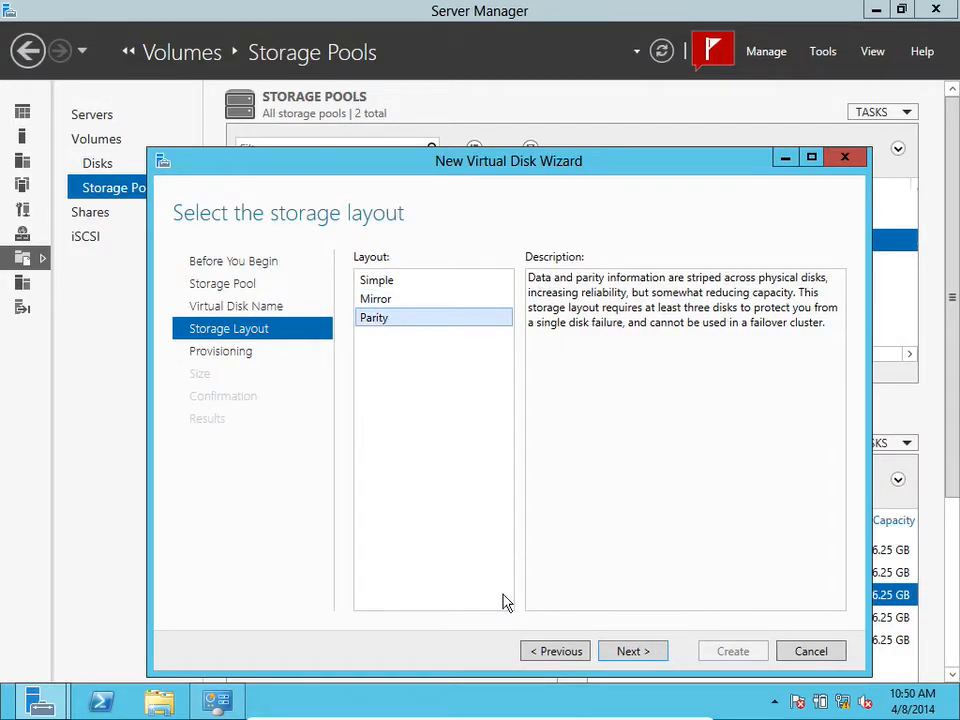
pyautogui.click(638, 652)
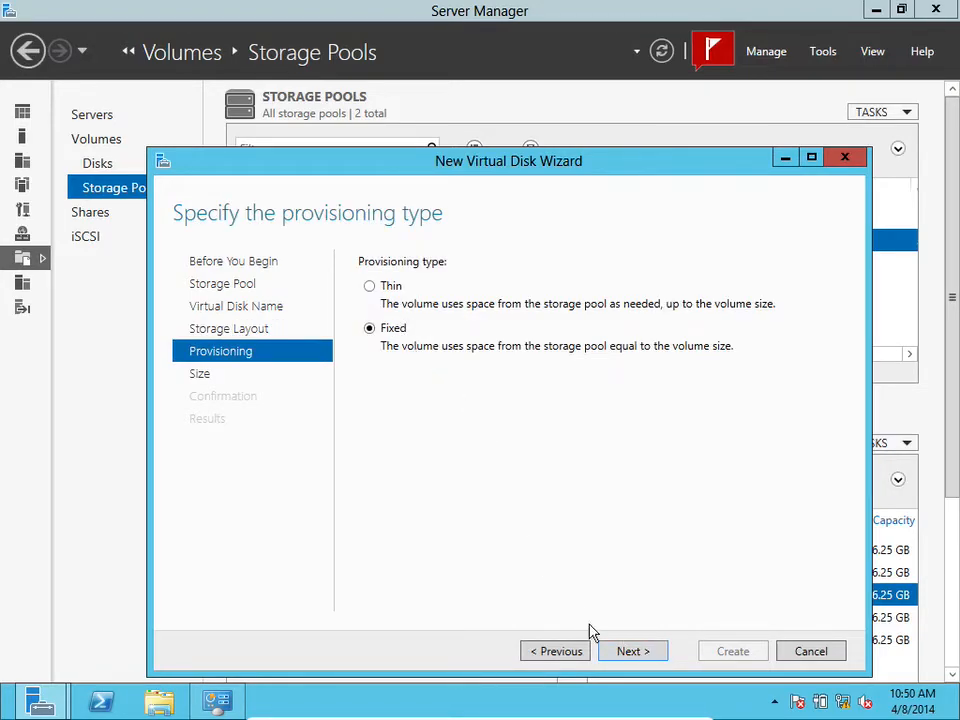
pyautogui.click(631, 655)
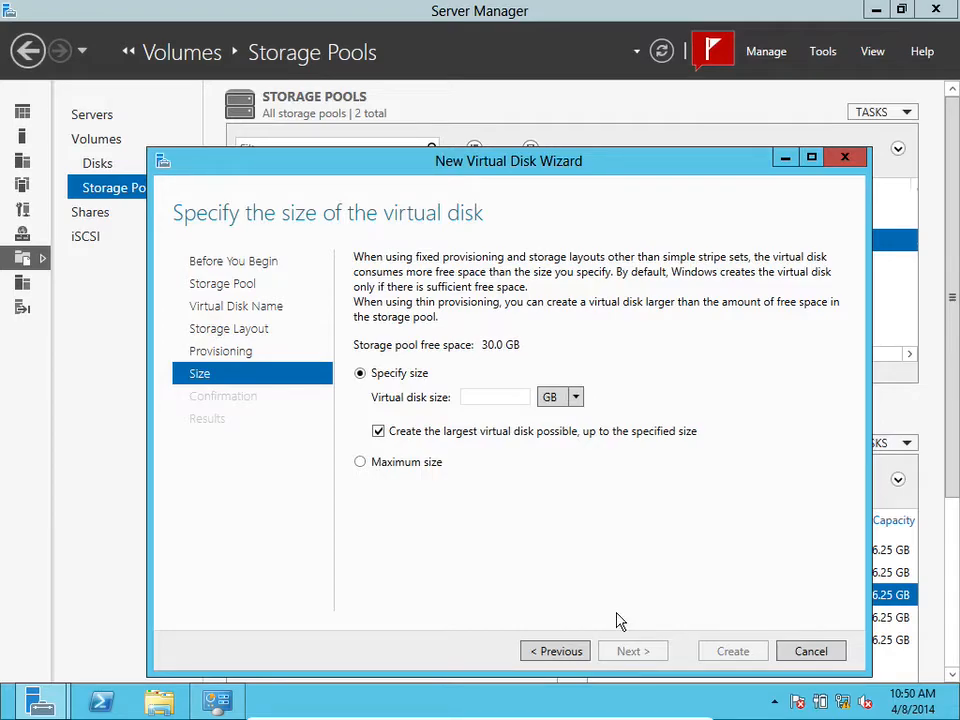
pyautogui.click(389, 464)
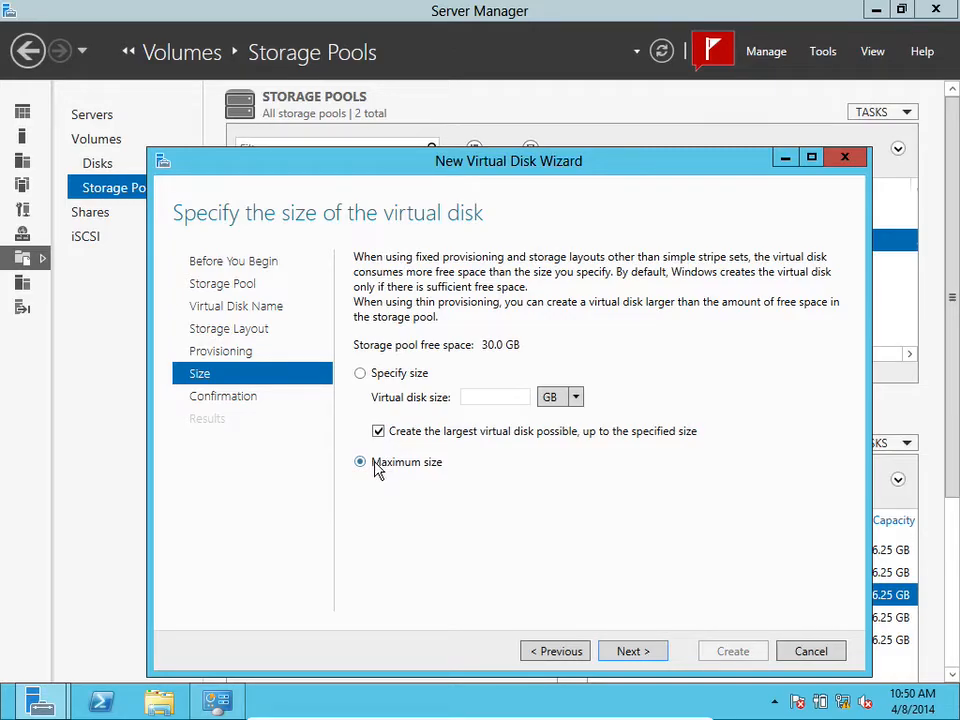
pyautogui.click(625, 645)
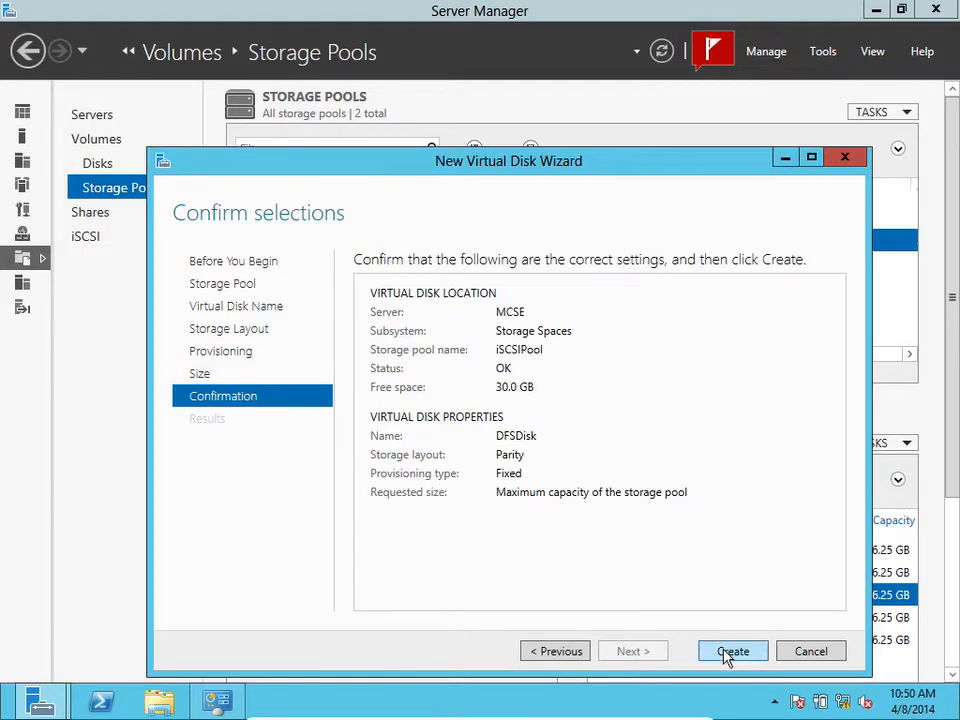
pyautogui.click(729, 652)
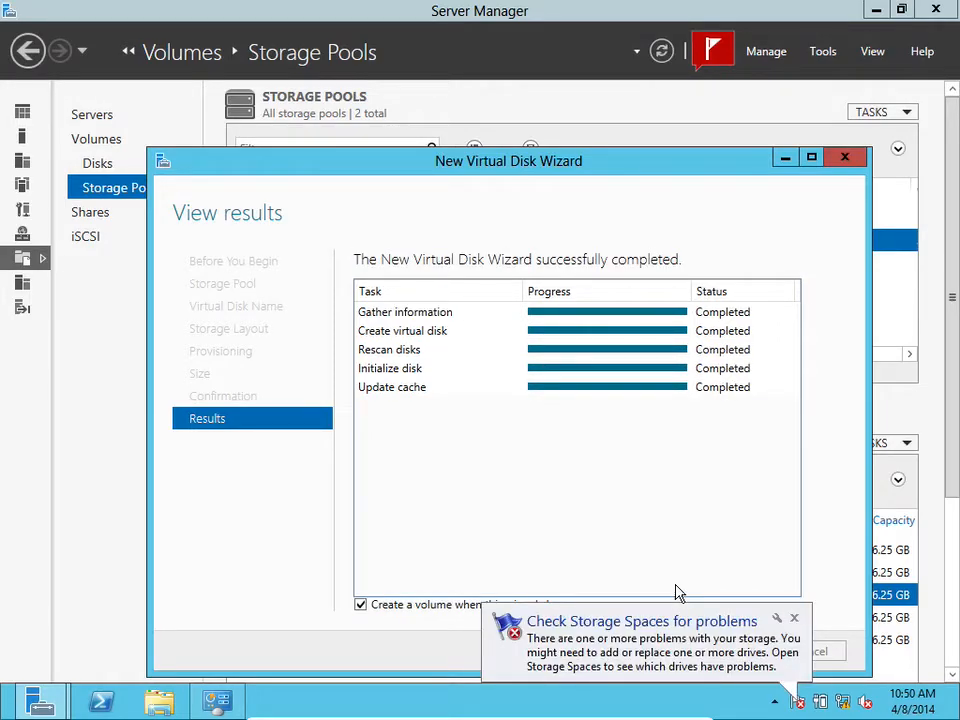
# Start a new volume on DFSDisk's Disk 7, keeping the full 19.9 GB size and drive letter H
pyautogui.click(794, 618)
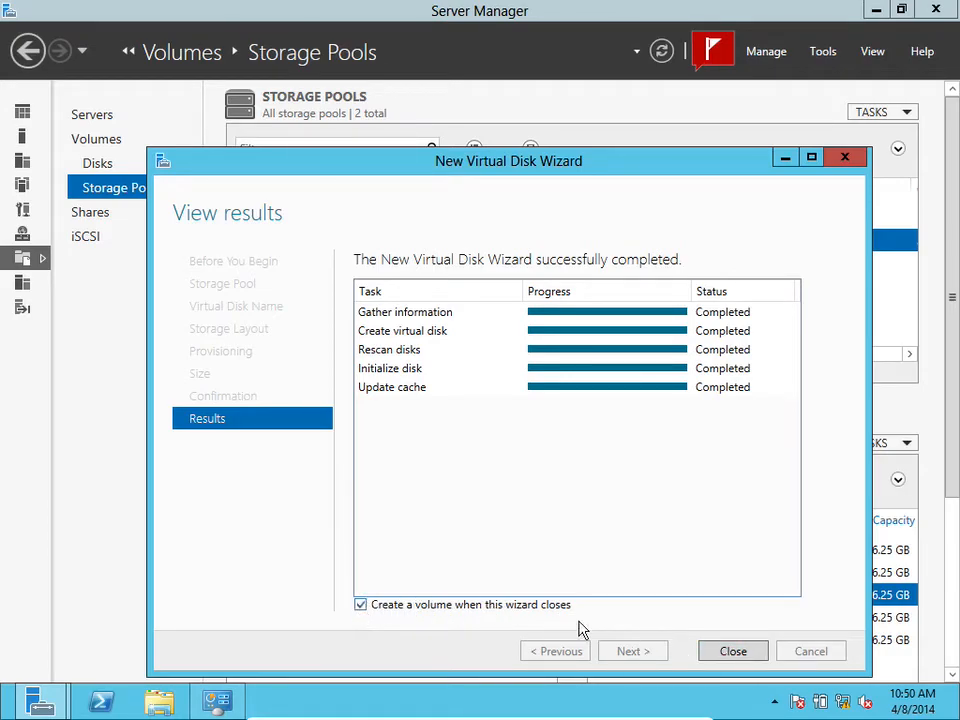
pyautogui.click(735, 652)
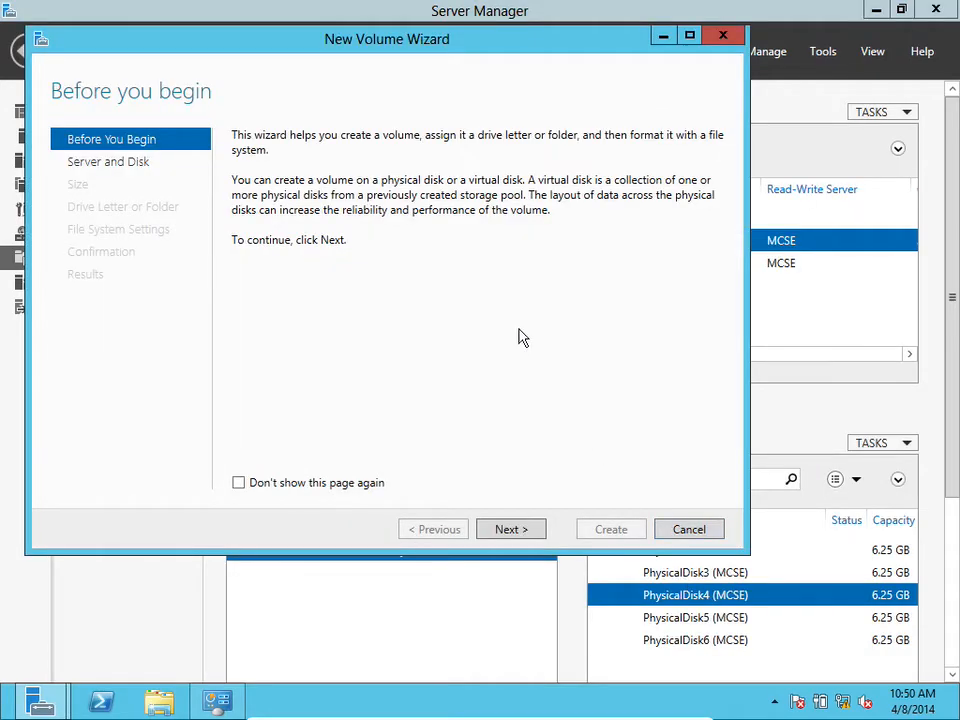
pyautogui.moveTo(330, 34); pyautogui.dragTo(391, 85)
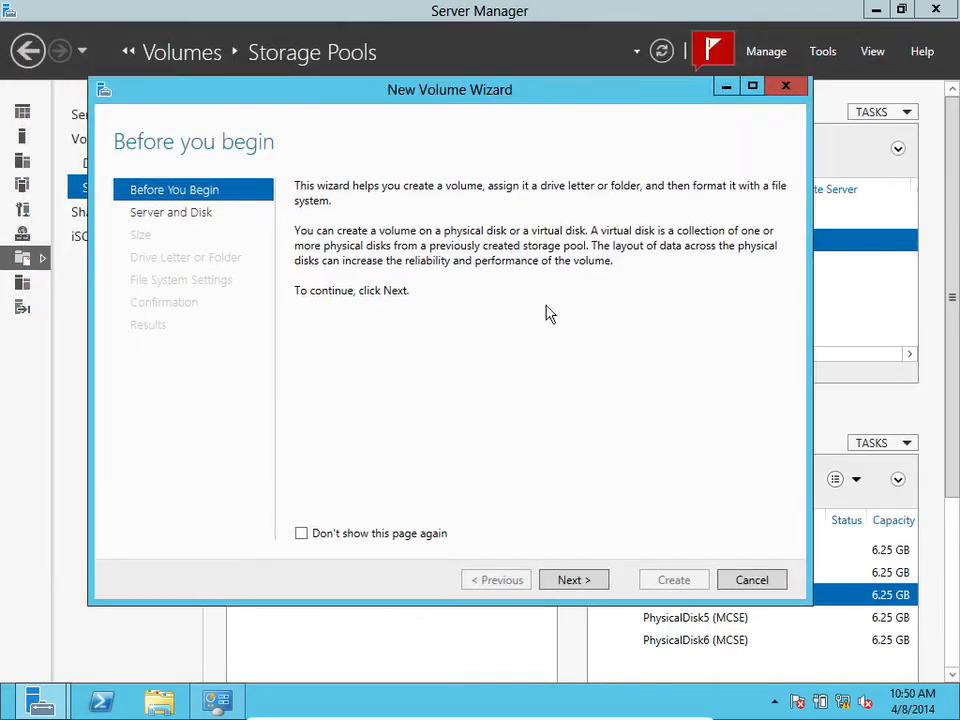
pyautogui.click(576, 580)
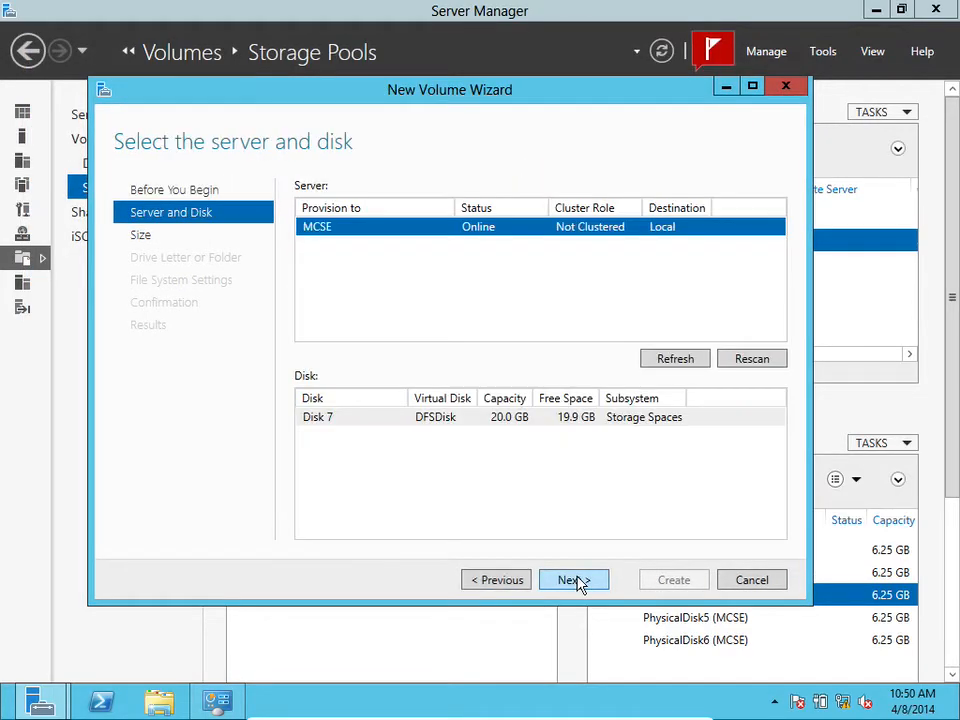
pyautogui.click(465, 420)
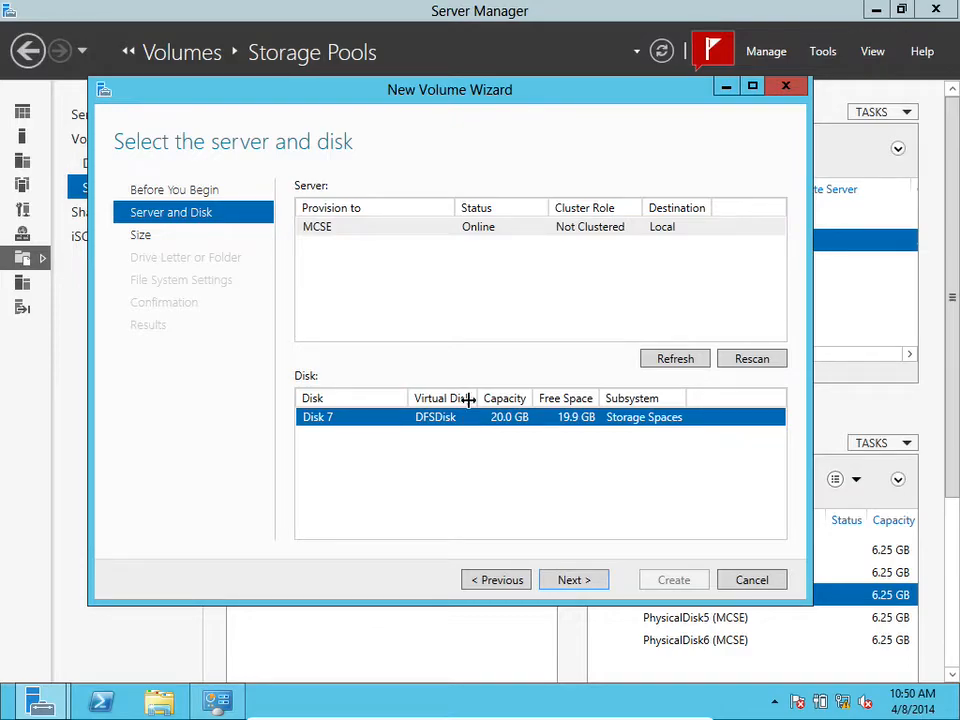
pyautogui.click(666, 360)
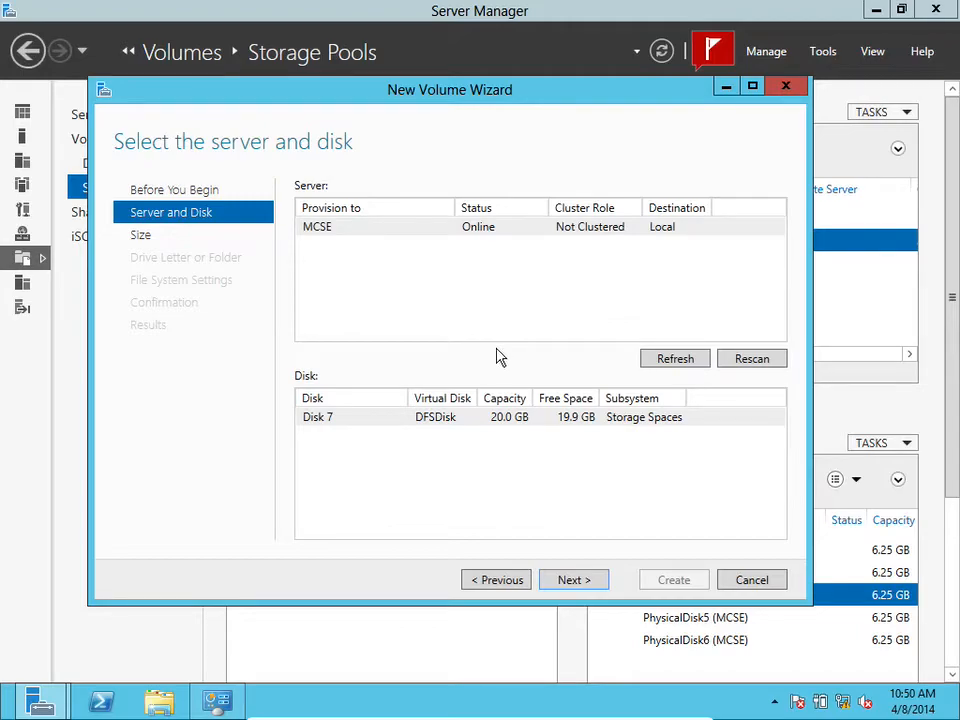
pyautogui.click(453, 416)
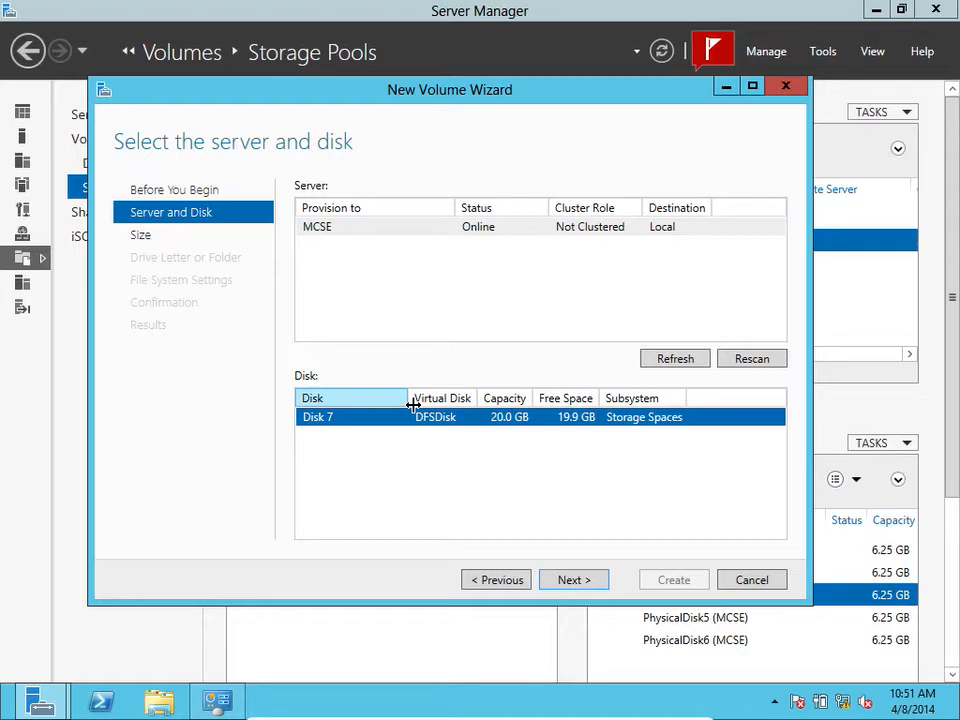
pyautogui.click(580, 582)
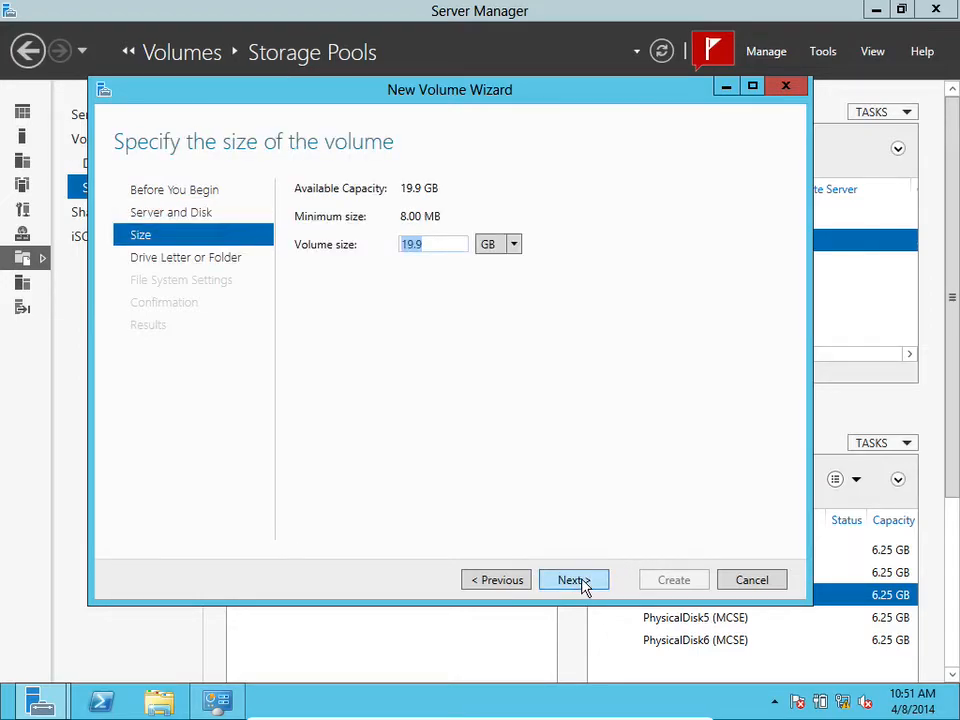
pyautogui.click(583, 582)
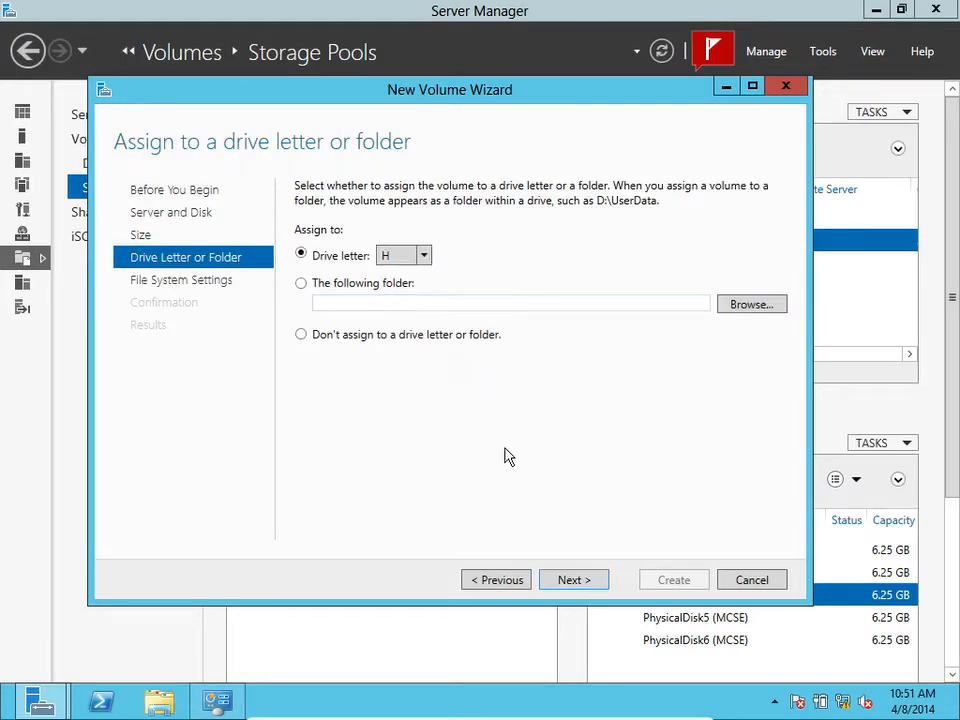
pyautogui.click(581, 578)
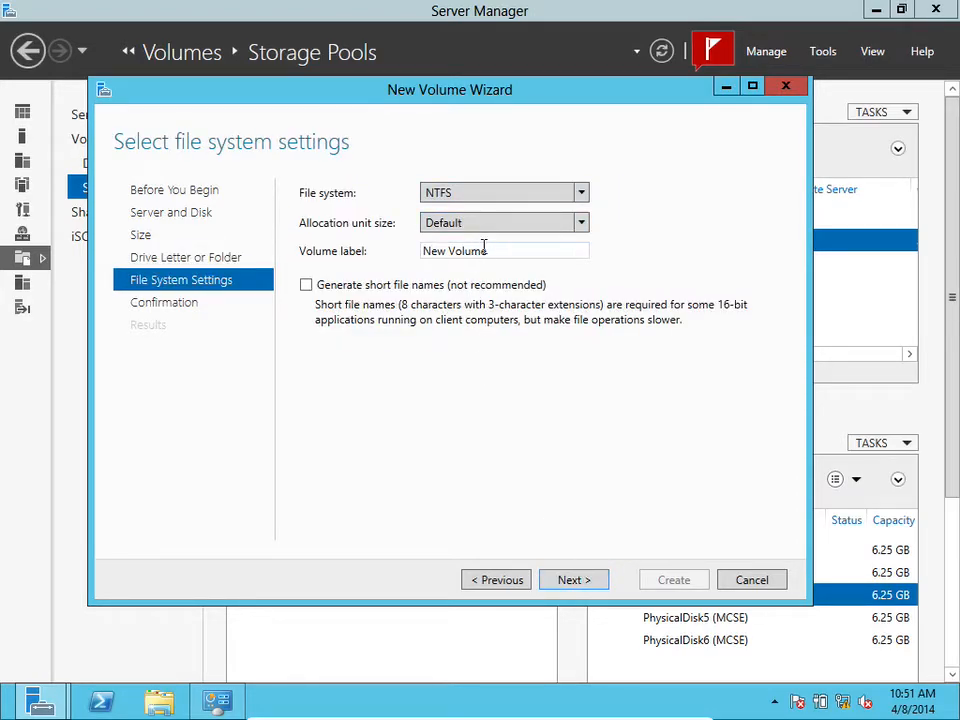
# Create the NTFS volume labelled DFS Volume and refresh the storage pools list
pyautogui.tripleClick(493, 251)
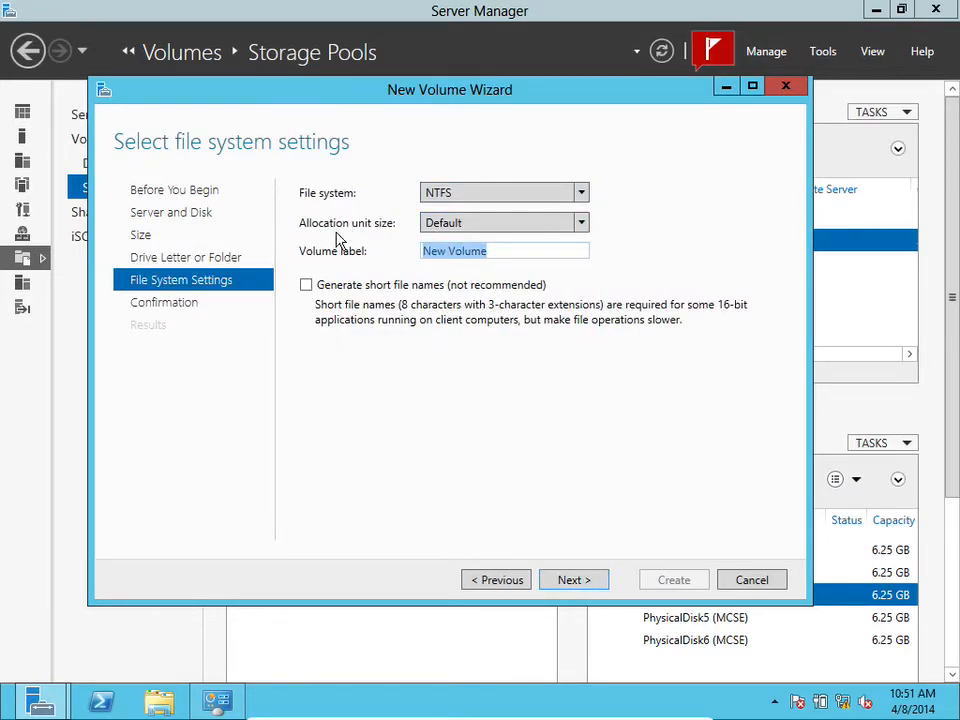
pyautogui.write('DFS')
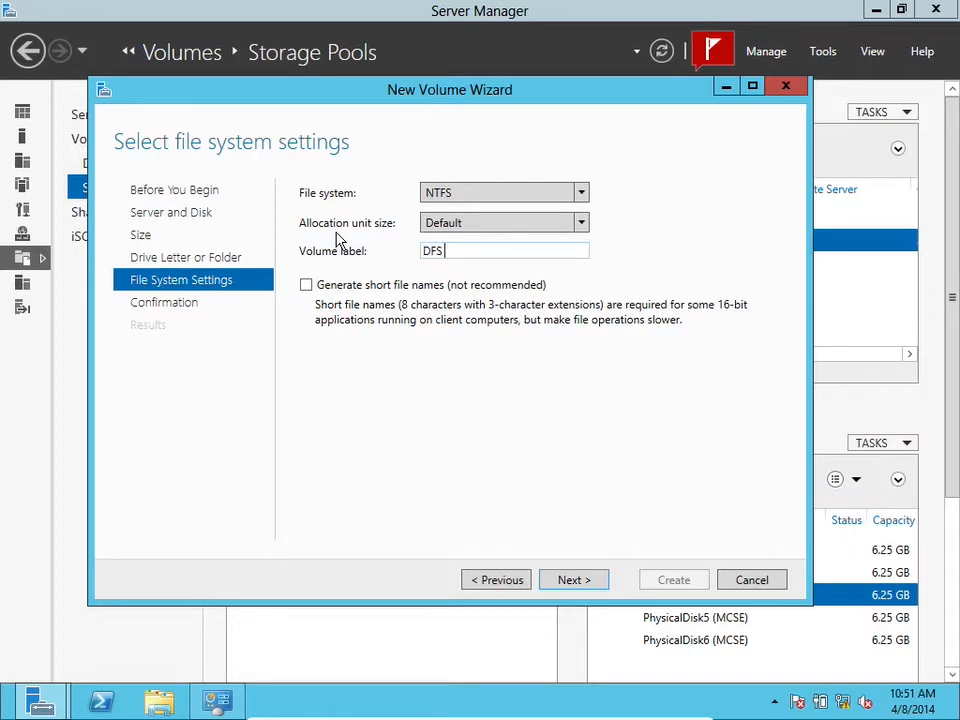
pyautogui.write(' Volume')
pyautogui.click(574, 578)
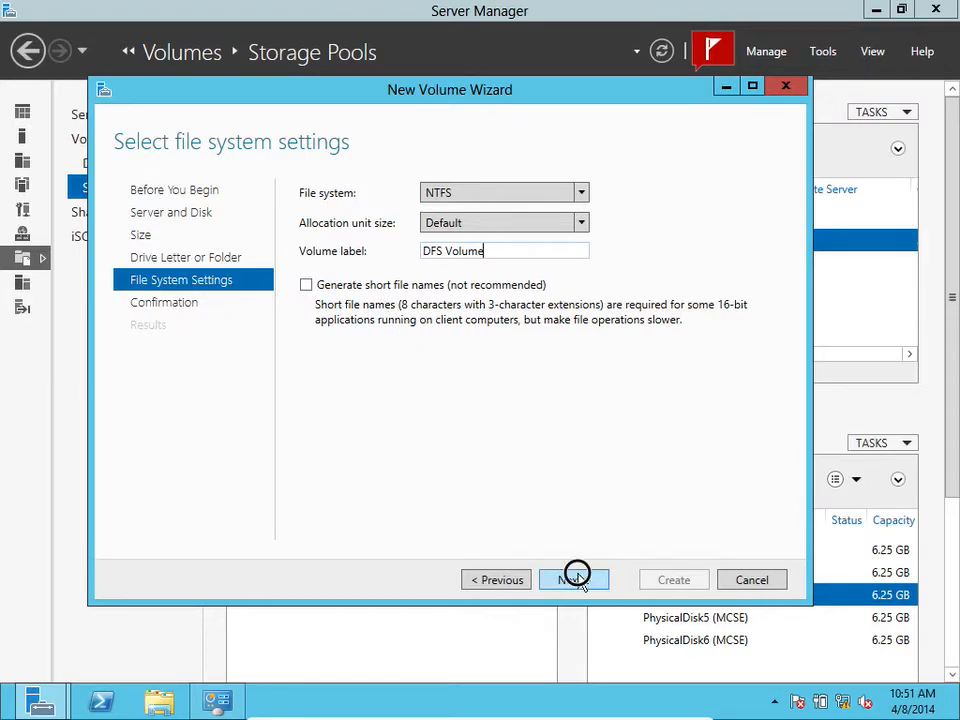
pyautogui.click(662, 582)
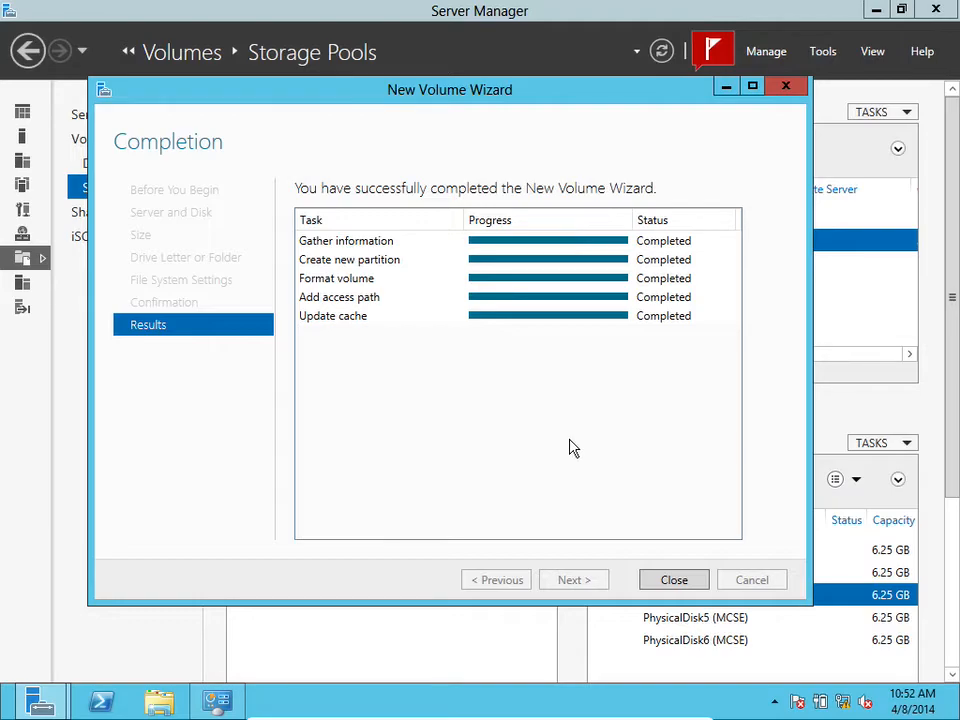
pyautogui.click(677, 580)
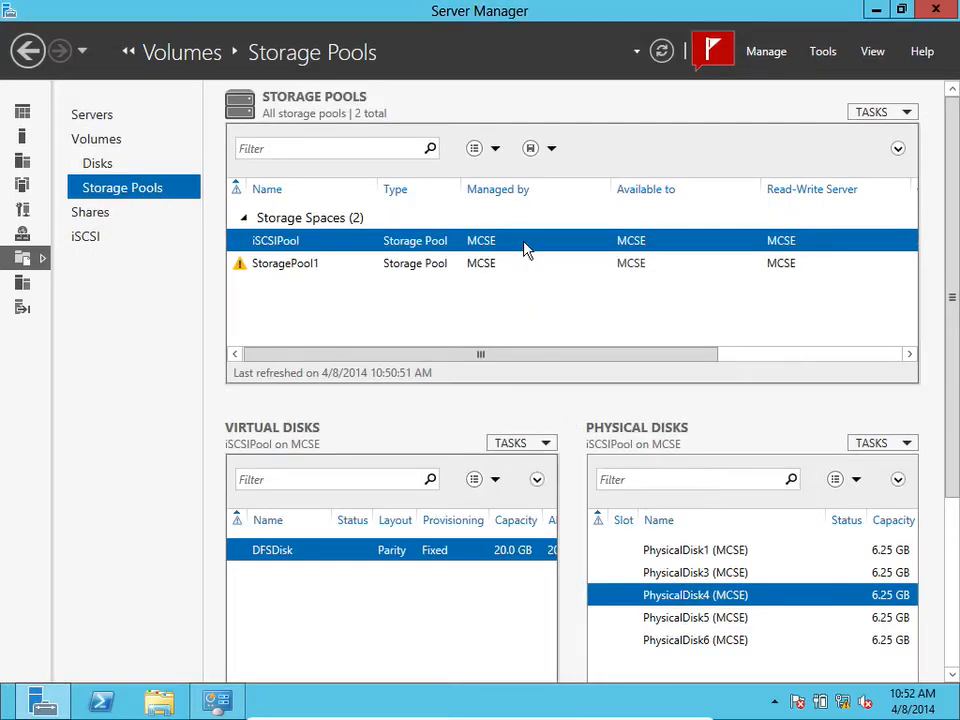
pyautogui.click(906, 114)
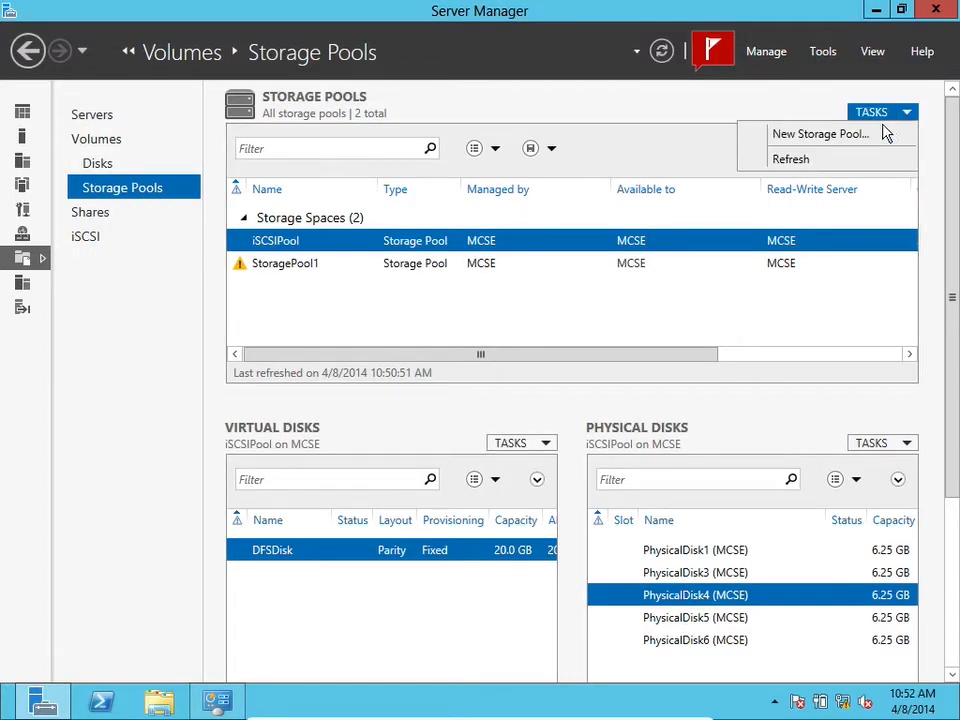
pyautogui.click(808, 161)
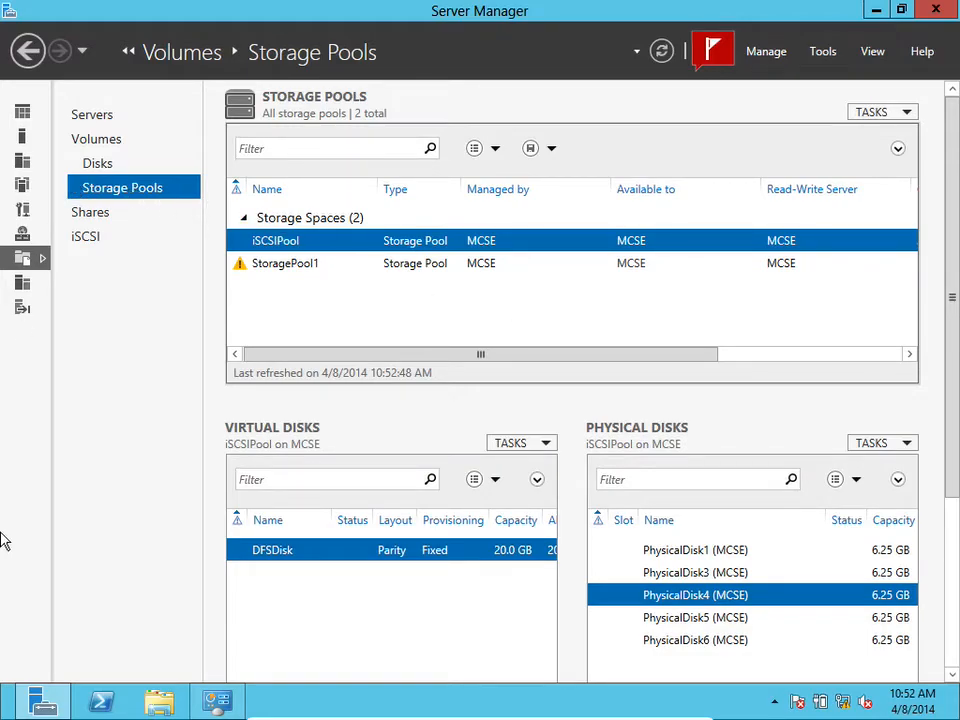
# Open Windows PowerShell and begin a command copying c:\windows\system32\notepad.exe
pyautogui.click(100, 701)
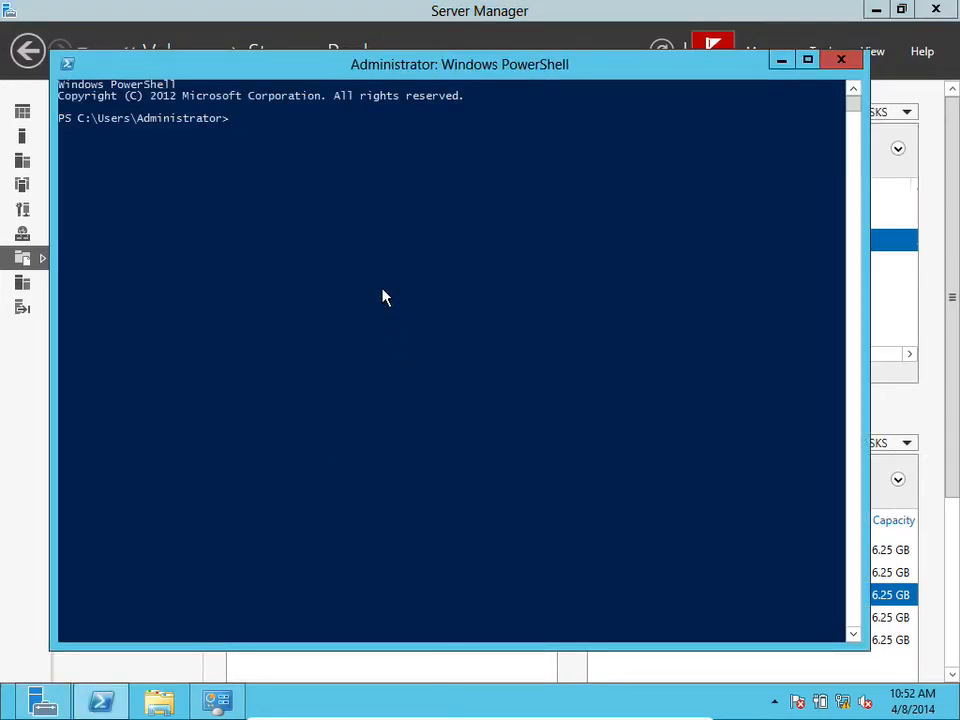
pyautogui.write('cop')
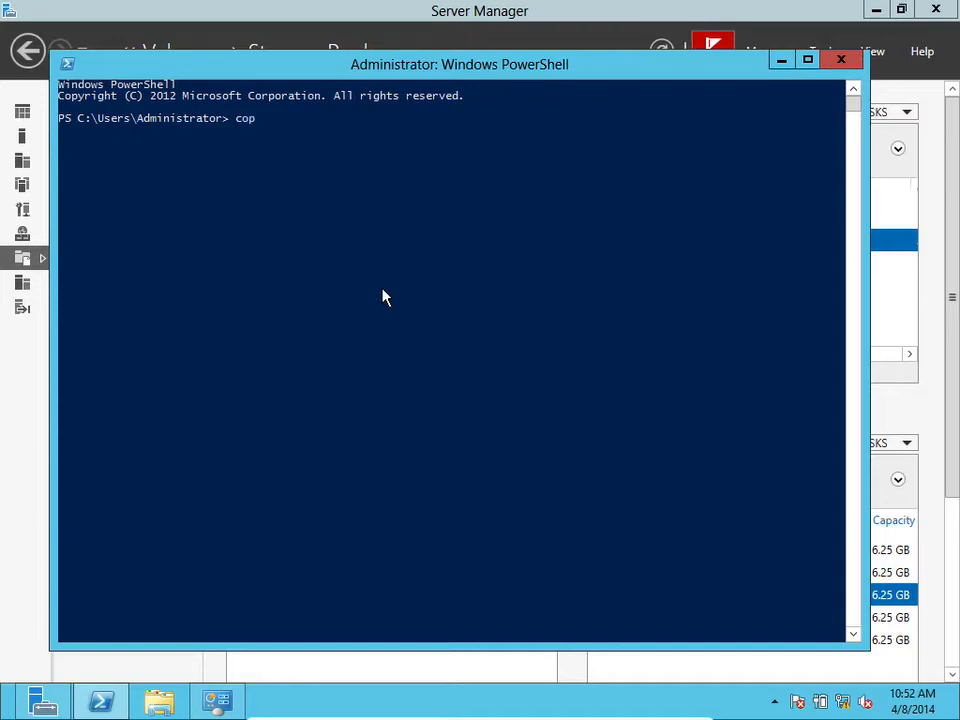
pyautogui.write('y c:')
pyautogui.write('\\windows')
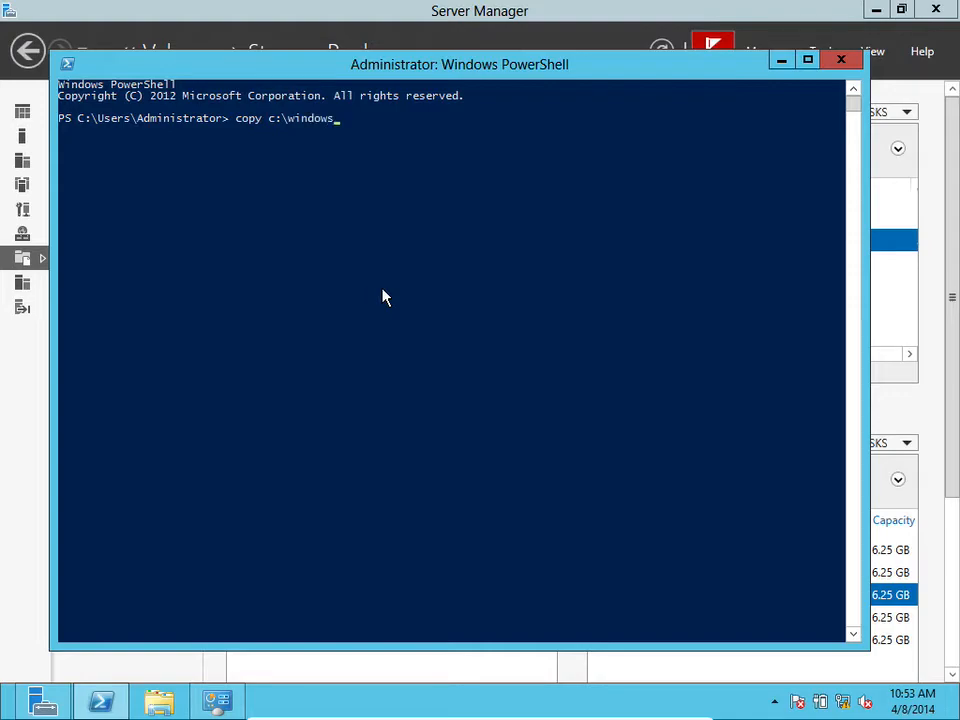
pyautogui.write('\\system32')
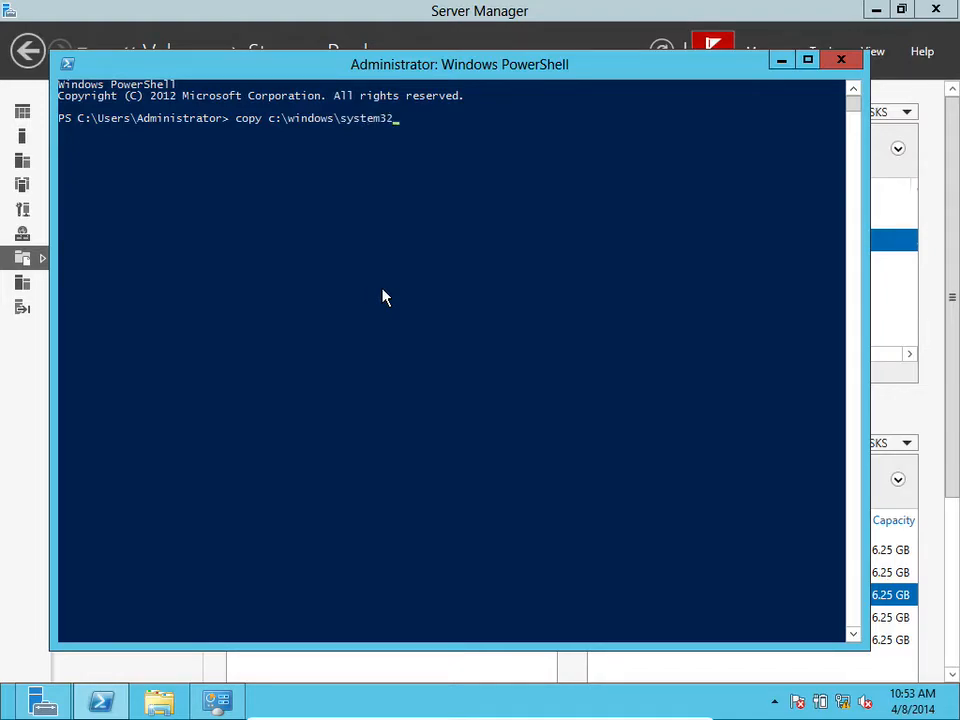
pyautogui.write('\\notepad')
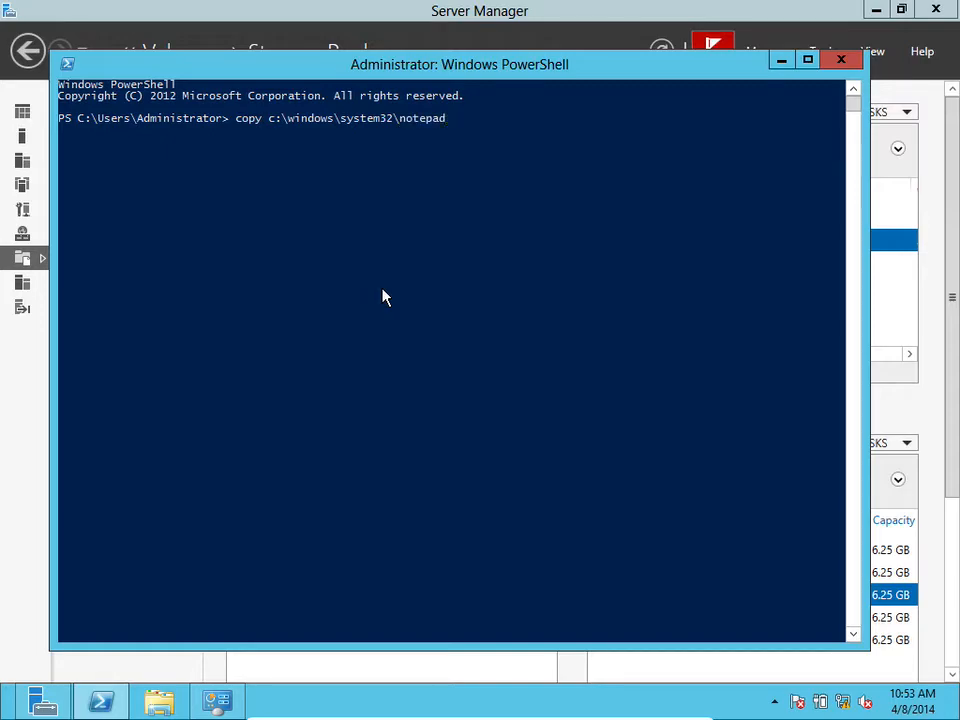
pyautogui.write('.exe H:\\')
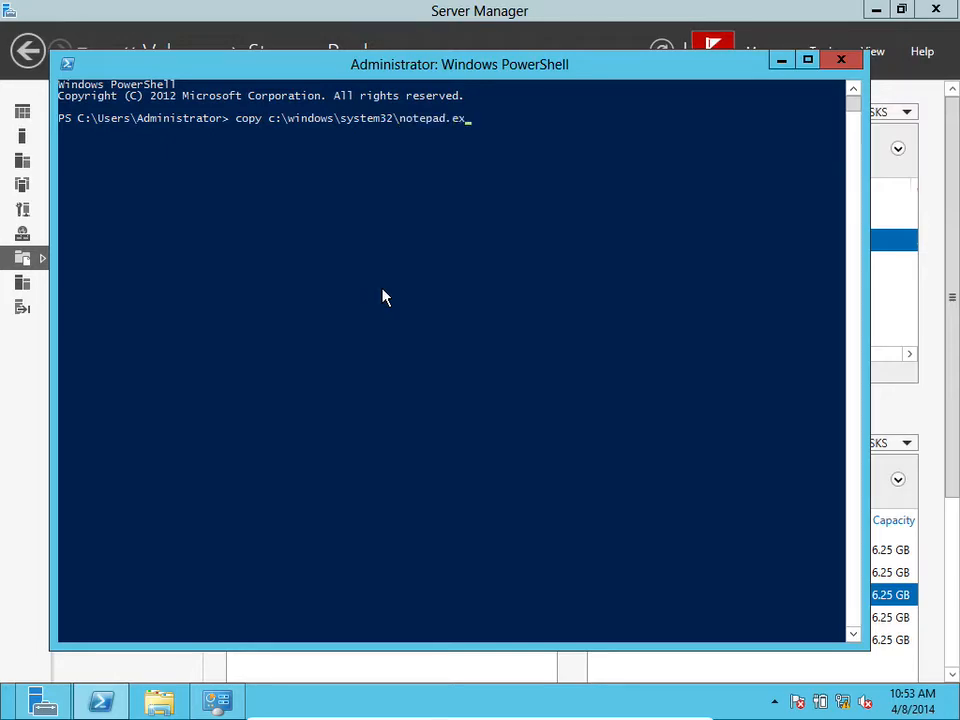
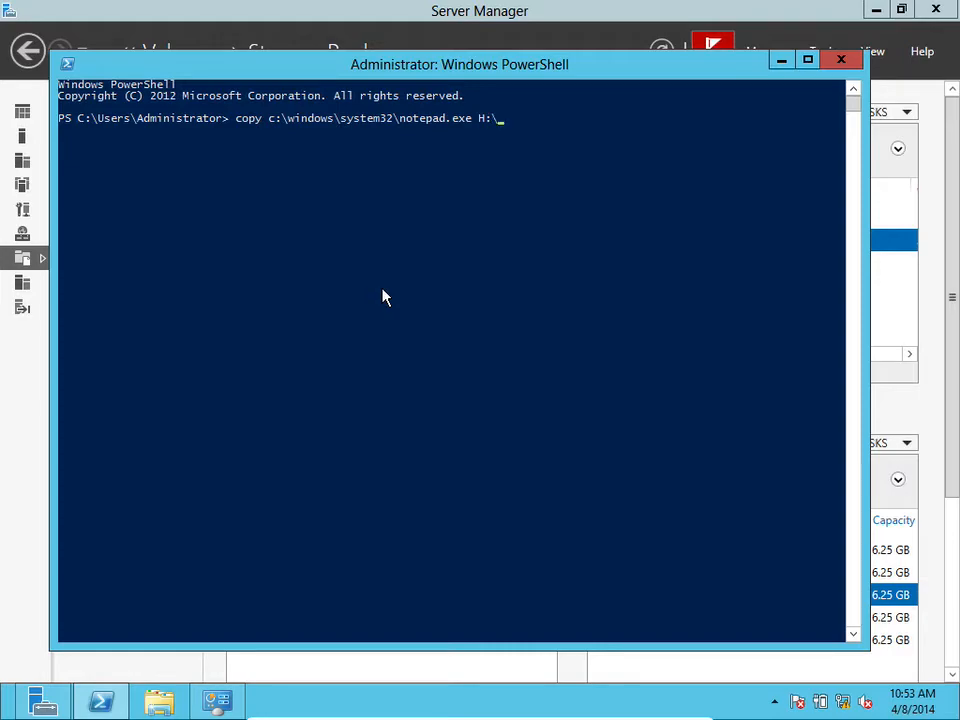
# Run the copy of notepad.exe to H:\ and open DFS Volume (H:) in File Explorer to check the copied file
pyautogui.press('Return')
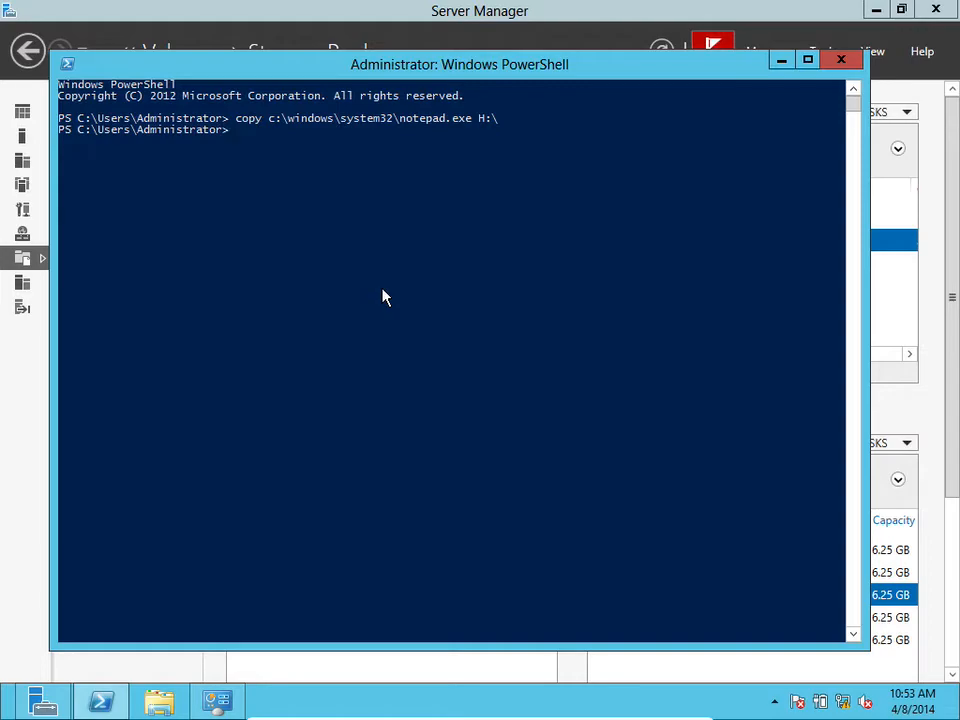
pyautogui.click(159, 702)
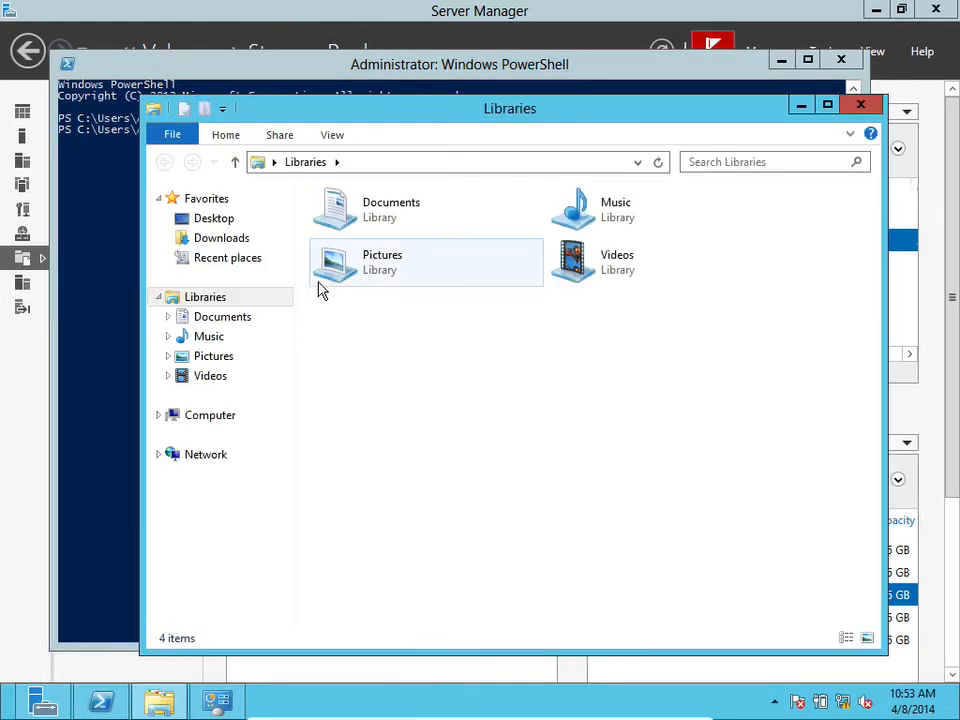
pyautogui.click(205, 422)
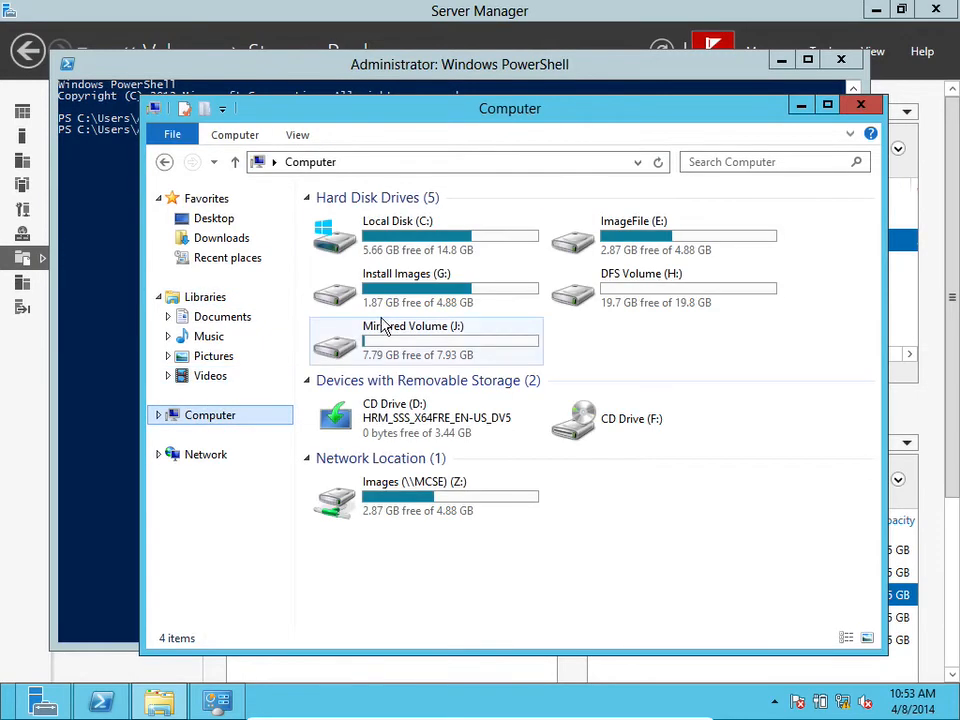
pyautogui.doubleClick(656, 292)
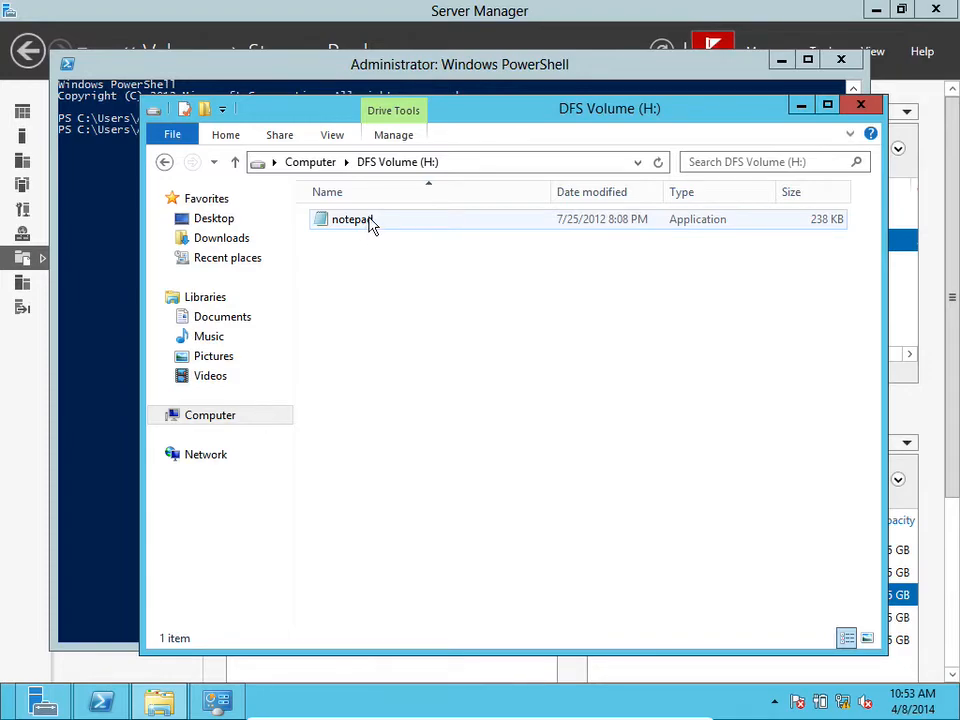
pyautogui.click(858, 104)
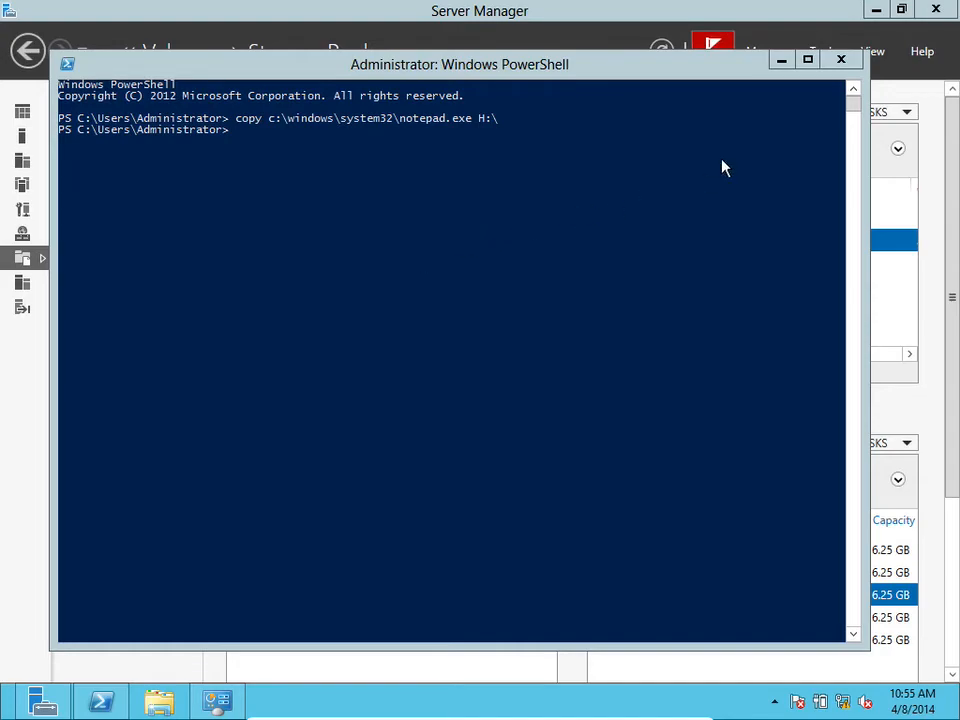
# Examine the iSCSIPool physical disks one by one and the options in their Tasks menu
pyautogui.moveTo(954, 176); pyautogui.dragTo(951, 366)
pyautogui.click(707, 366)
pyautogui.click(704, 383)
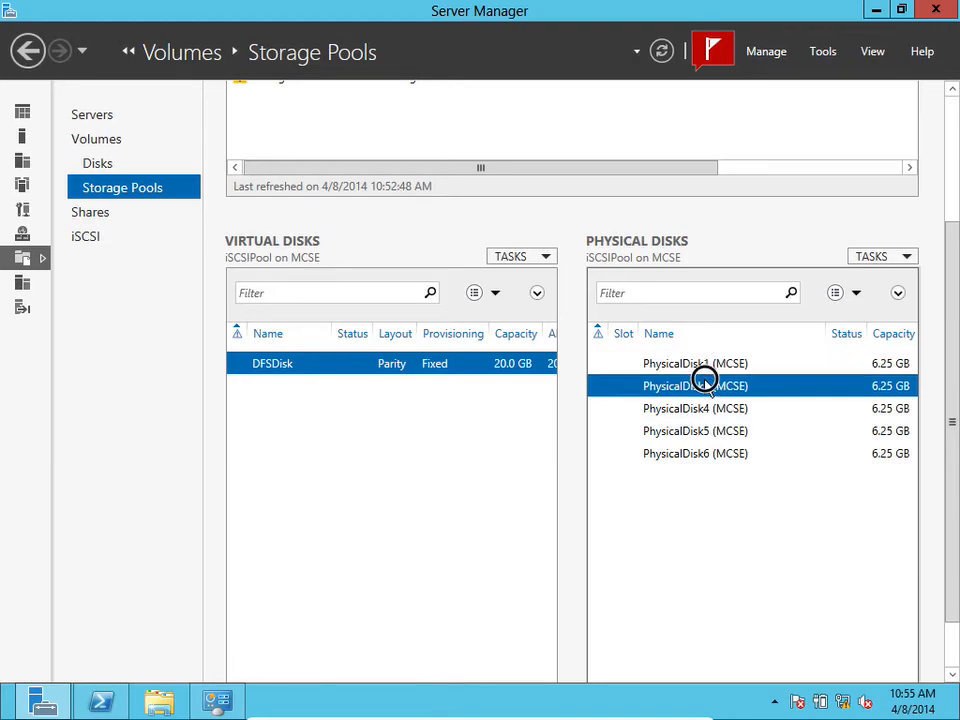
pyautogui.click(707, 408)
pyautogui.click(708, 431)
pyautogui.click(697, 454)
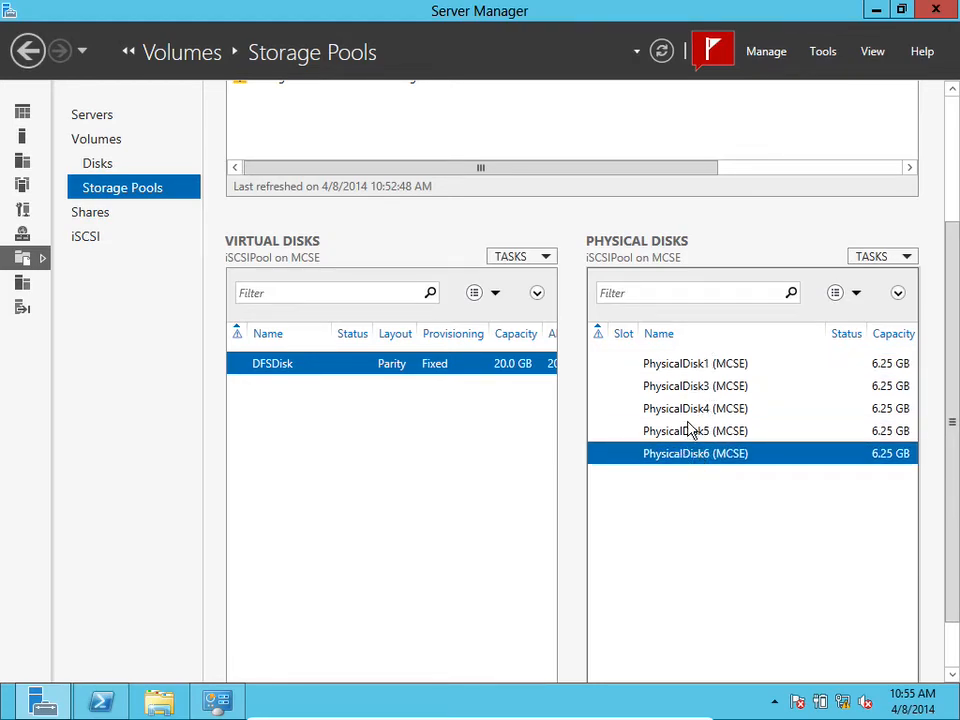
pyautogui.click(688, 430)
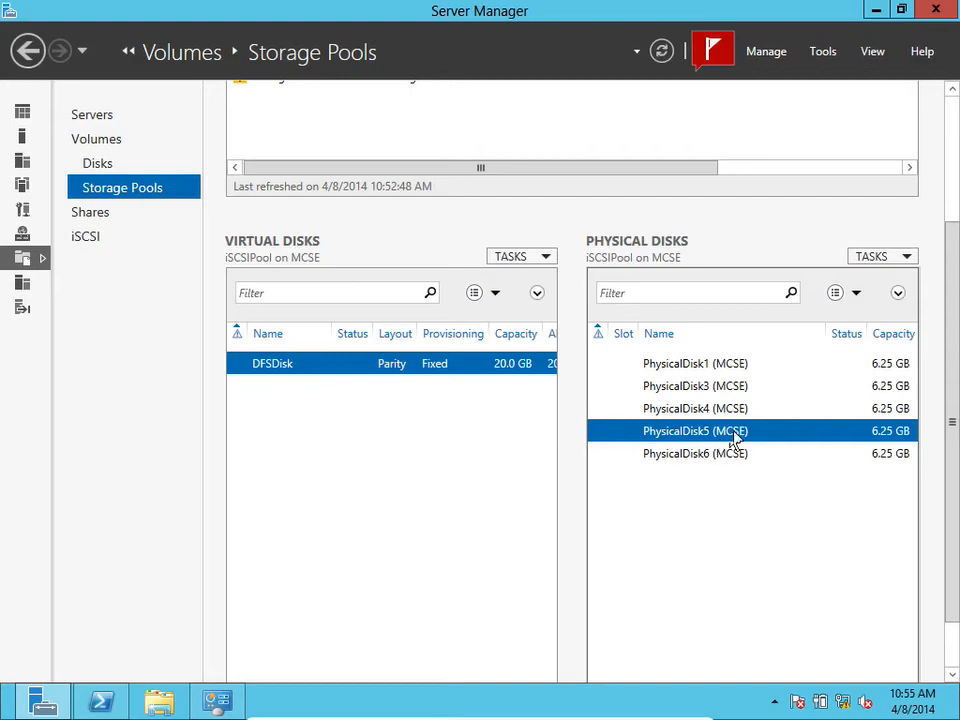
pyautogui.click(913, 258)
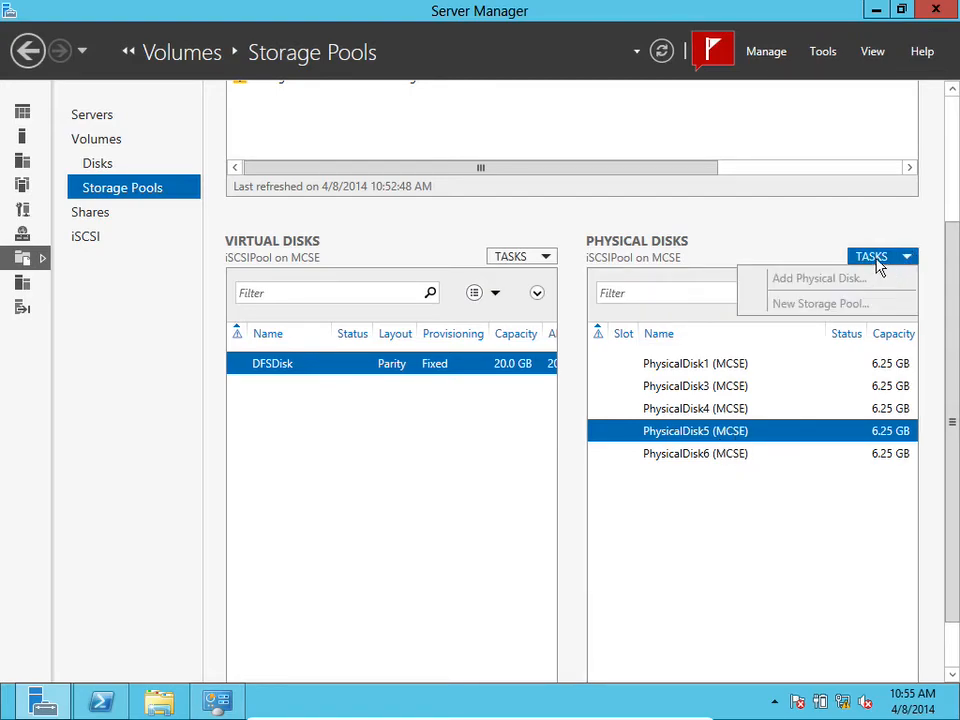
pyautogui.click(877, 262)
pyautogui.click(689, 382)
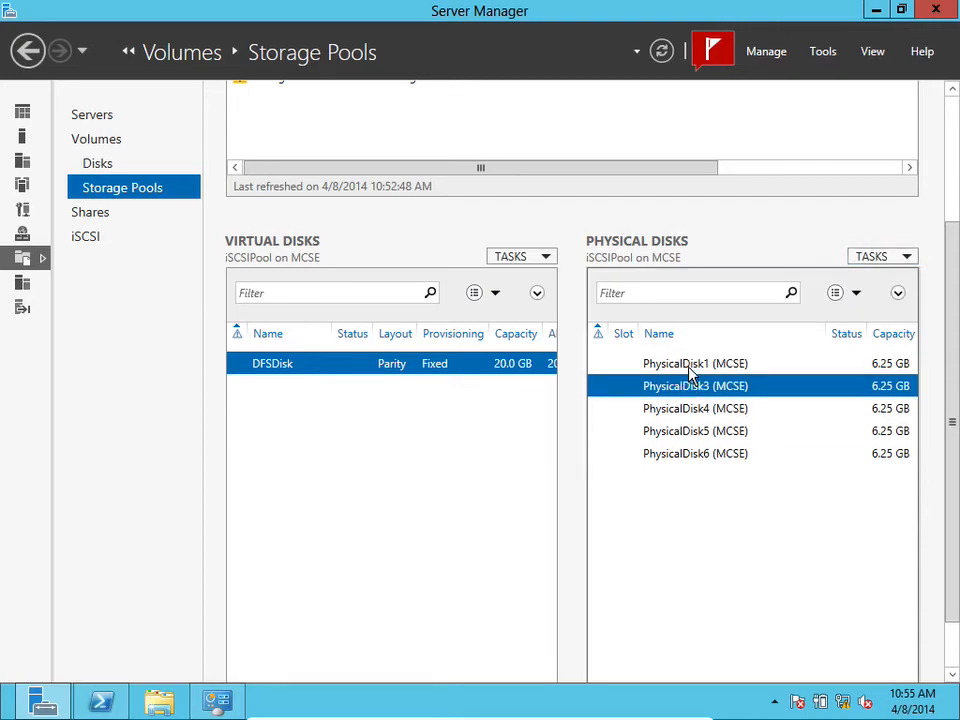
pyautogui.click(688, 367)
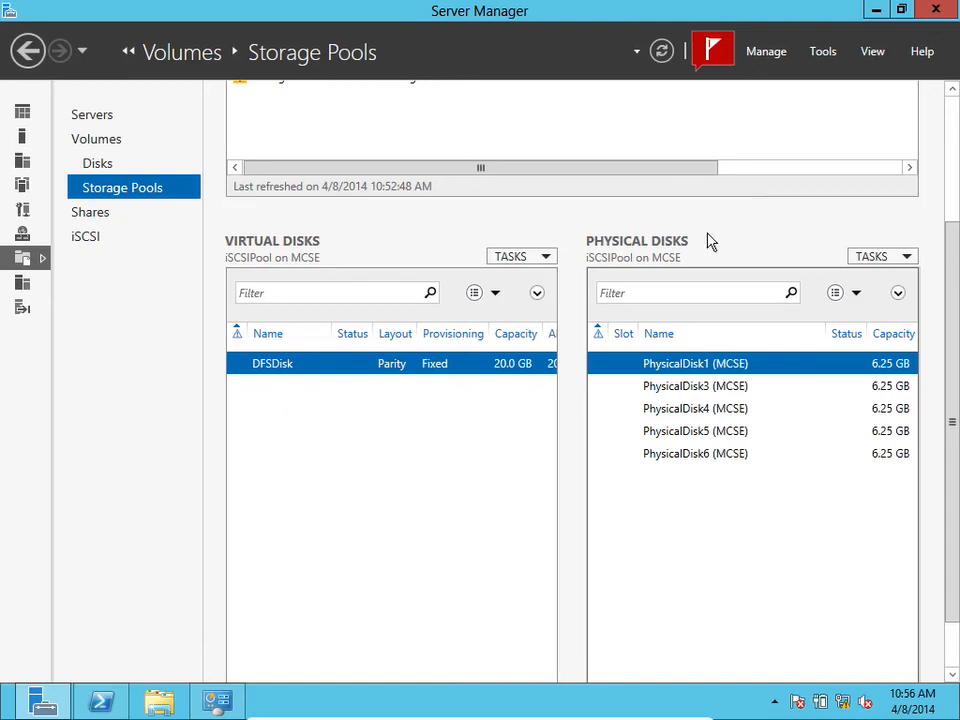
# Refresh the Storage Pools page and select PhysicalDisk3 in the physical disks list
pyautogui.click(661, 51)
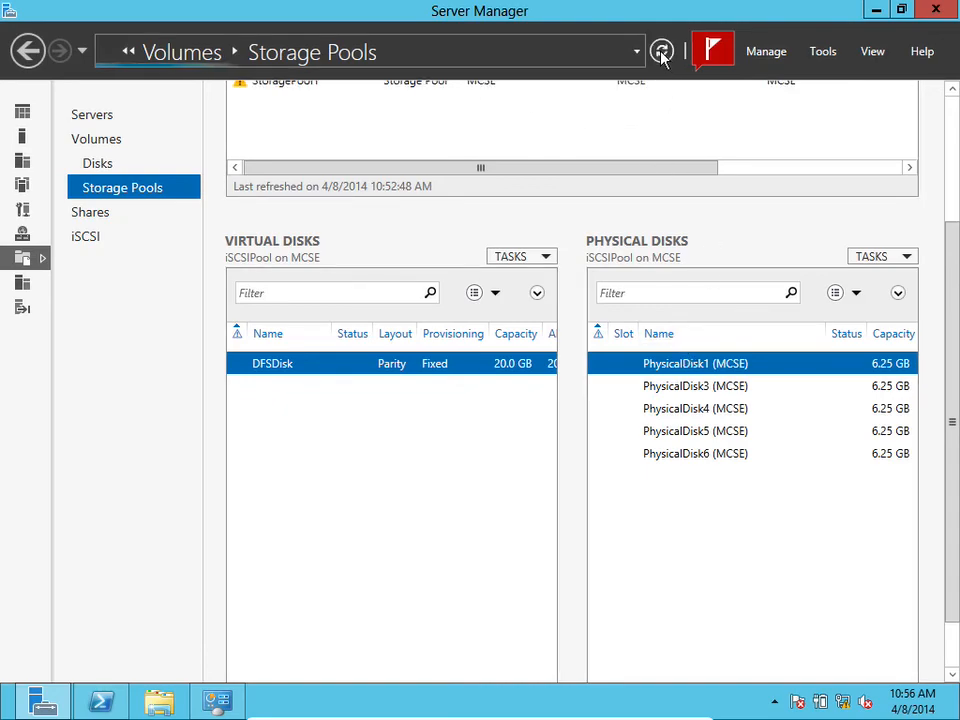
pyautogui.moveTo(953, 296); pyautogui.dragTo(953, 155)
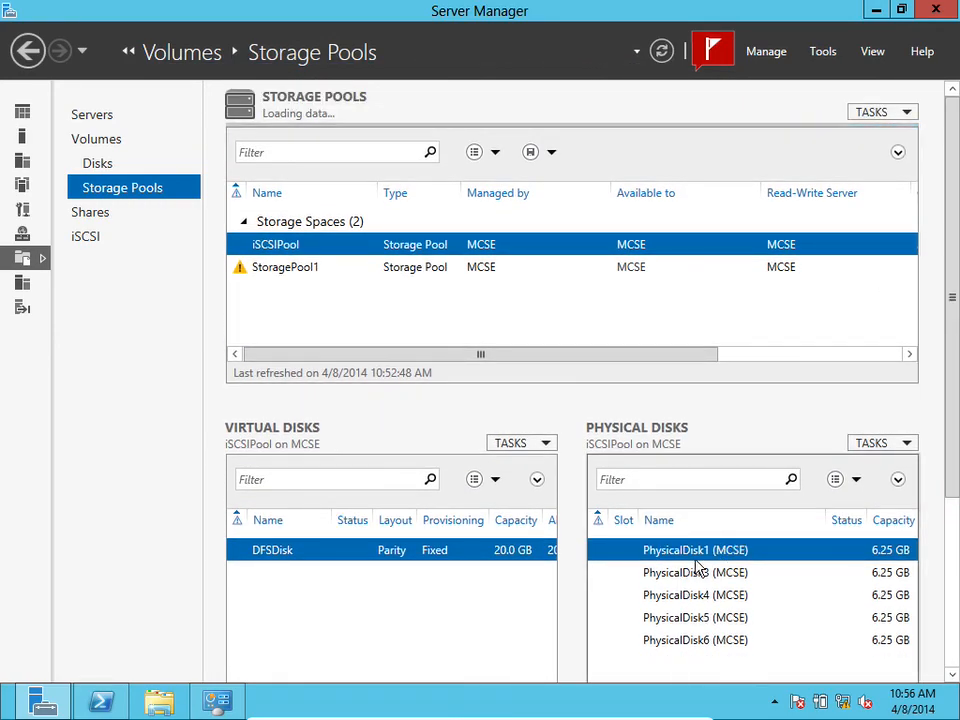
pyautogui.click(700, 598)
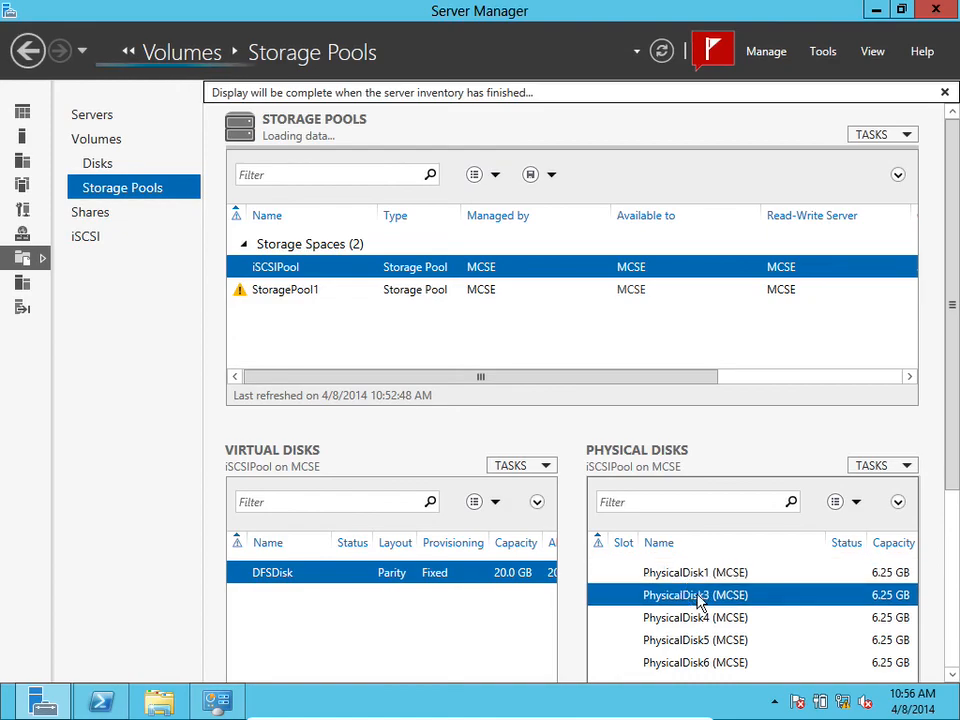
pyautogui.moveTo(353, 696)
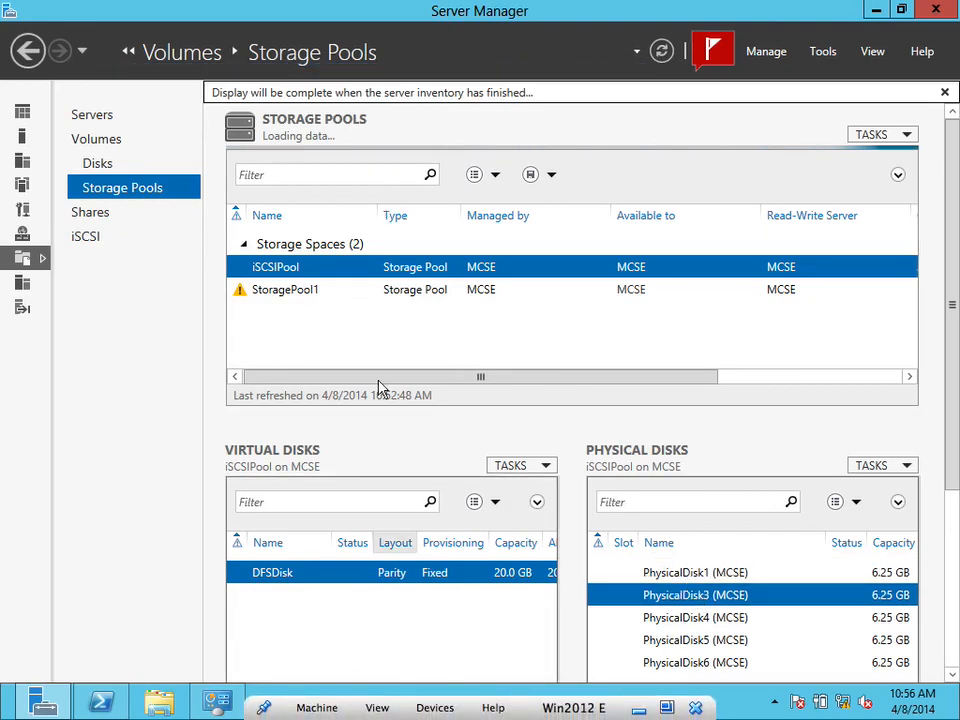
# Open the virtual machine's storage settings and inspect the SCSI controller's physical disk files before closing them
pyautogui.moveTo(250, 8)
pyautogui.click(304, 10)
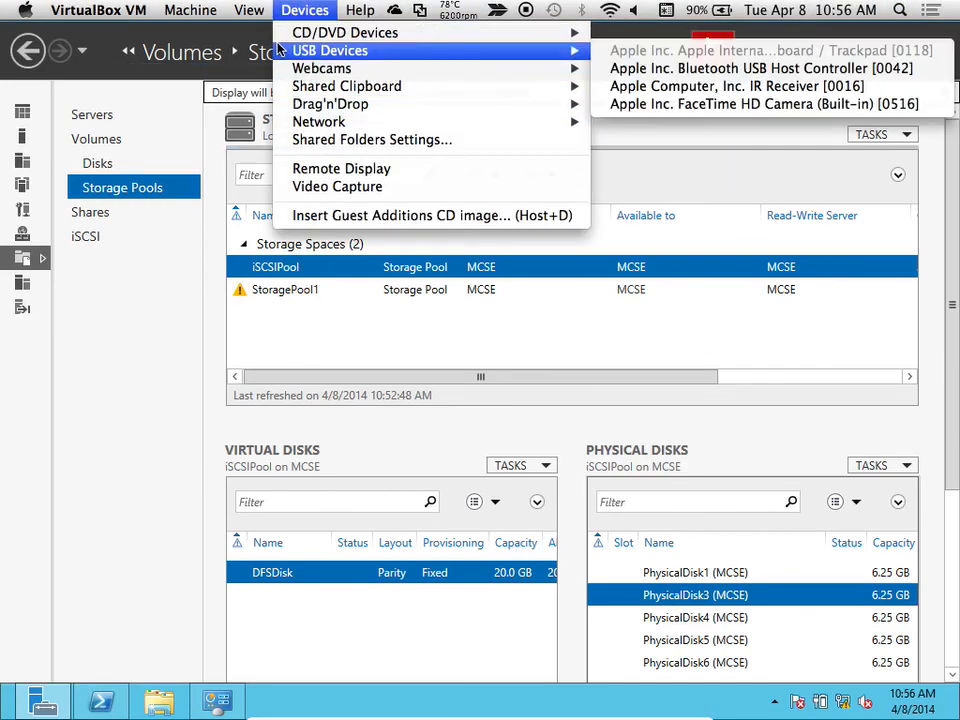
pyautogui.moveTo(200, 12)
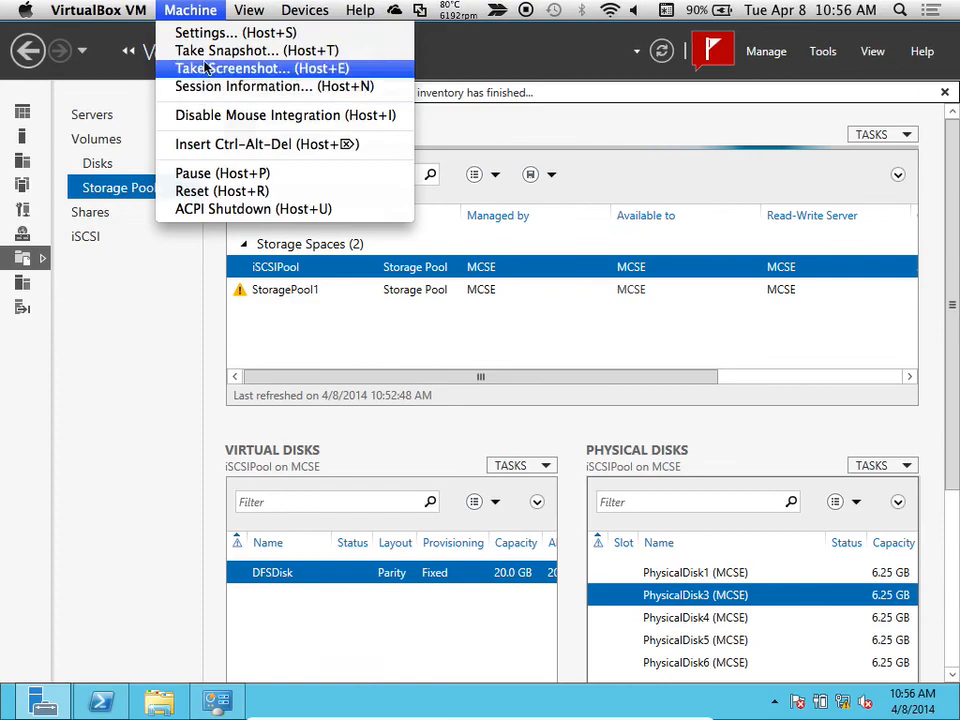
pyautogui.click(204, 36)
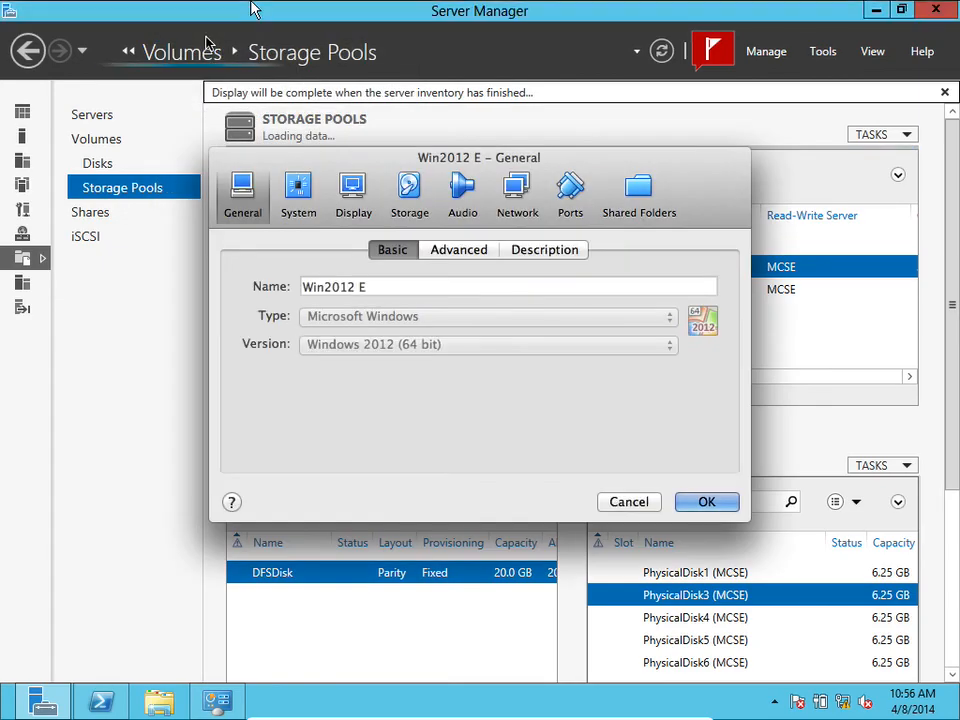
pyautogui.click(409, 195)
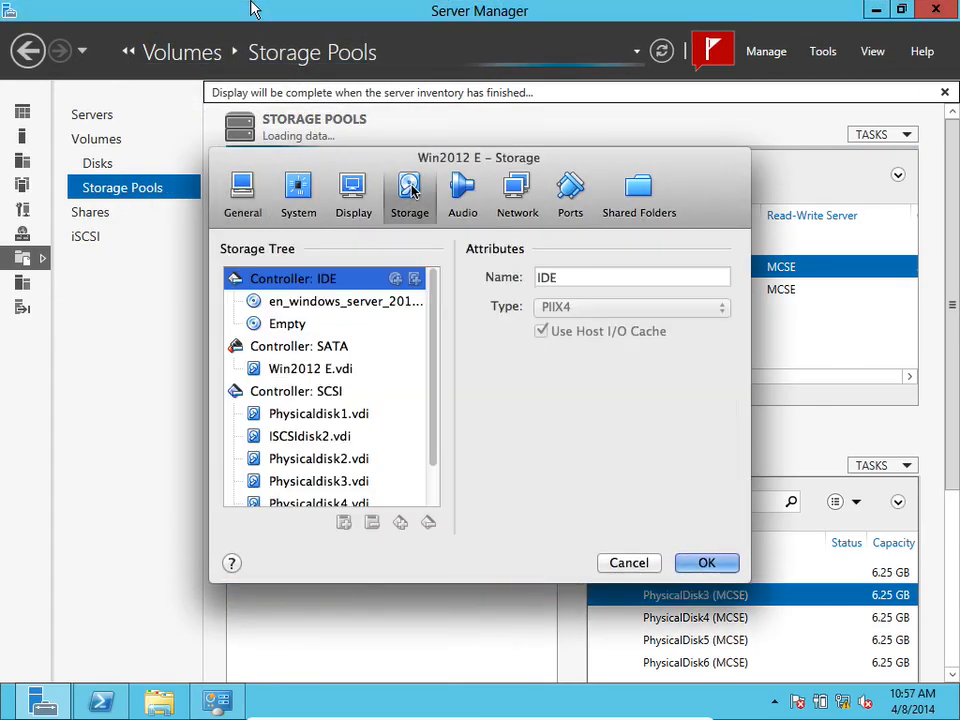
pyautogui.scroll(-1, 380, 400)
pyautogui.click(326, 413)
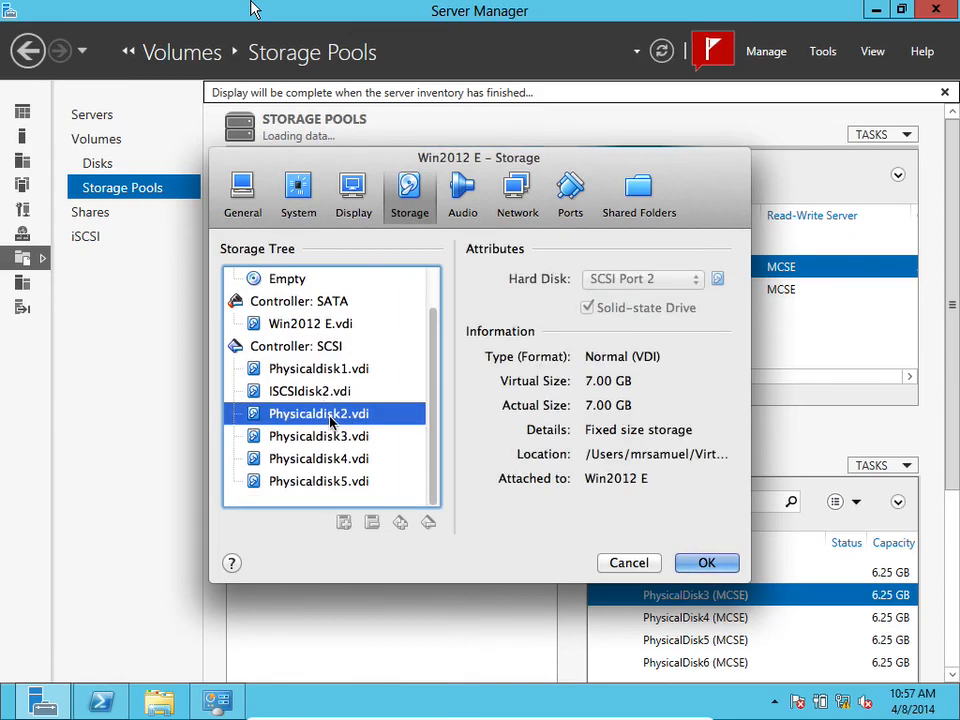
pyautogui.click(300, 436)
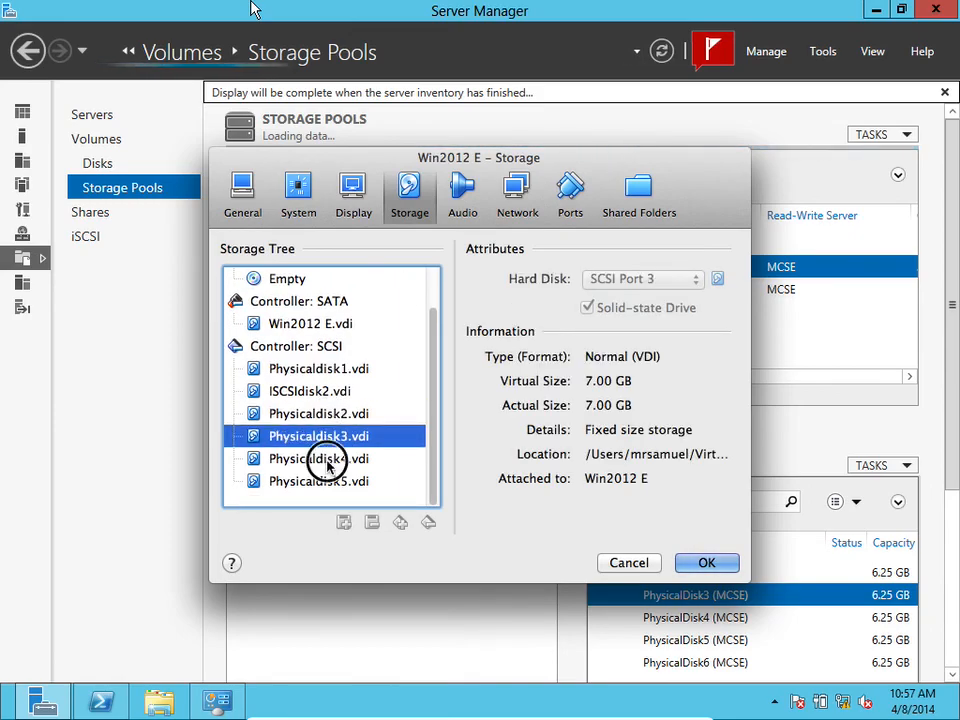
pyautogui.click(317, 458)
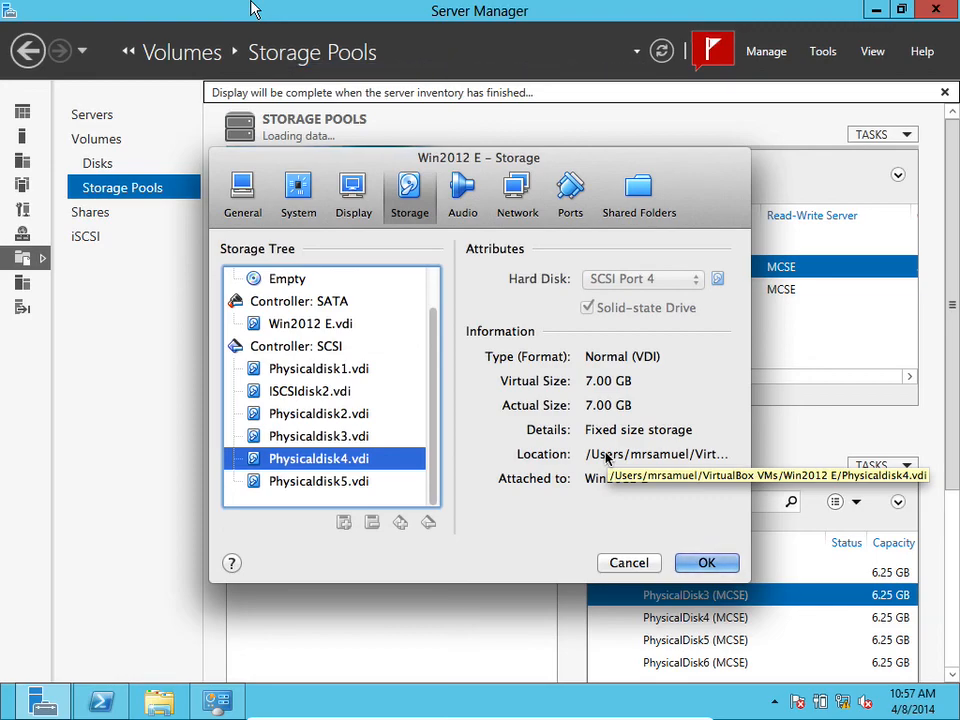
pyautogui.click(692, 562)
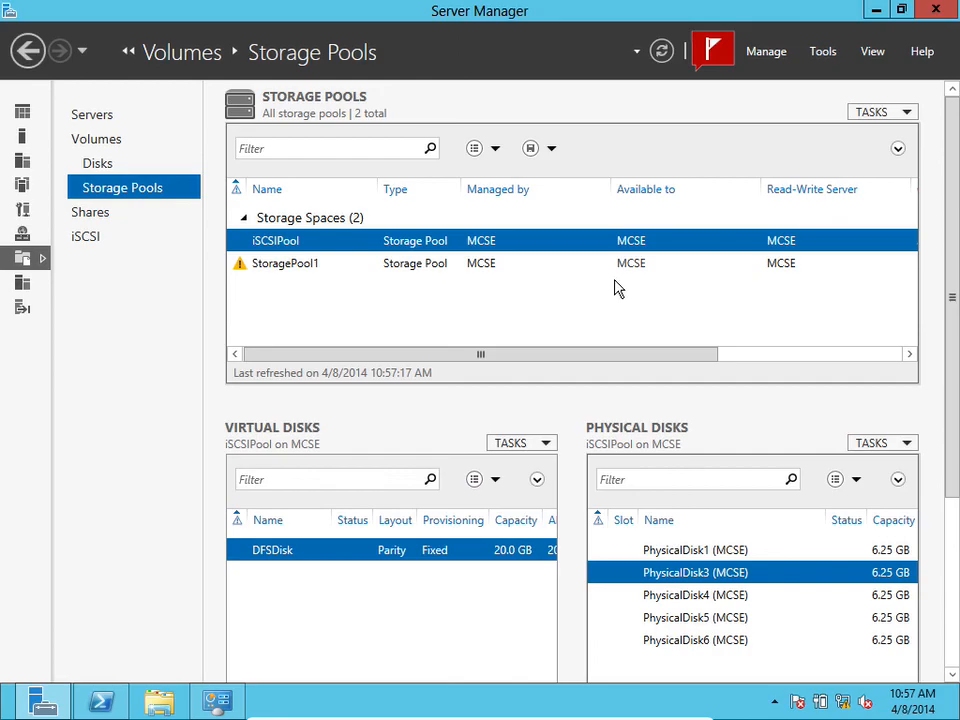
# Leave the virtual machine's full-screen view
pyautogui.moveTo(272, 4)
pyautogui.press('super+f')
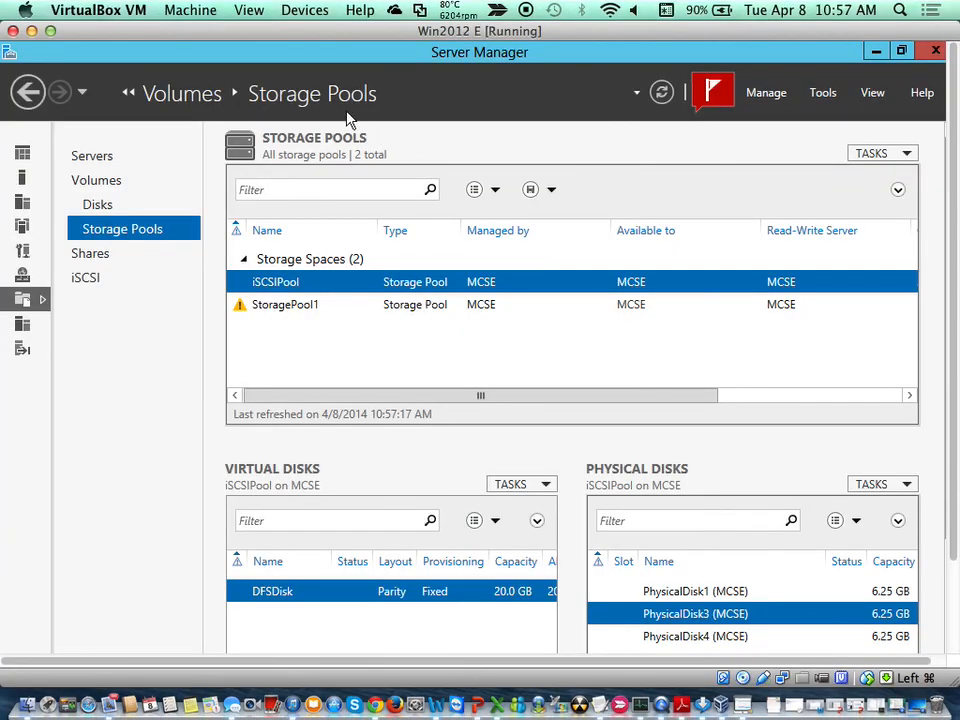